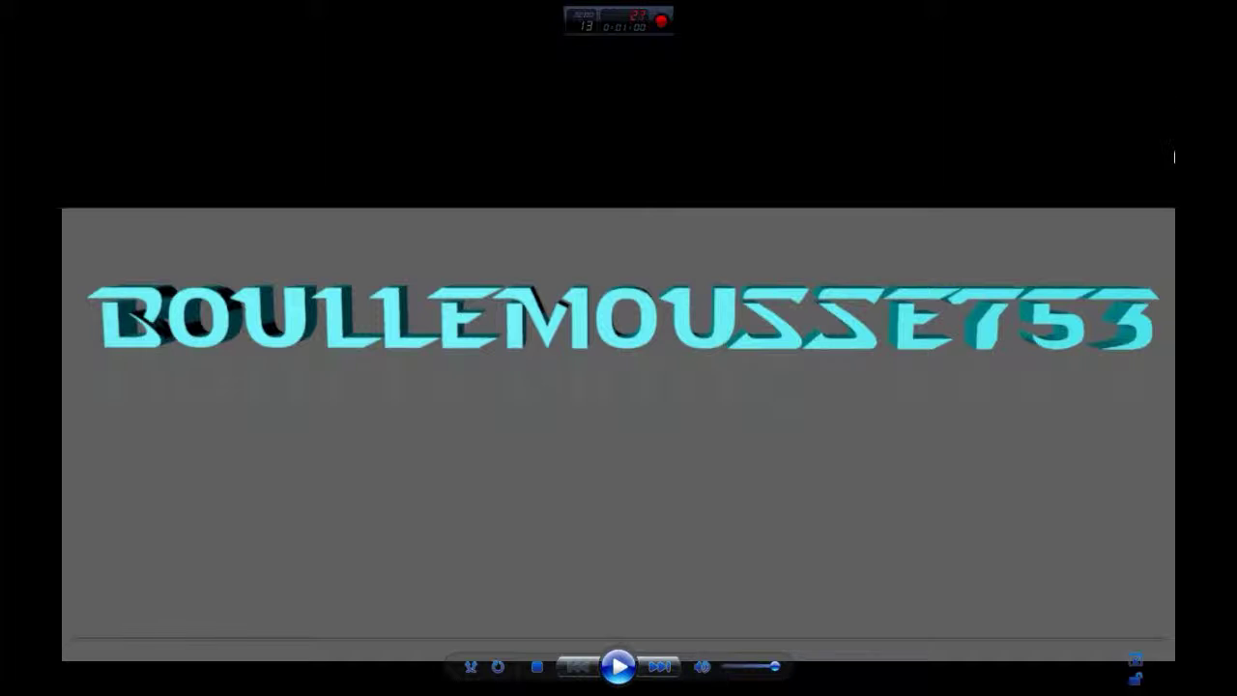
- Play the intro BLM753 video and close the media player
click(619, 667)
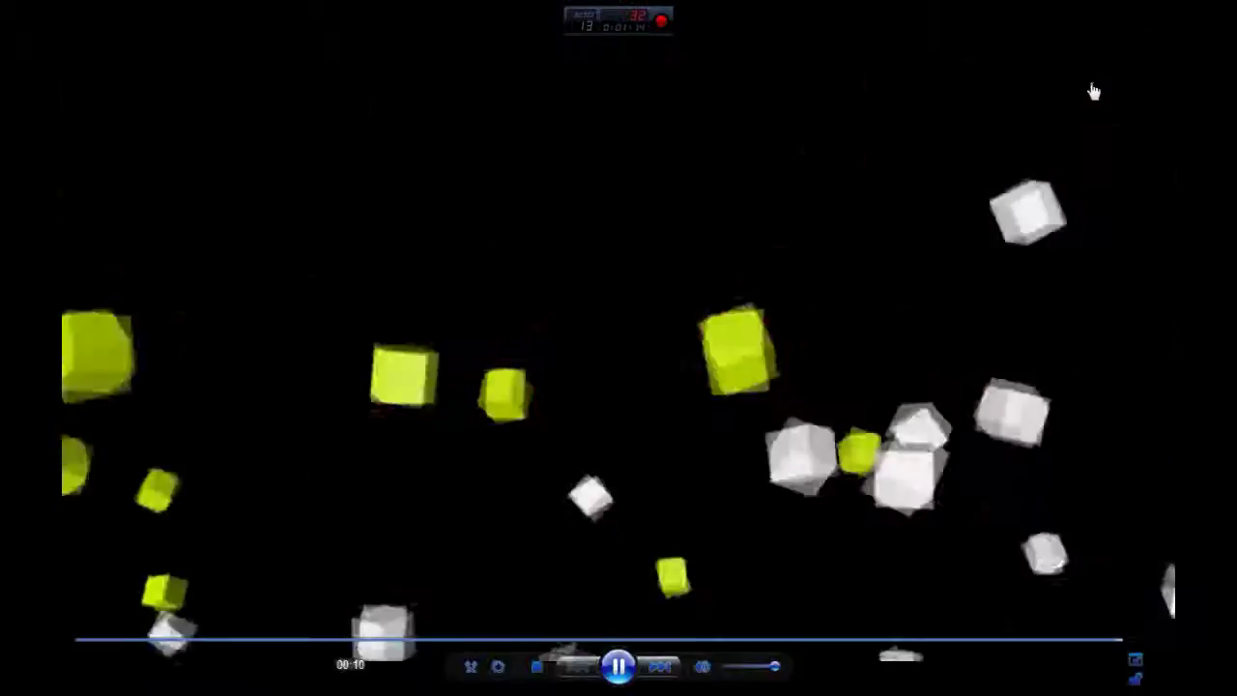
key(Escape)
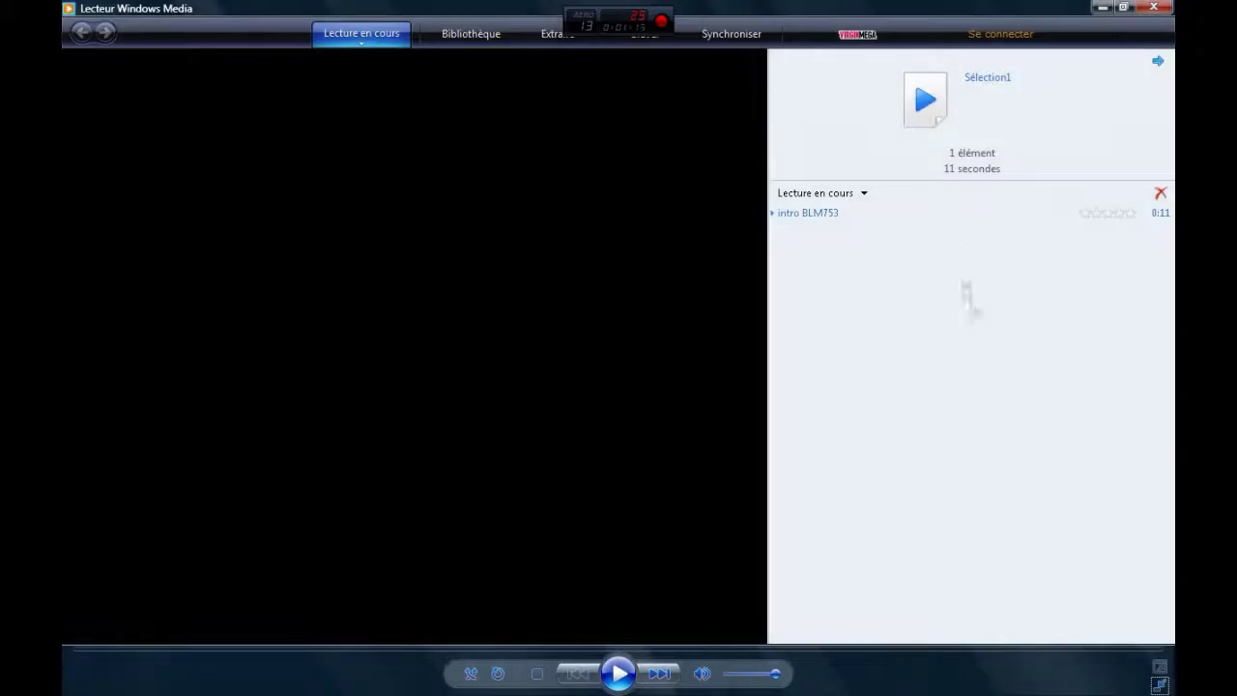
click(1158, 8)
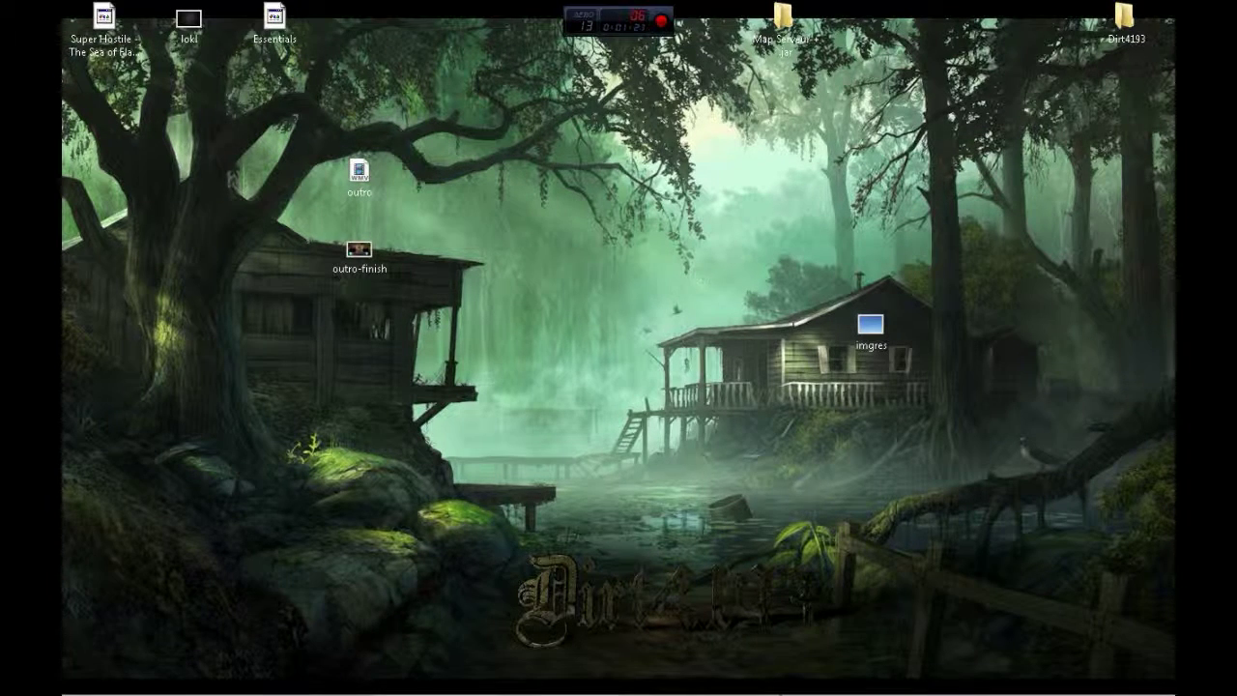
- Switch to CINEMA 4D and set the render output to the HDV/HDTV 720 29.97 preset, covering all frames (Toutes les images)
mouse_move(626, 692)
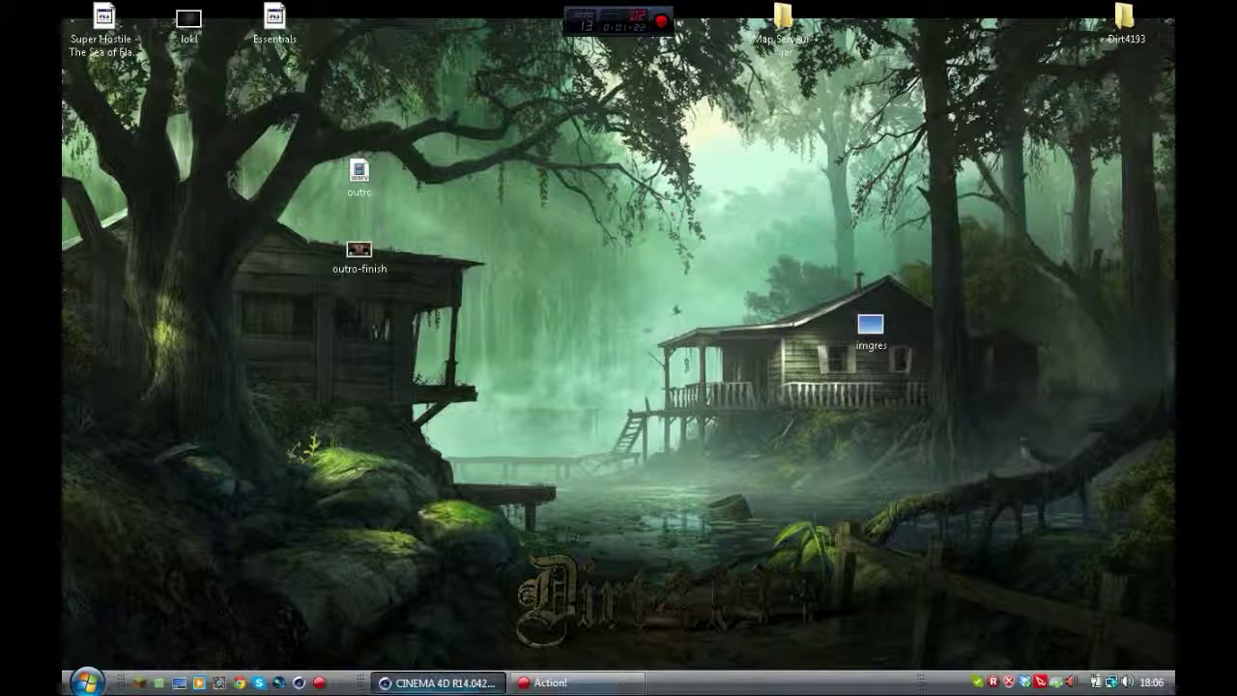
click(439, 683)
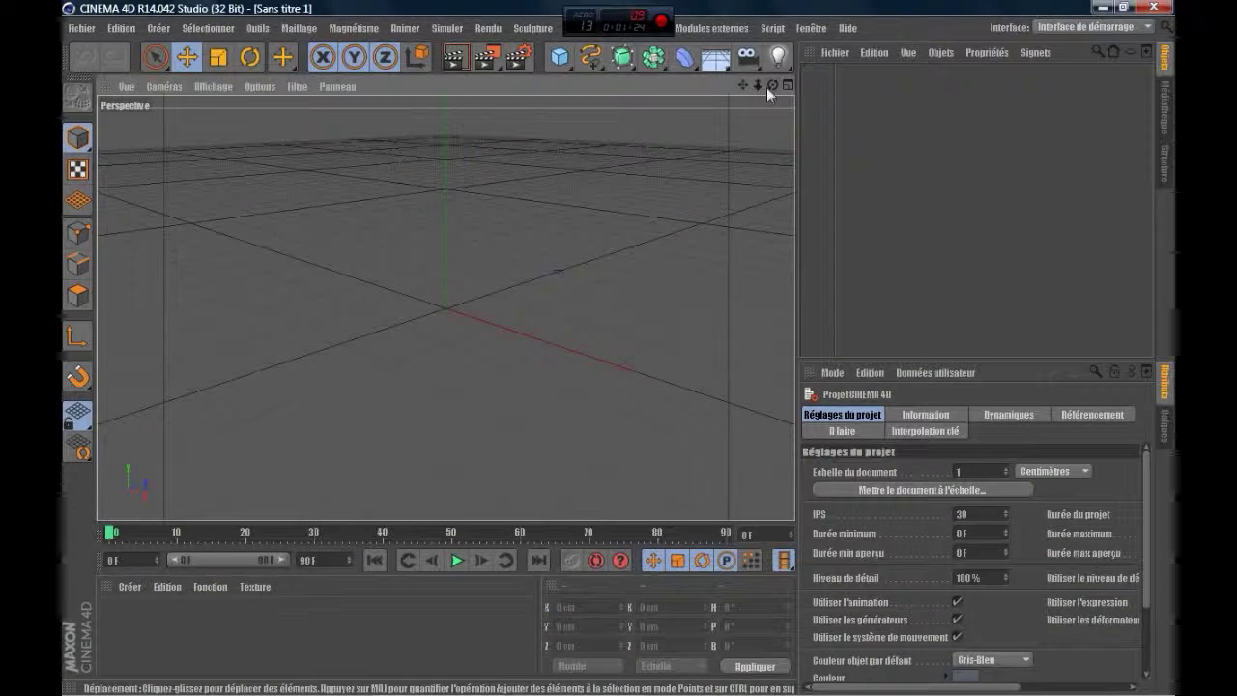
drag(771, 86, 446, 307)
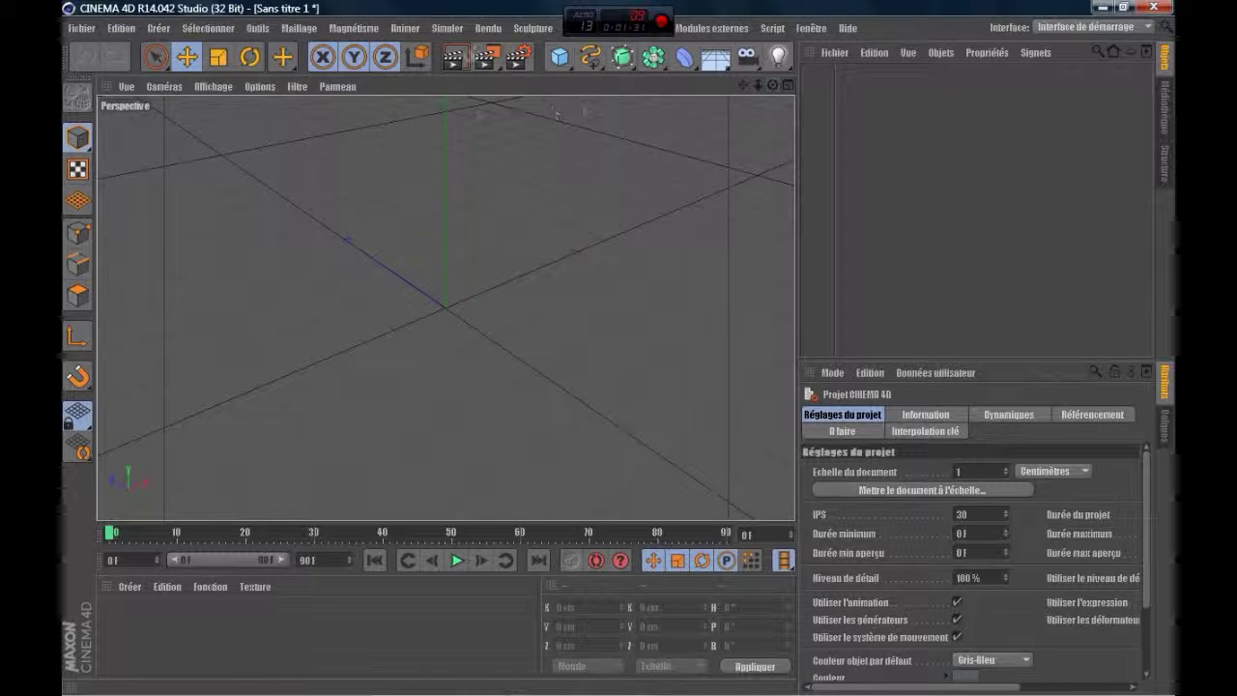
click(525, 57)
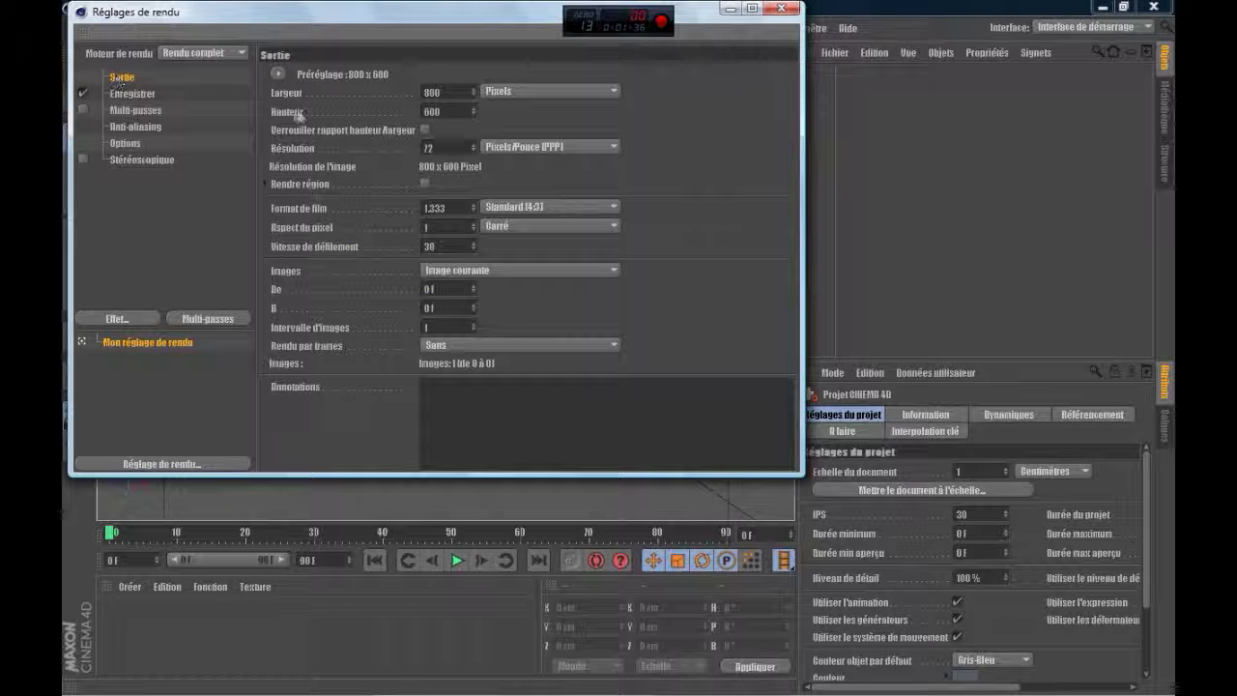
click(277, 73)
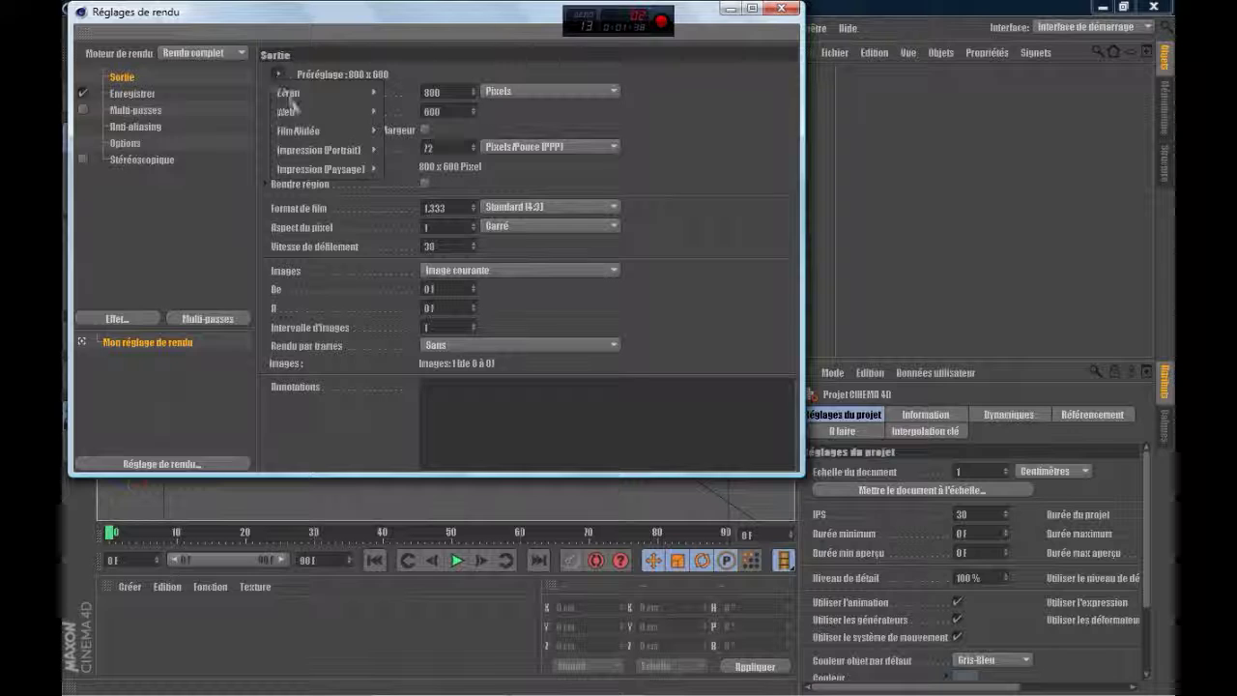
mouse_move(314, 131)
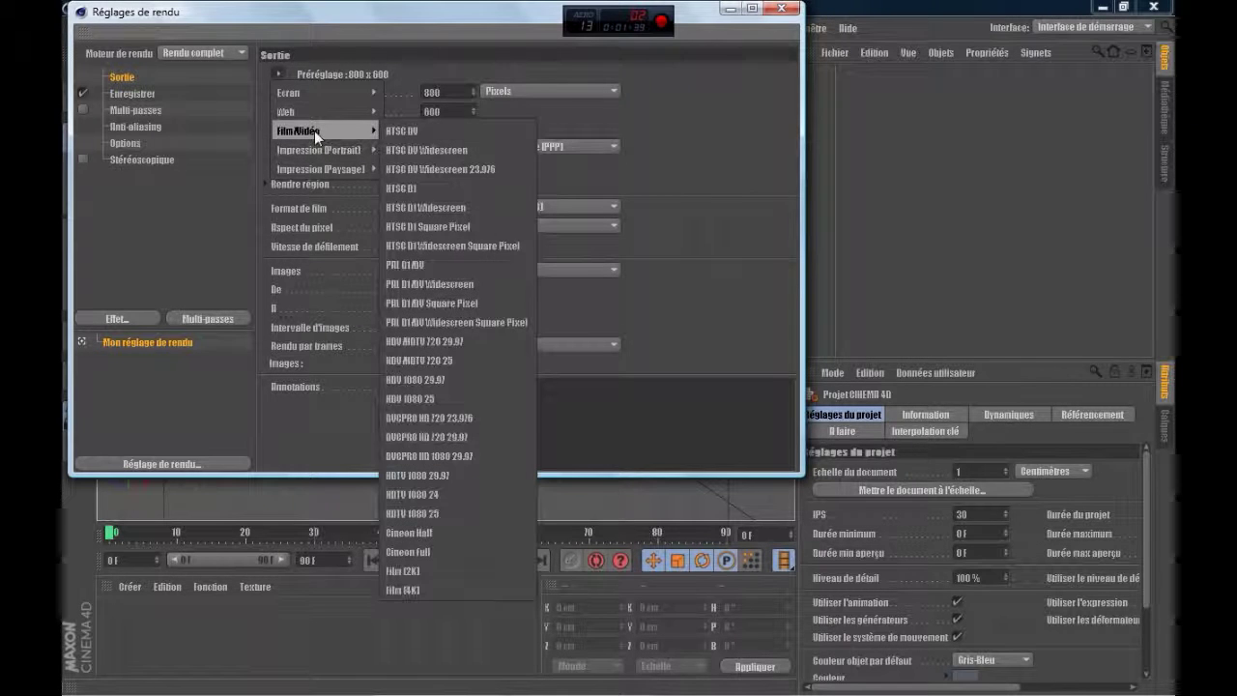
click(430, 347)
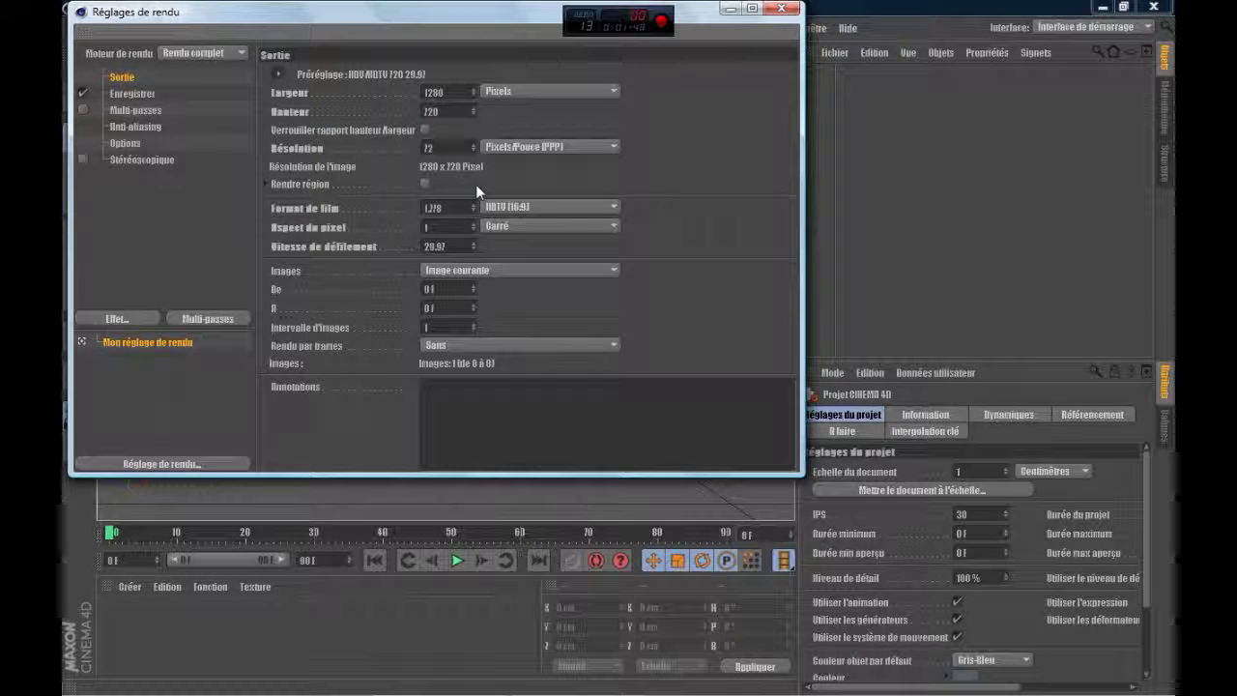
click(483, 271)
click(490, 333)
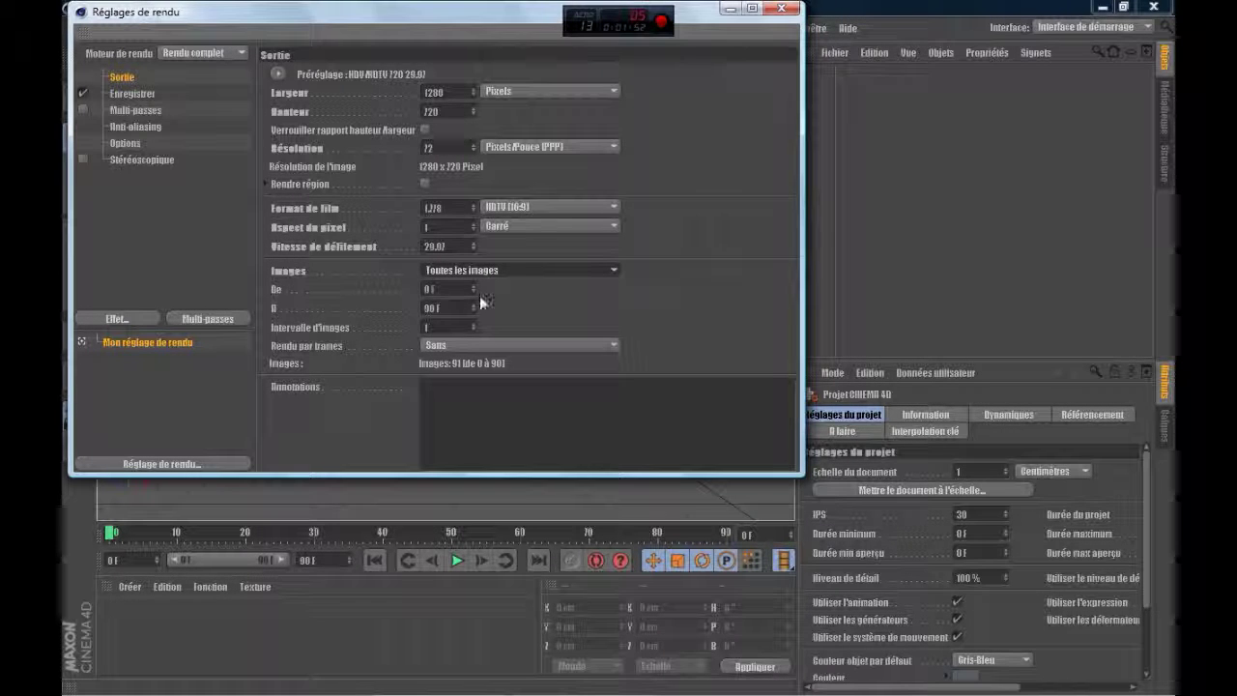
- Try an end frame of 150 for the rendered range, and return the range to all frames
double_click(454, 308)
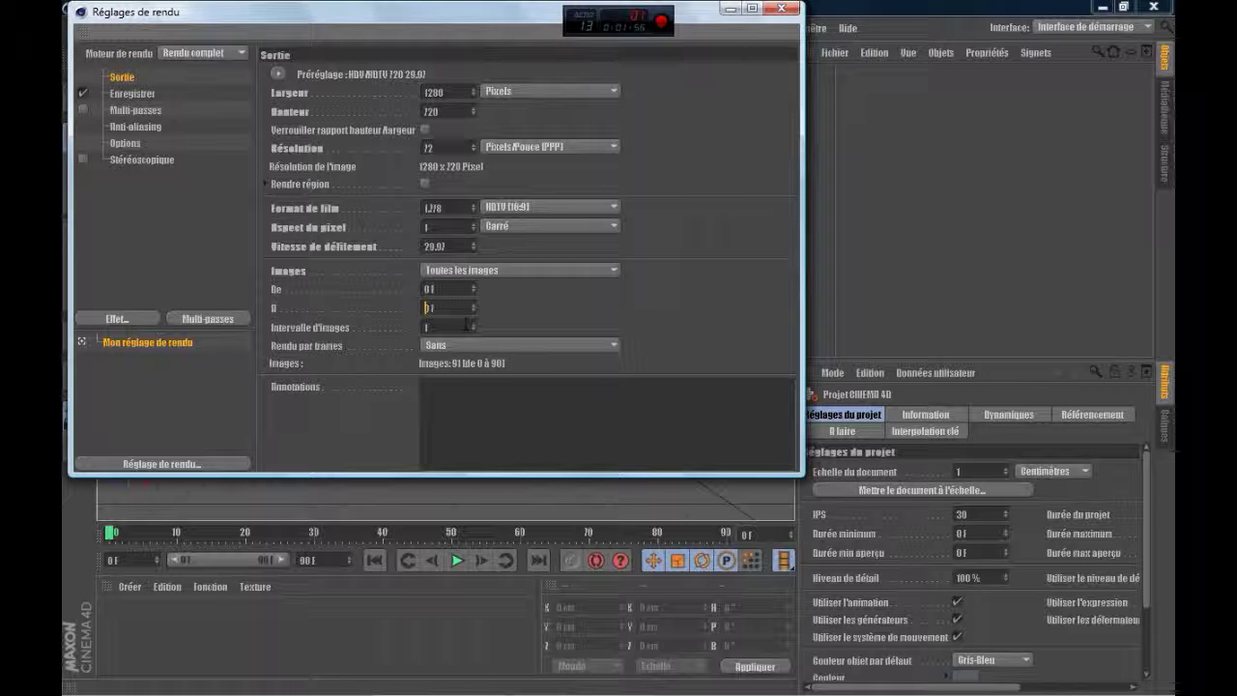
text(150)
key(Delete)
key(Return)
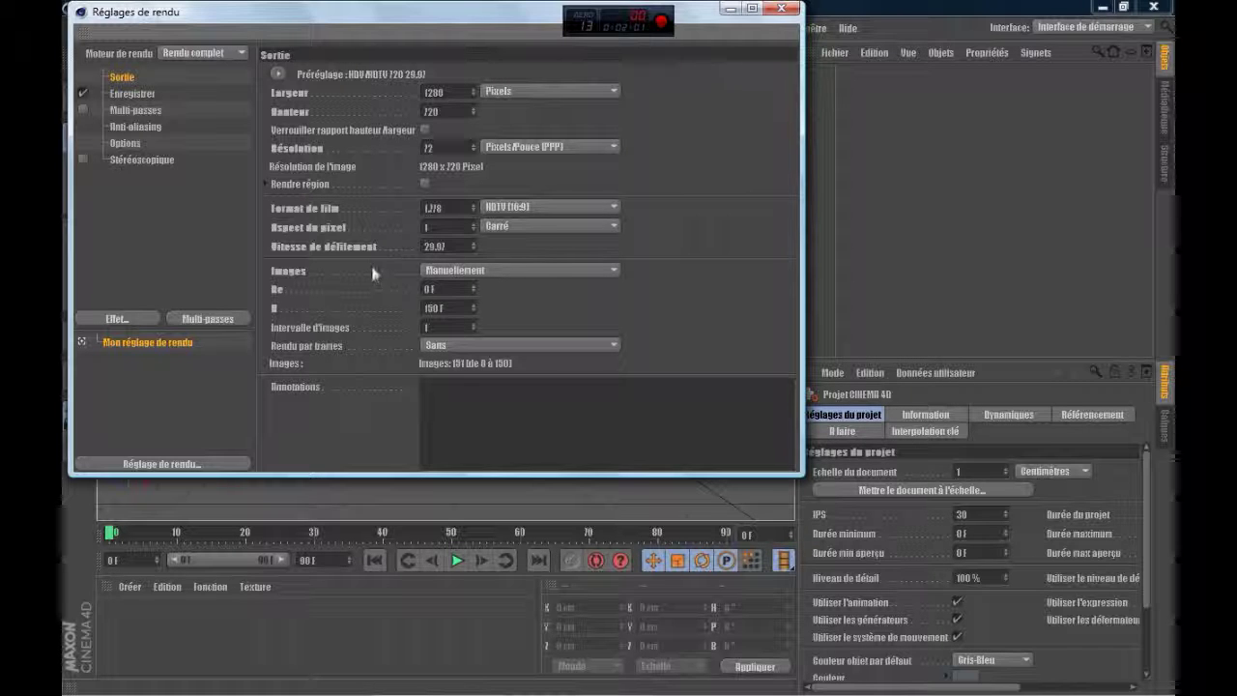
click(489, 267)
click(488, 281)
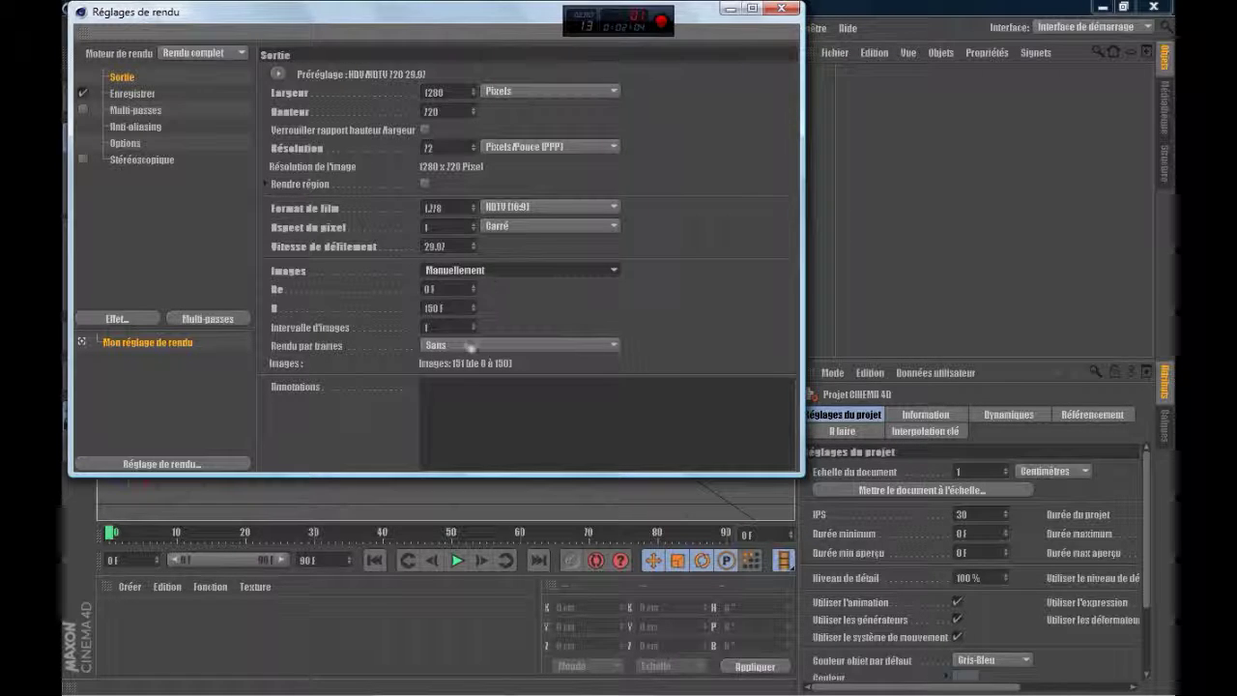
click(486, 269)
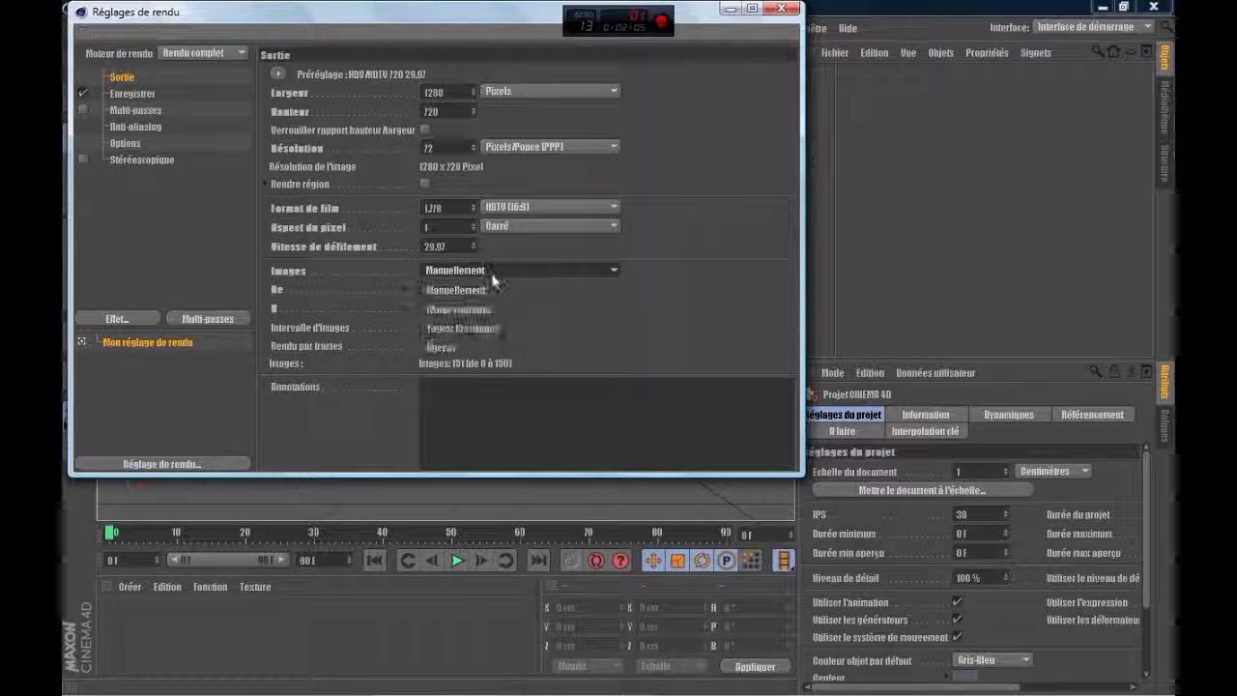
click(479, 326)
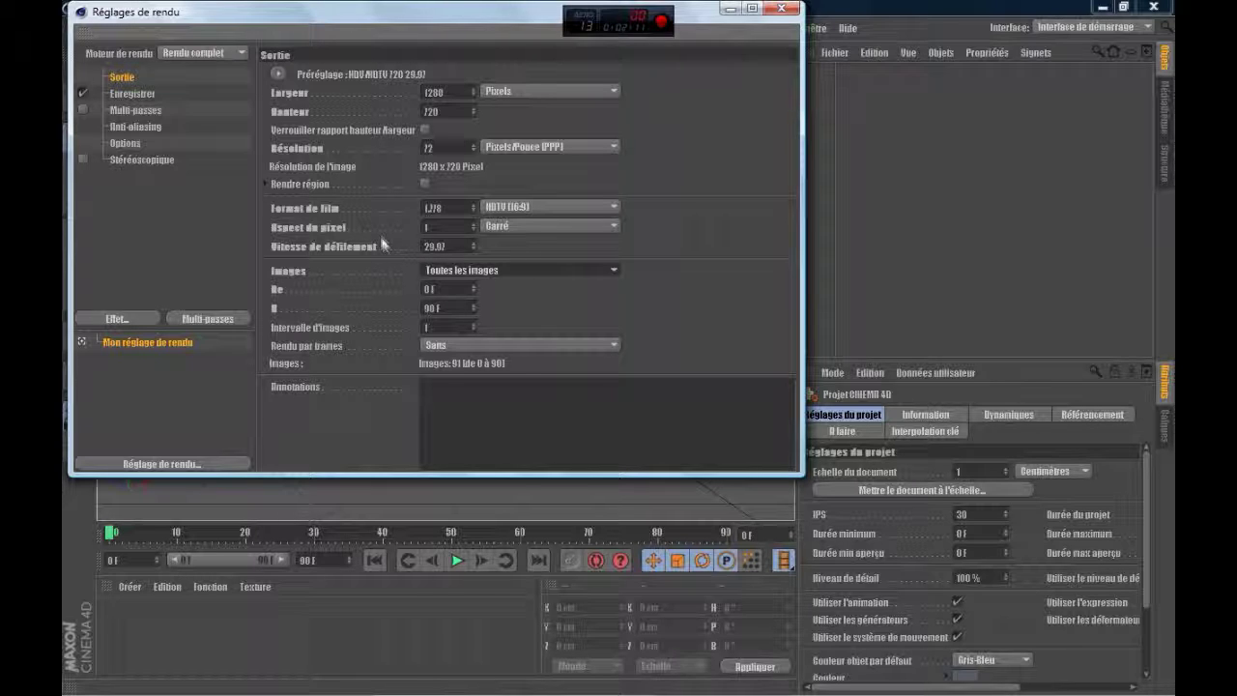
- Set the render to save on the desktop as Coke Cola 2.0 in the Film AVI format
click(145, 91)
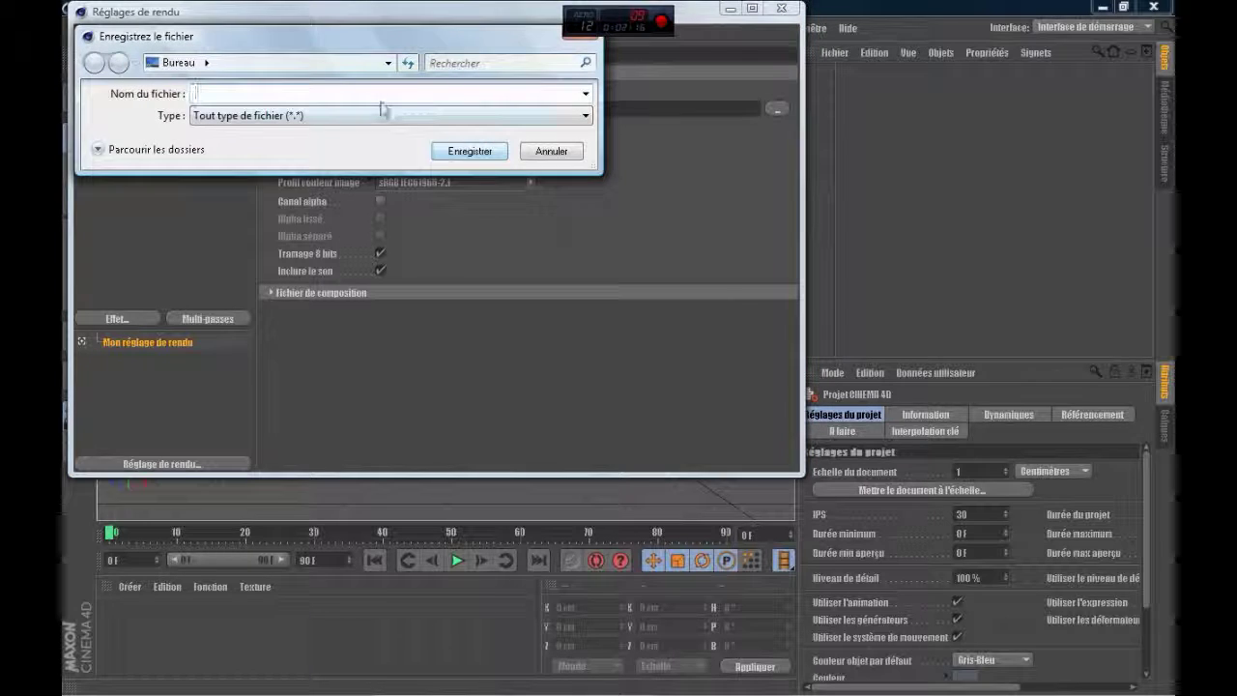
text(TUTO)
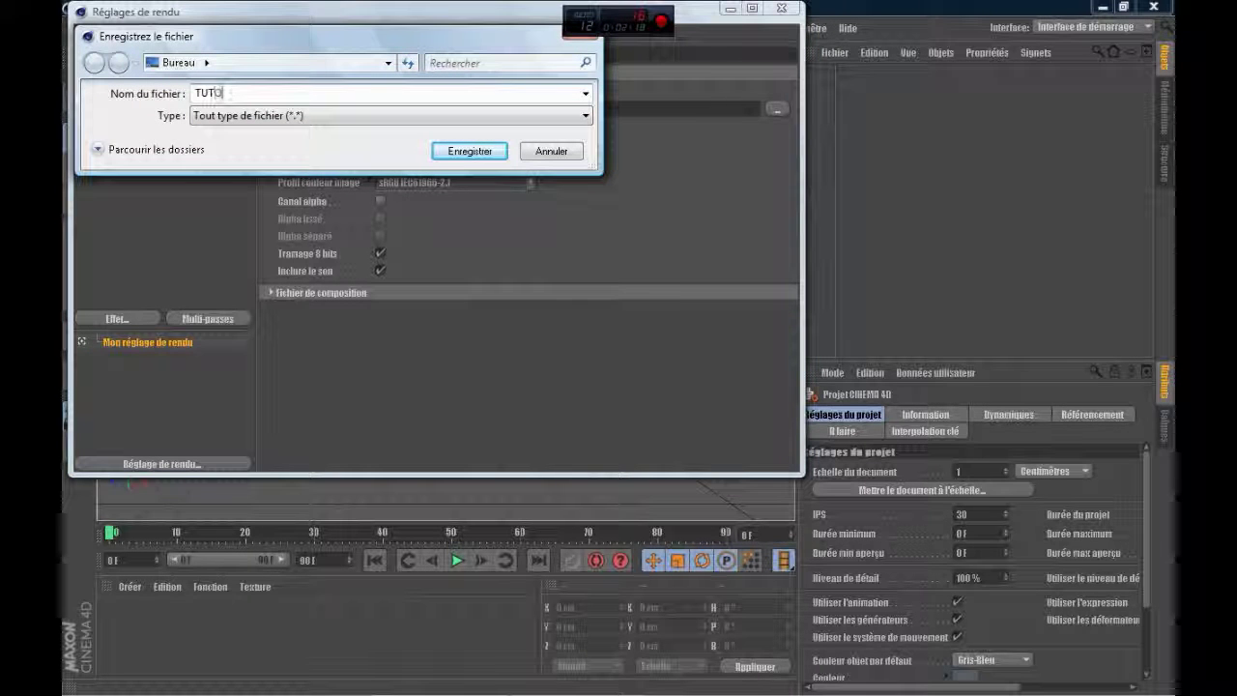
text( VIDEO)
key(BackSpace)
key(BackSpace)
key(BackSpace)
key(BackSpace)
key(BackSpace)
key(BackSpace)
key(BackSpace)
key(BackSpace)
key(BackSpace)
key(BackSpace)
text(CoCL)
key(BackSpace)
key(BackSpace)
text(ca)
key(BackSpace)
key(BackSpace)
text(ke Cola 2.0)
click(483, 152)
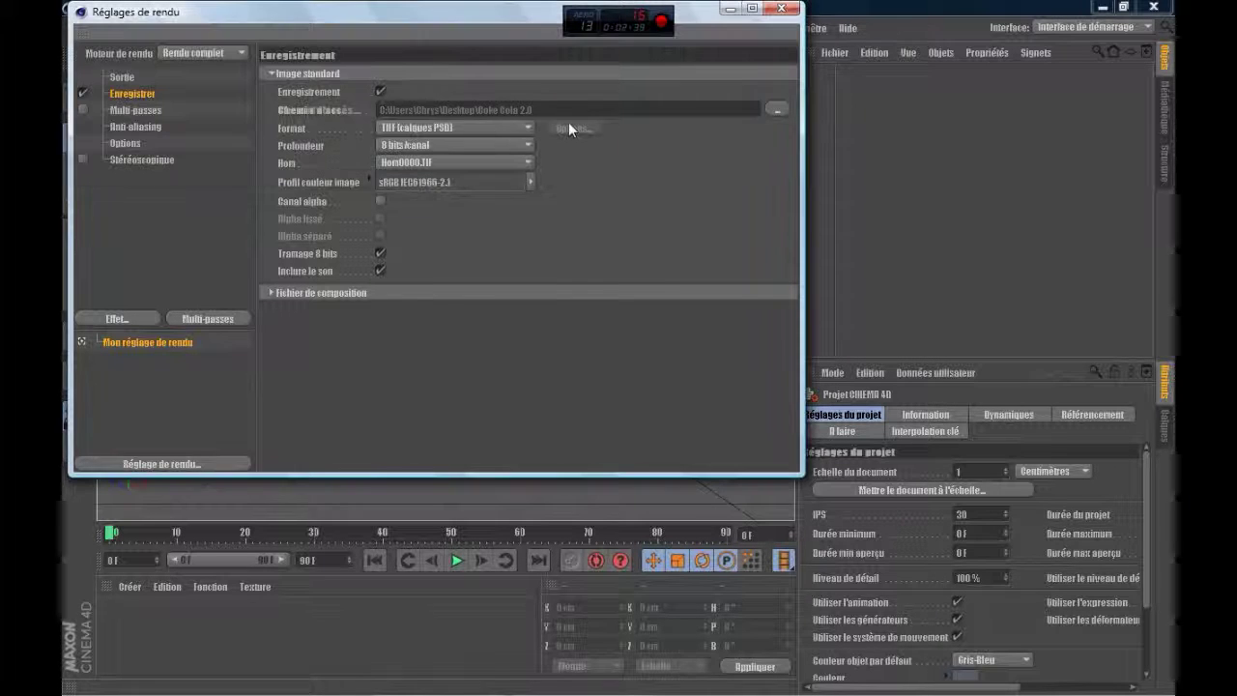
click(482, 129)
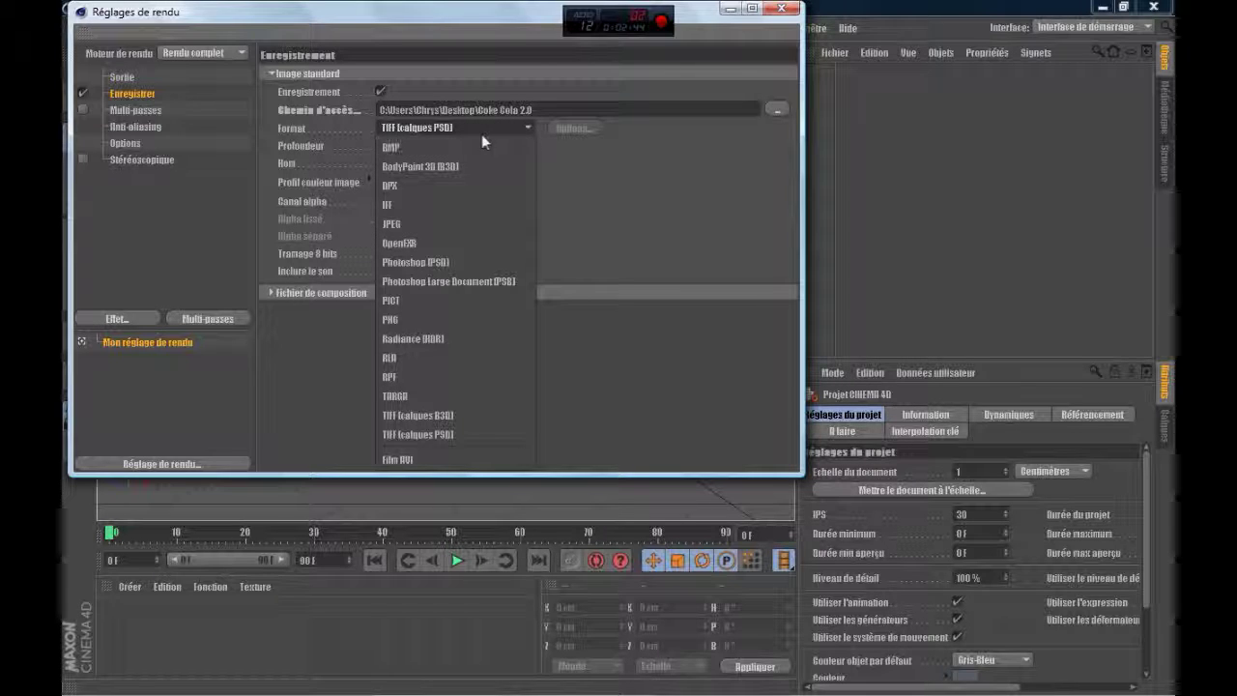
click(429, 459)
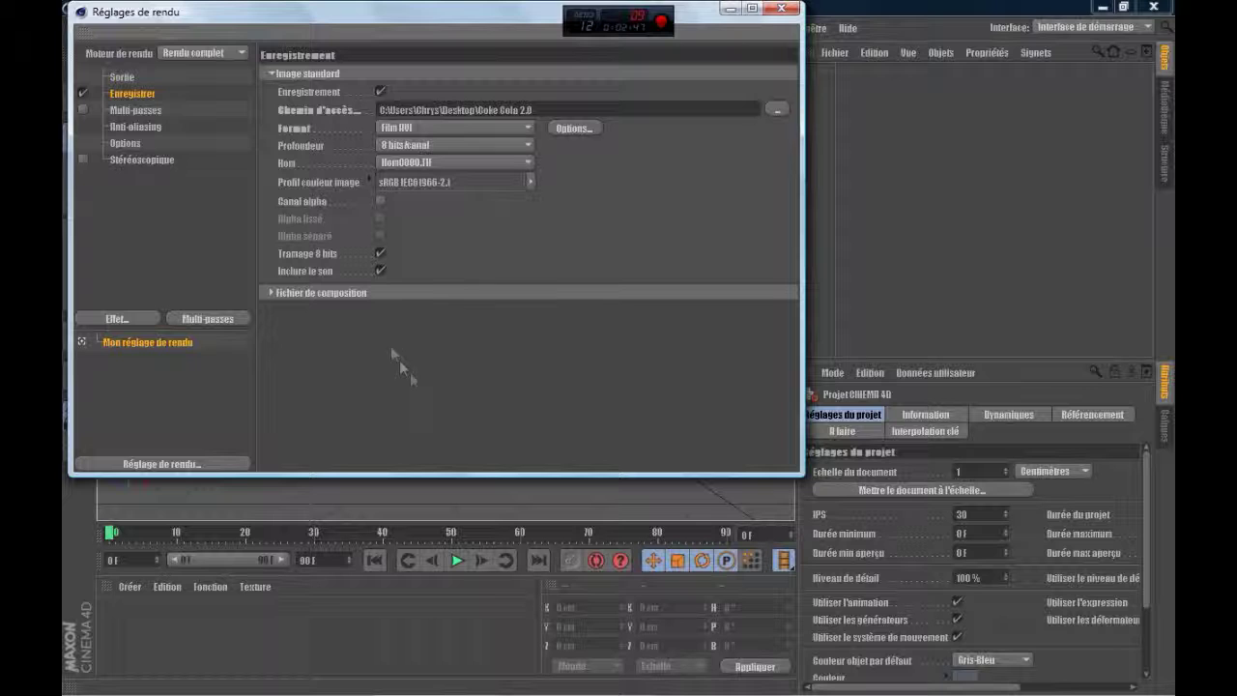
- Try multi-pass rendering with the shadow correction option, and turn multi-pass off again
click(121, 122)
click(122, 110)
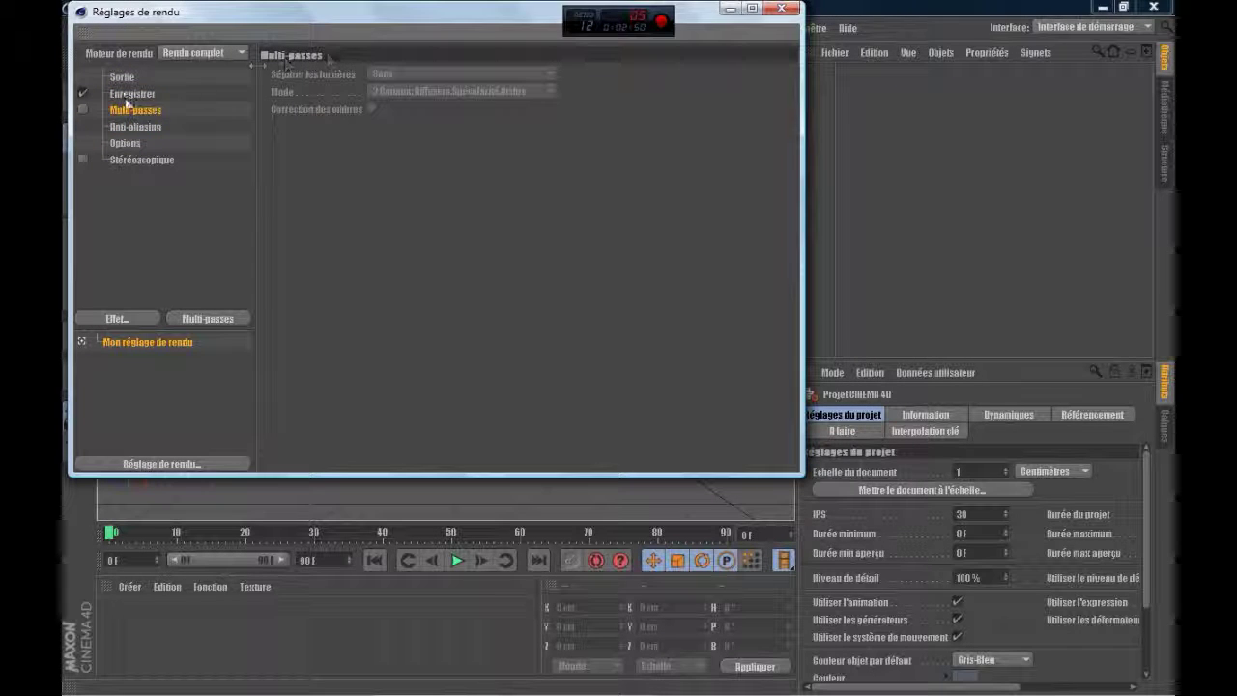
click(83, 111)
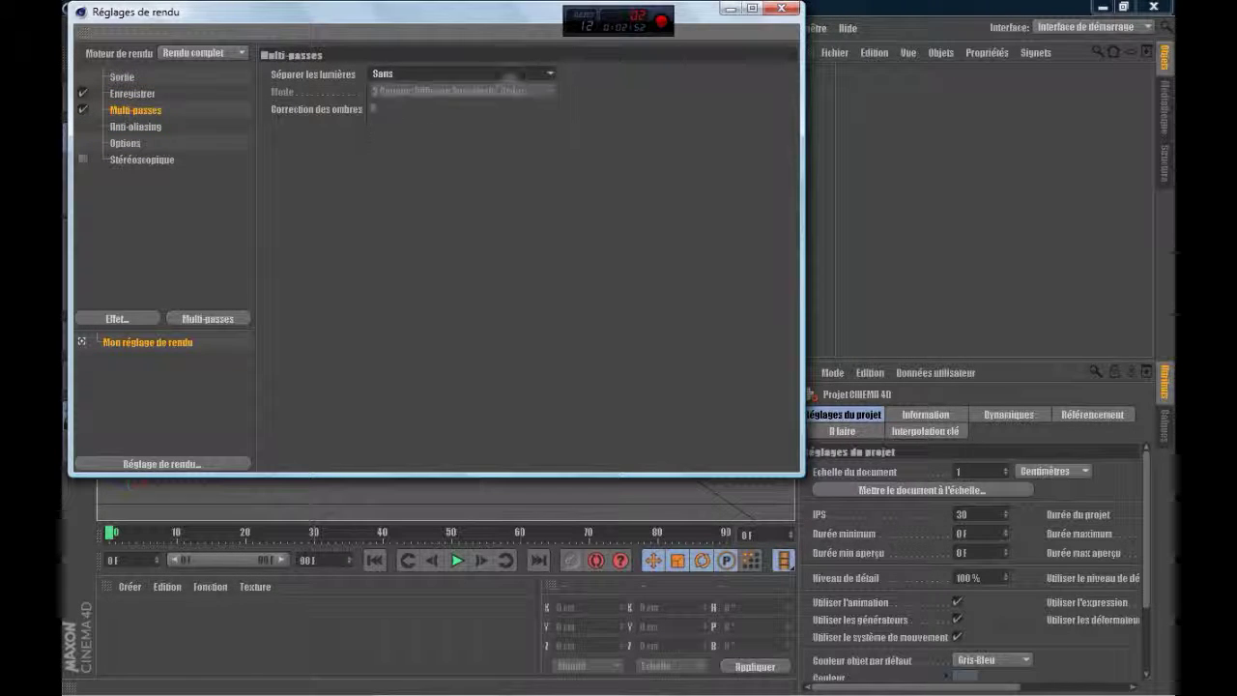
click(83, 111)
click(84, 111)
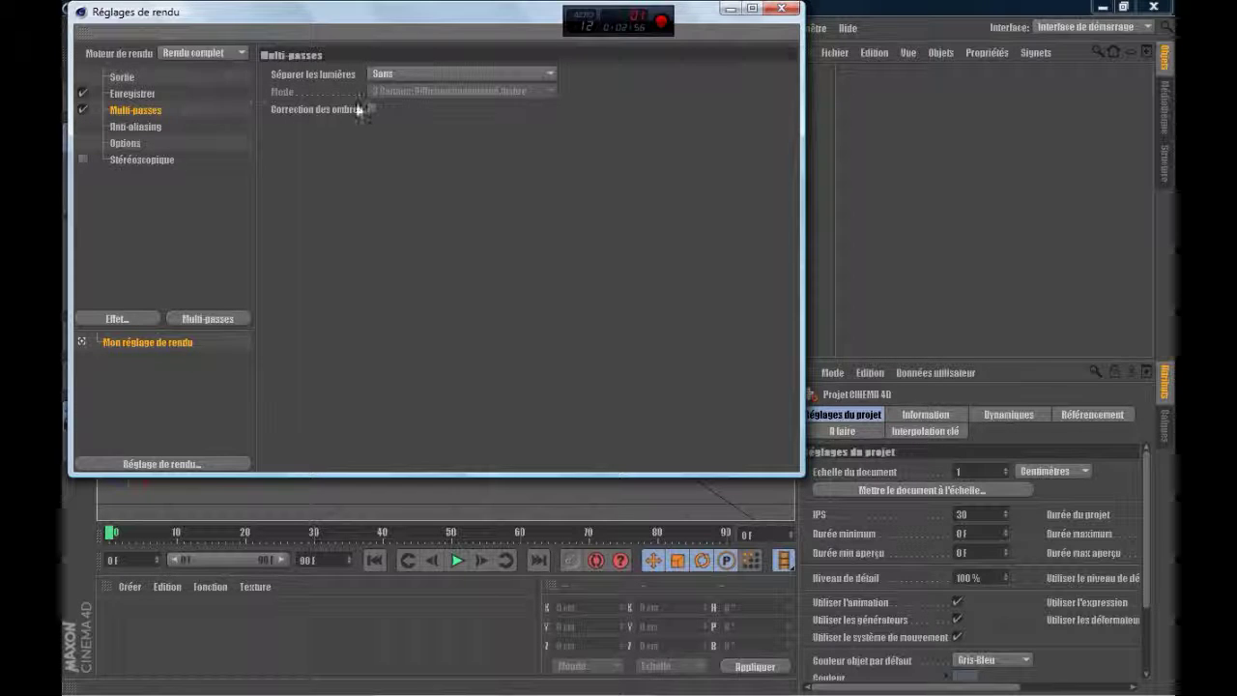
click(375, 111)
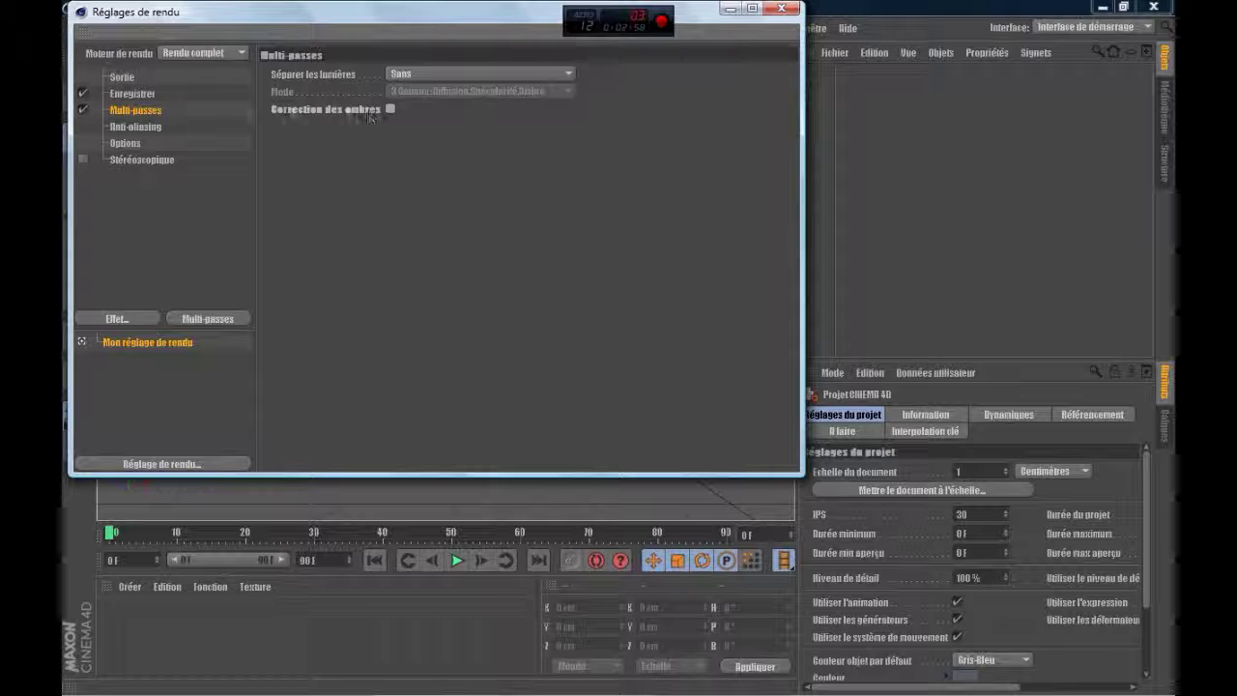
click(83, 110)
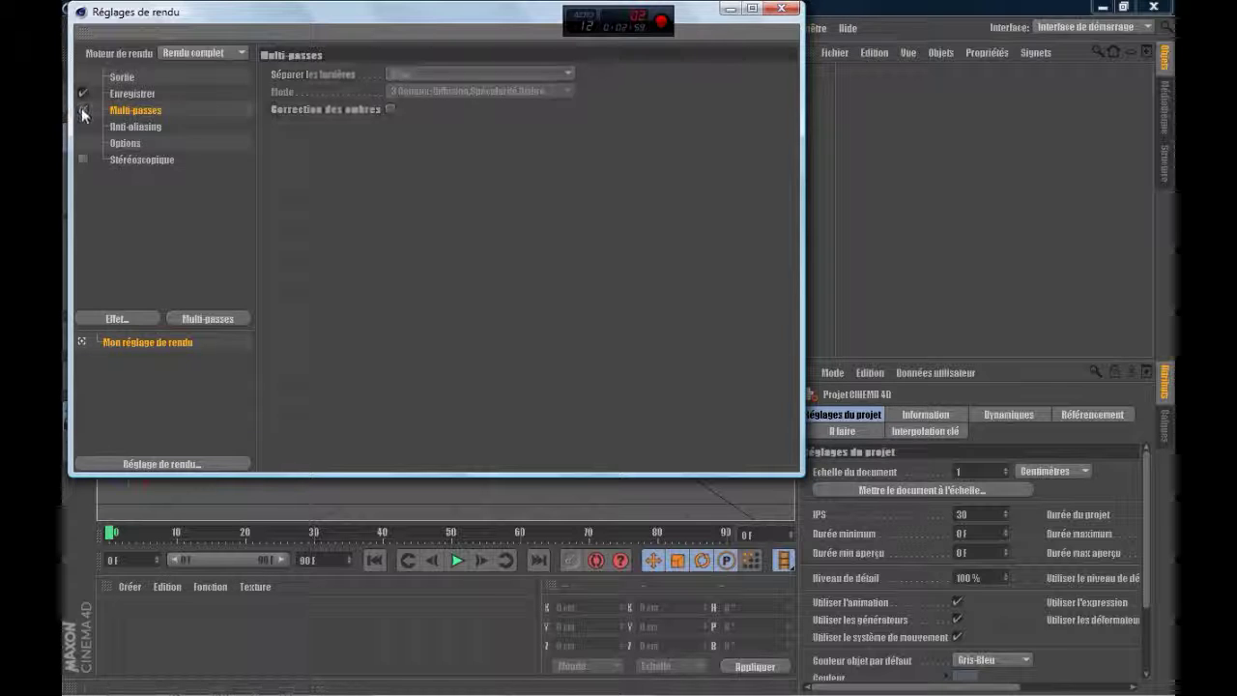
click(138, 127)
click(136, 110)
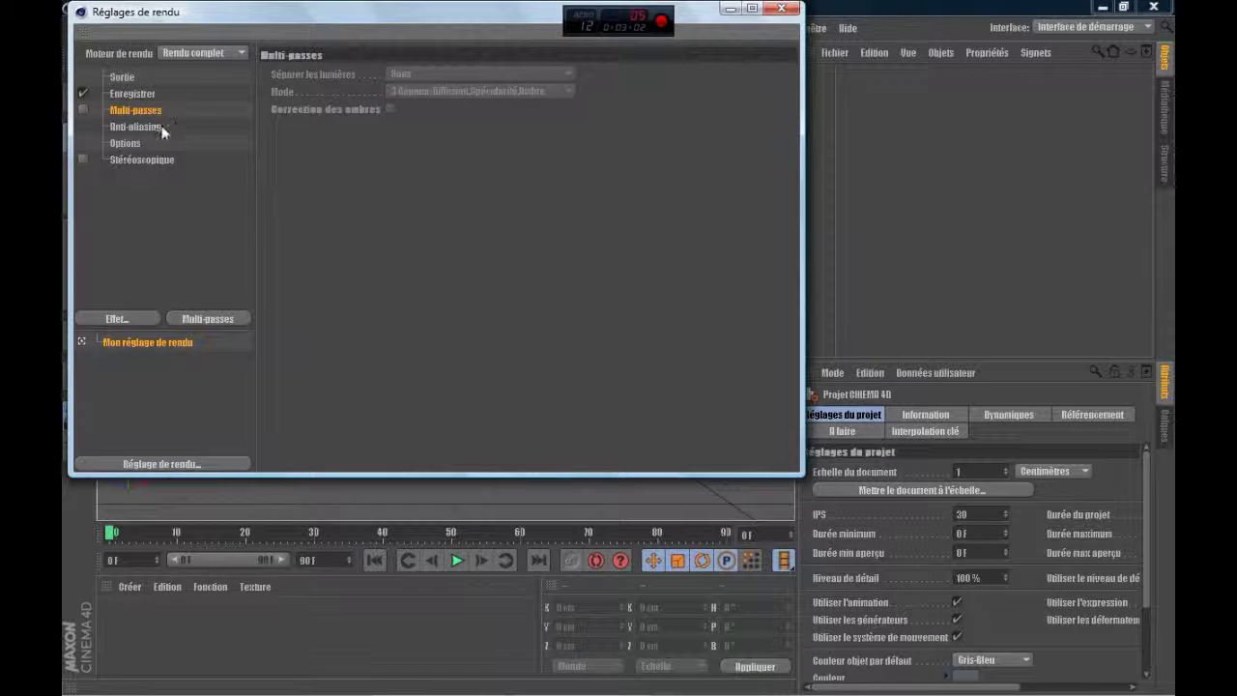
- Set anti-aliasing to Au mieux with minimum level 2x2, maximum level 4x4 and the Animation filter, and close the render settings
click(135, 127)
click(439, 75)
click(450, 125)
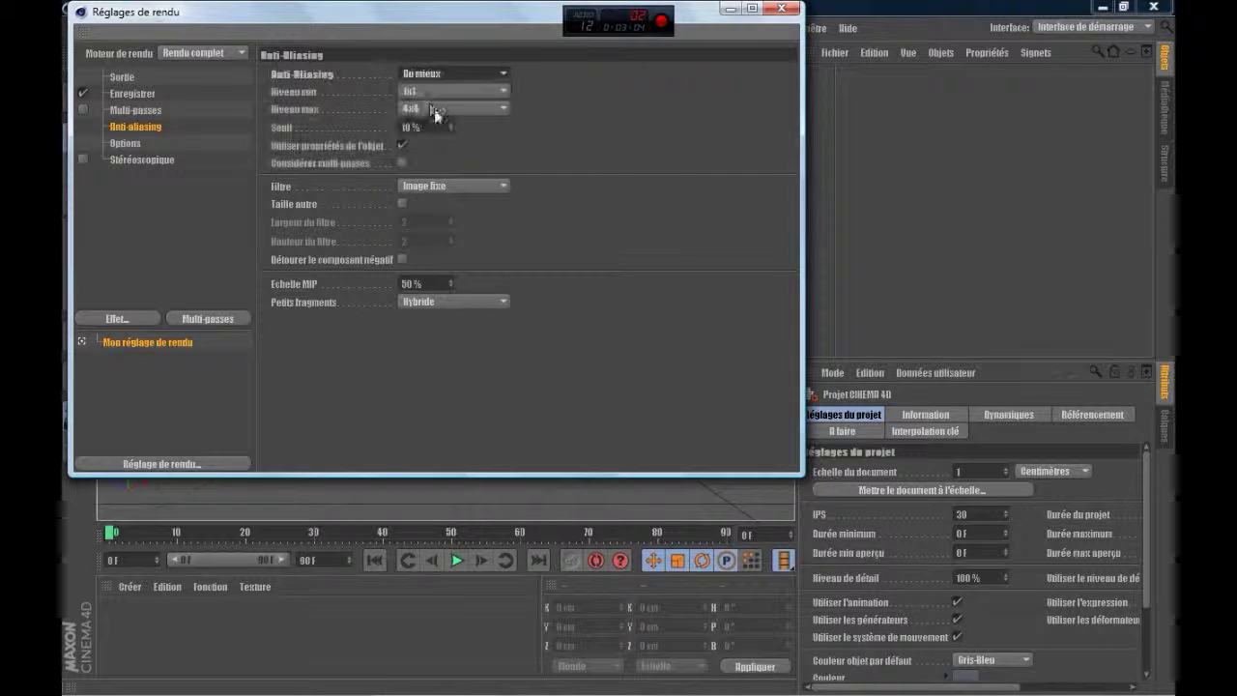
click(430, 109)
click(425, 186)
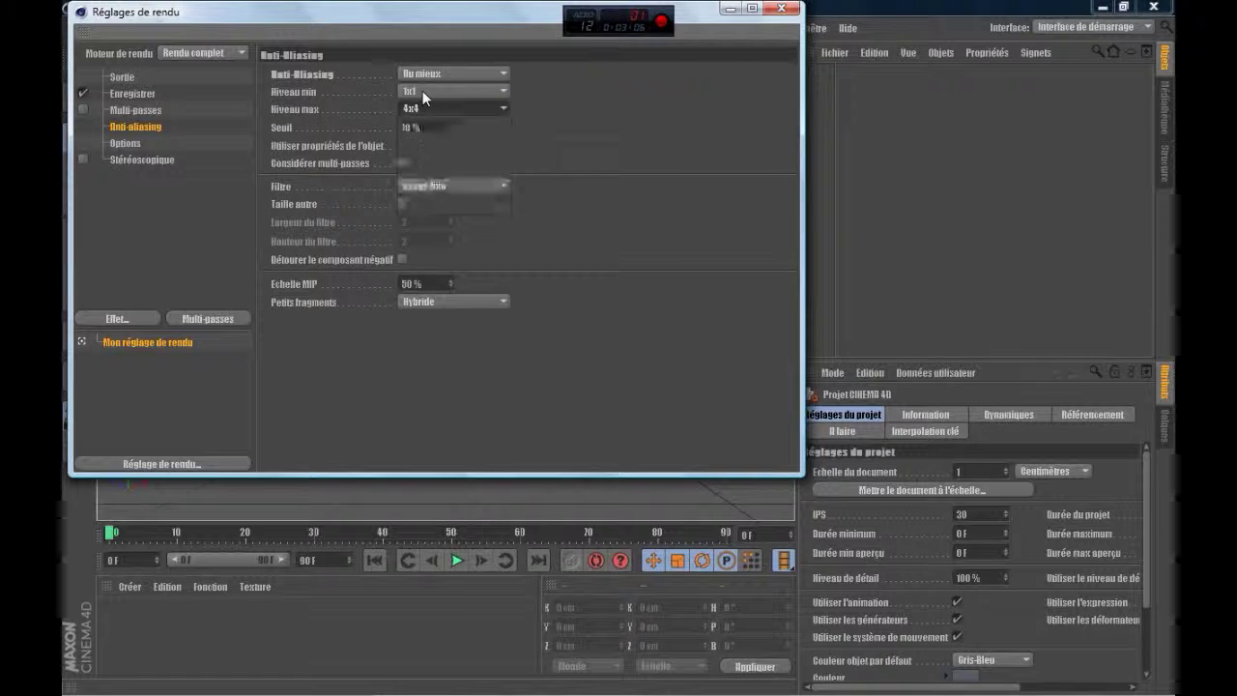
click(424, 93)
click(432, 130)
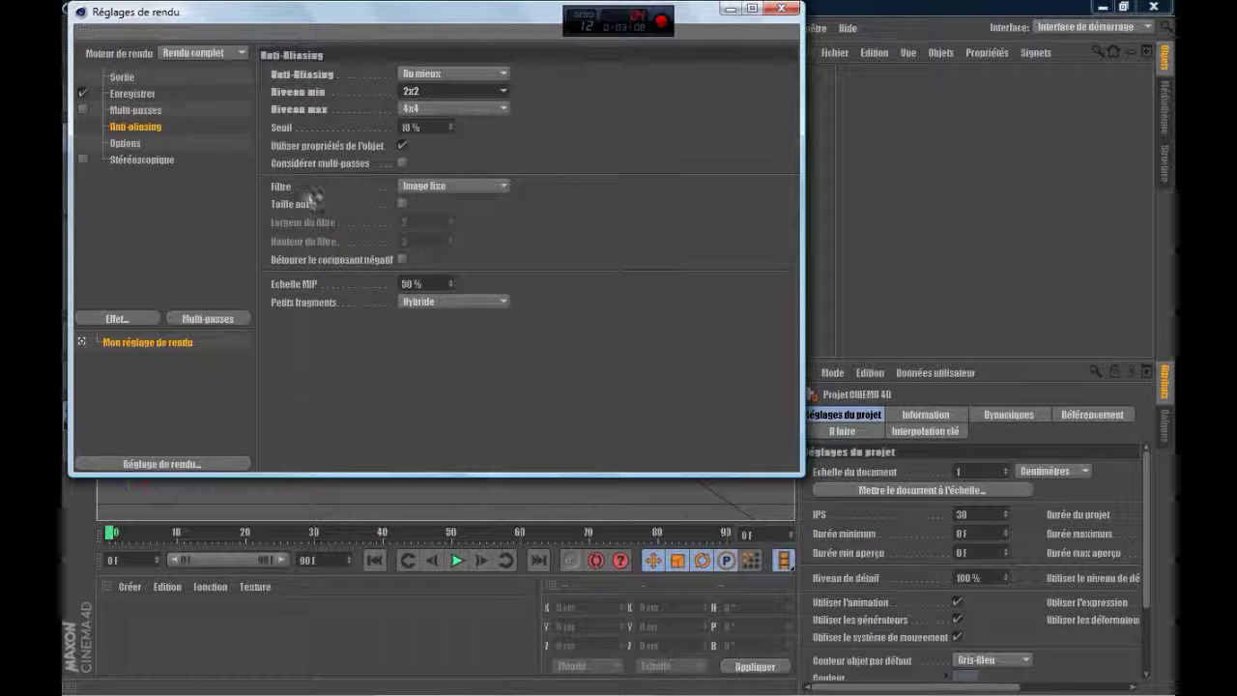
click(431, 185)
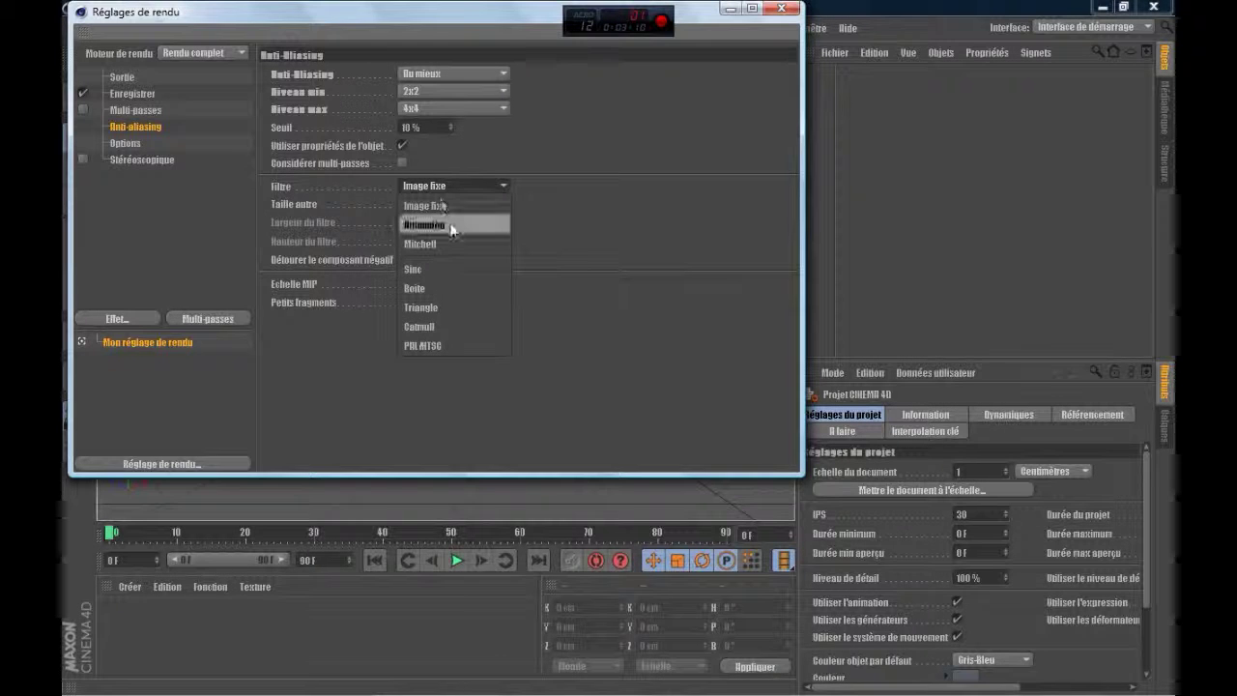
click(451, 226)
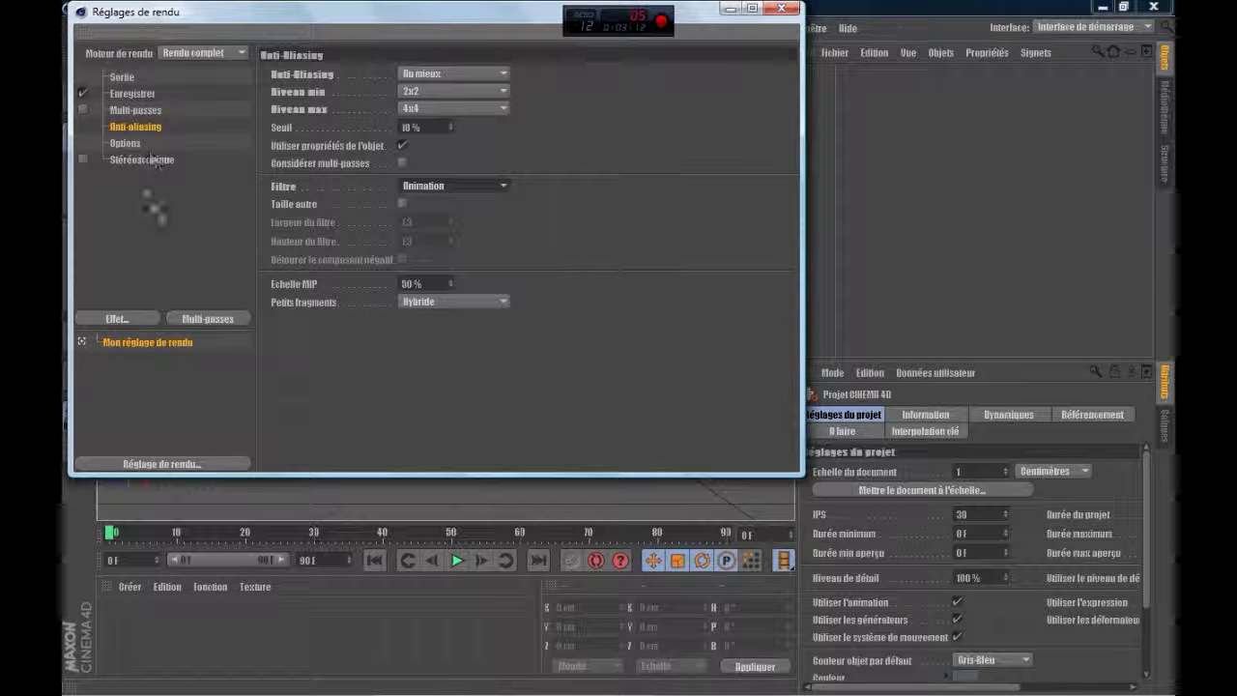
click(145, 319)
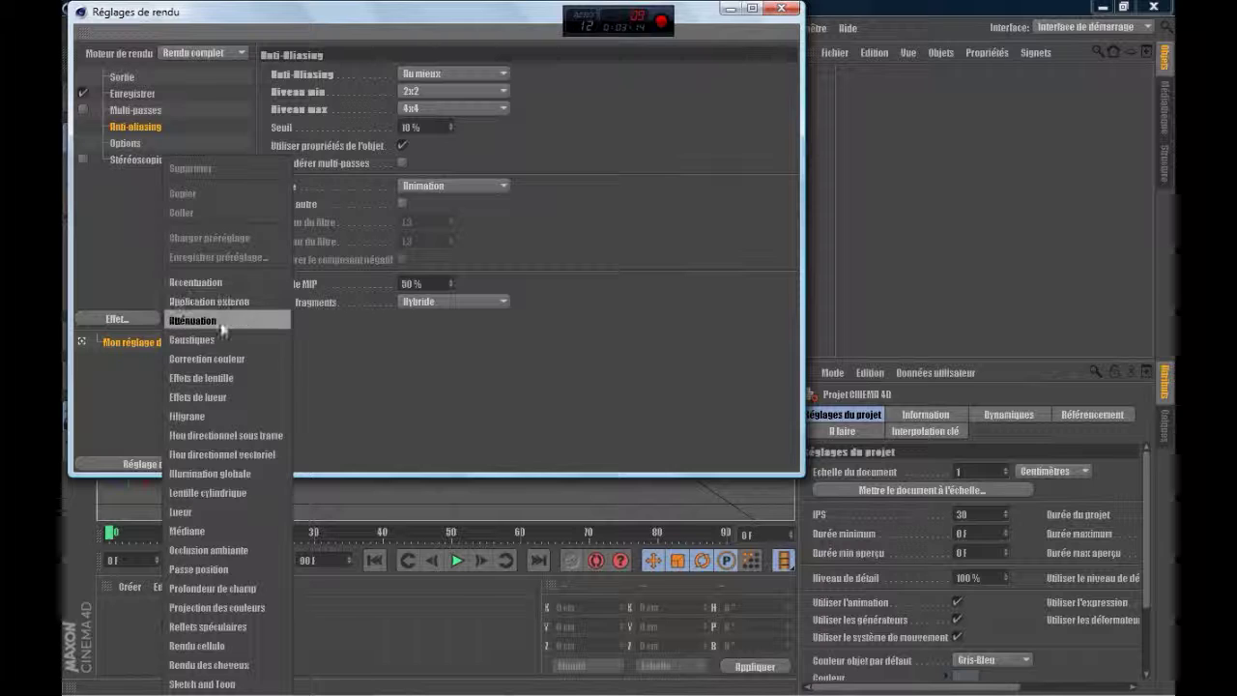
click(124, 238)
click(782, 9)
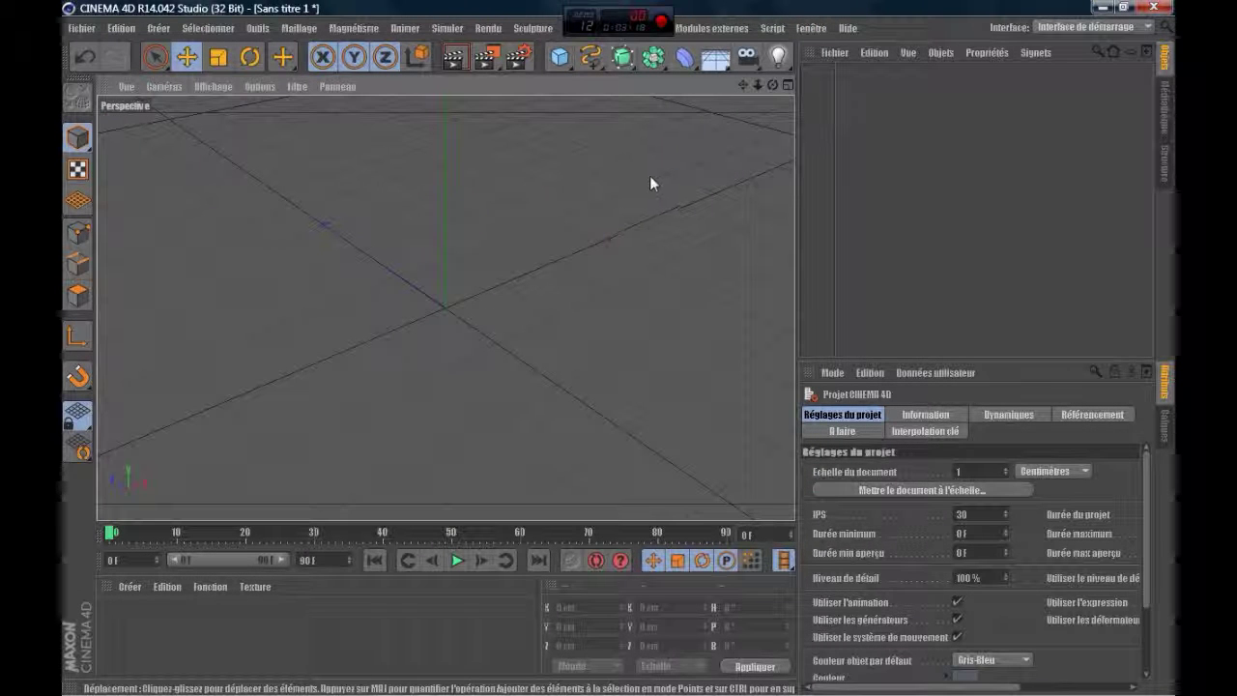
- Add a floor (Sol) and a camera to the scene
click(718, 60)
click(748, 60)
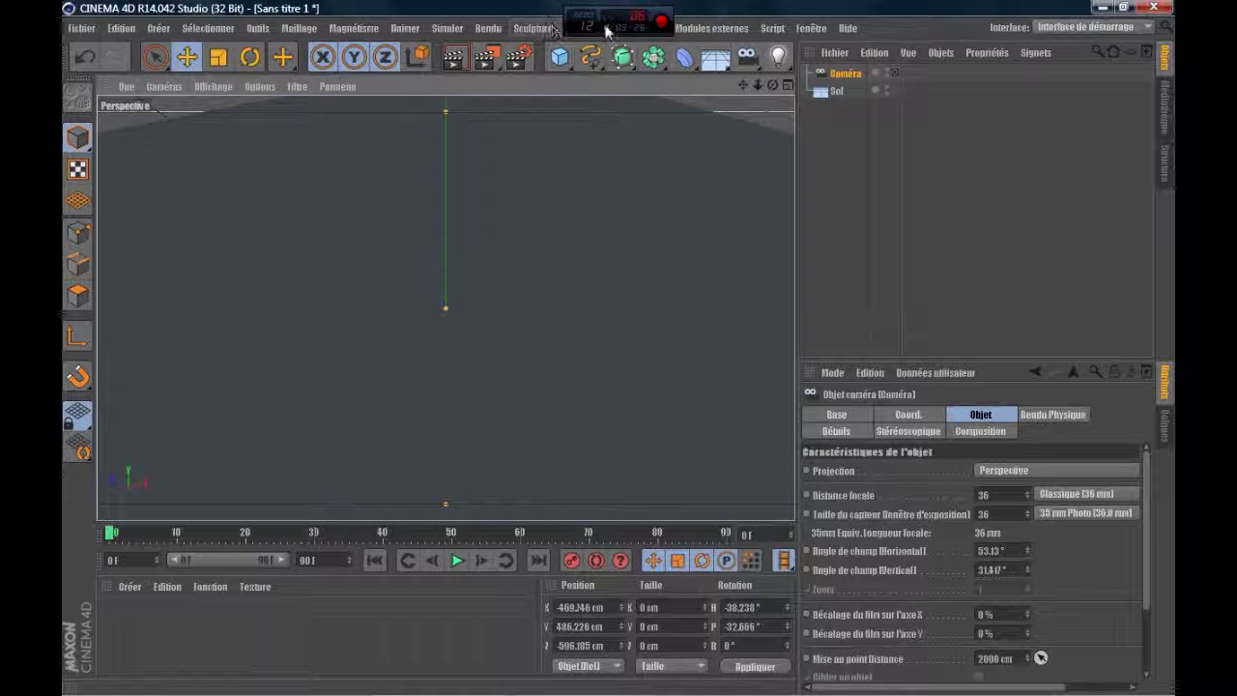
- Add a MoGraph text object (MoTexte) to the scene and view it from the front
click(570, 36)
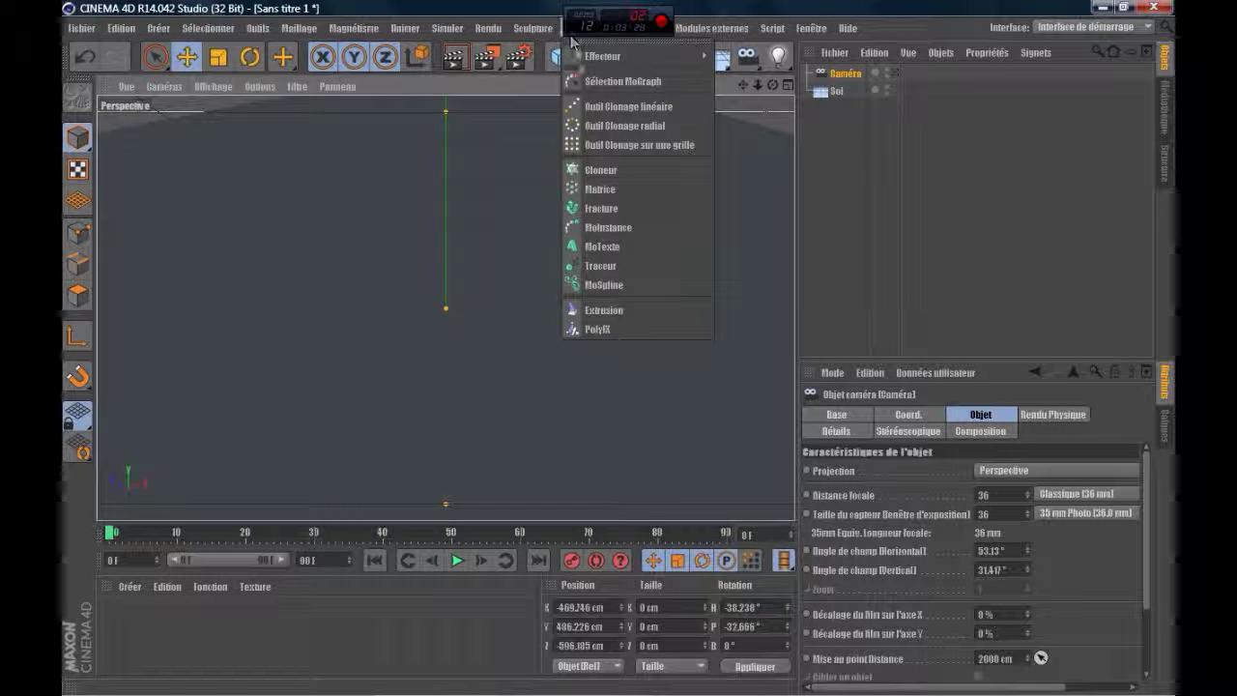
click(609, 247)
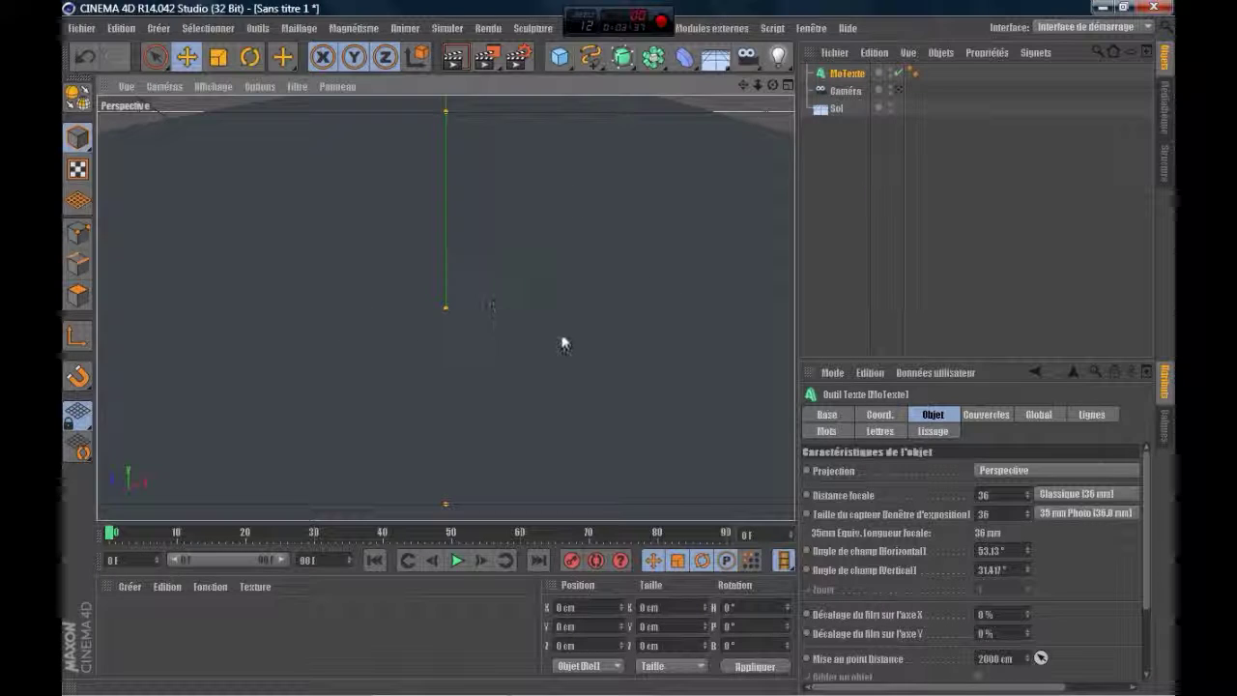
click(458, 323)
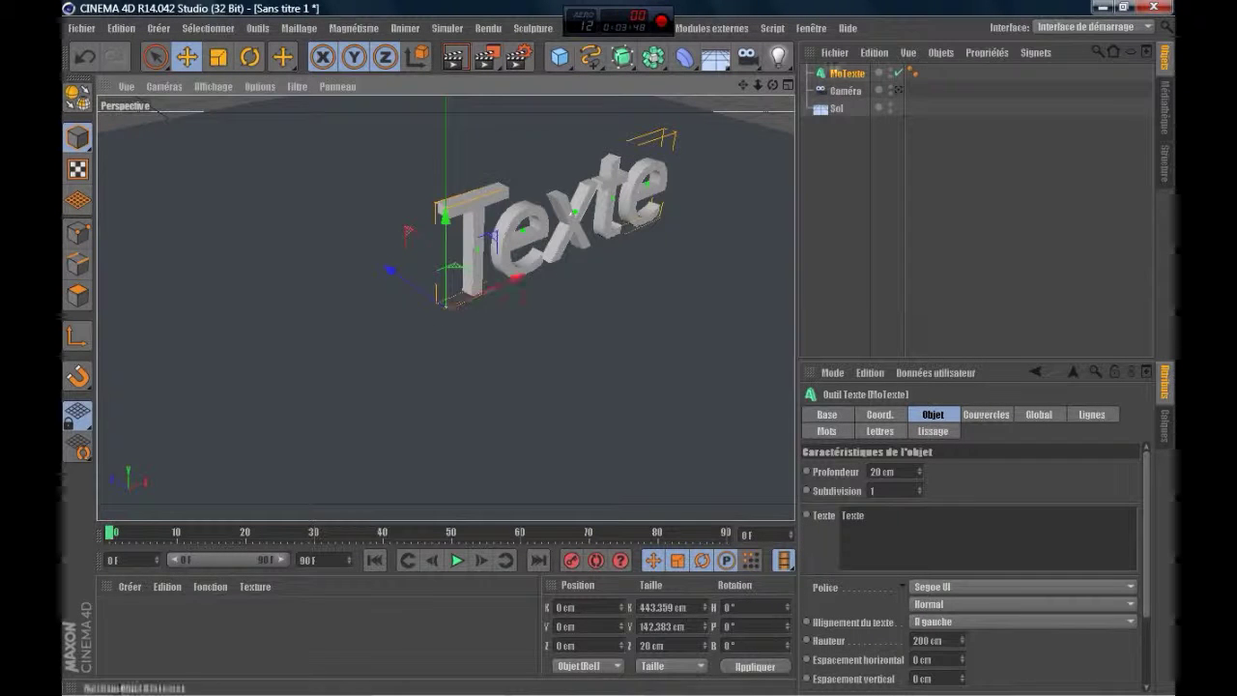
drag(774, 85, 622, 133)
scroll(649, 213, down, 7)
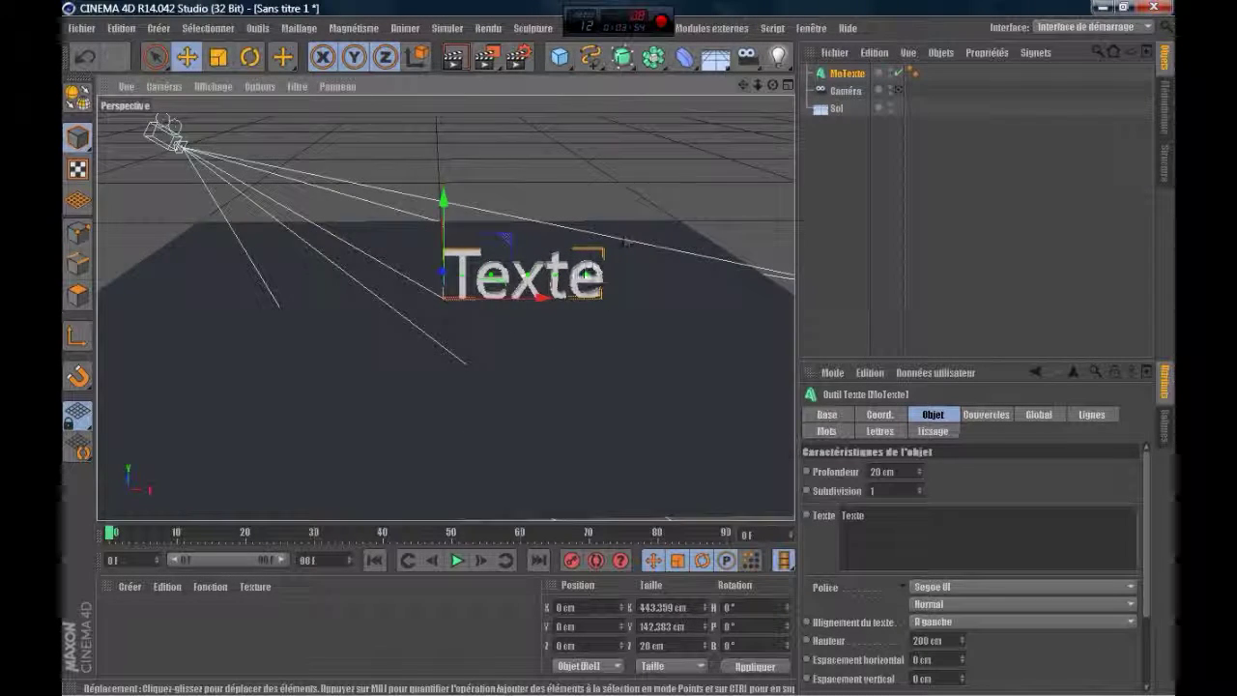
scroll(584, 278, up, 3)
scroll(585, 278, down, 2)
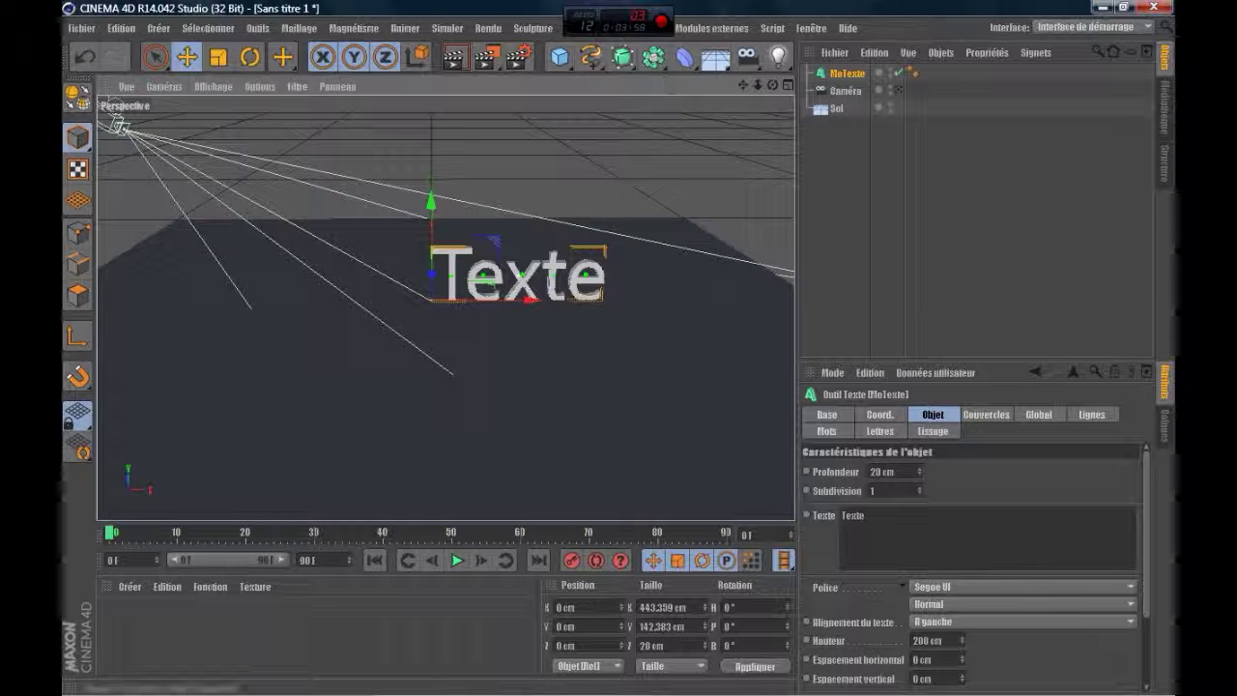
- Add a particle emitter (Emetteur) and a cube to the scene
click(448, 27)
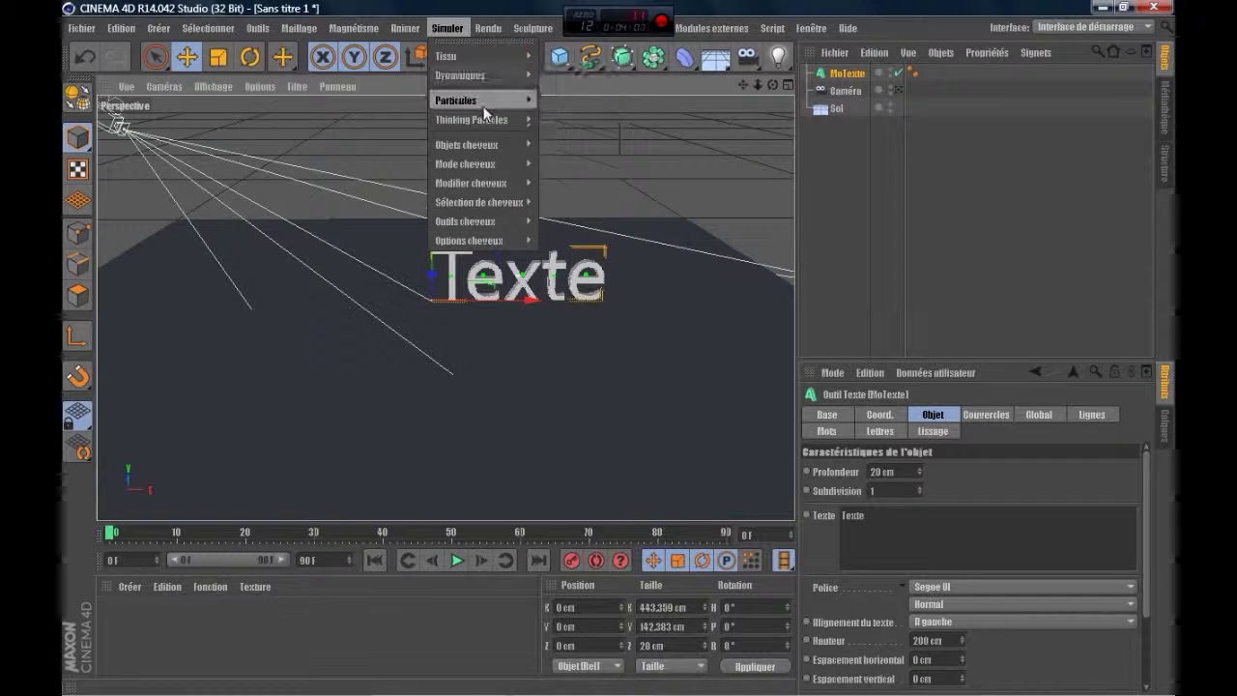
mouse_move(493, 100)
click(581, 105)
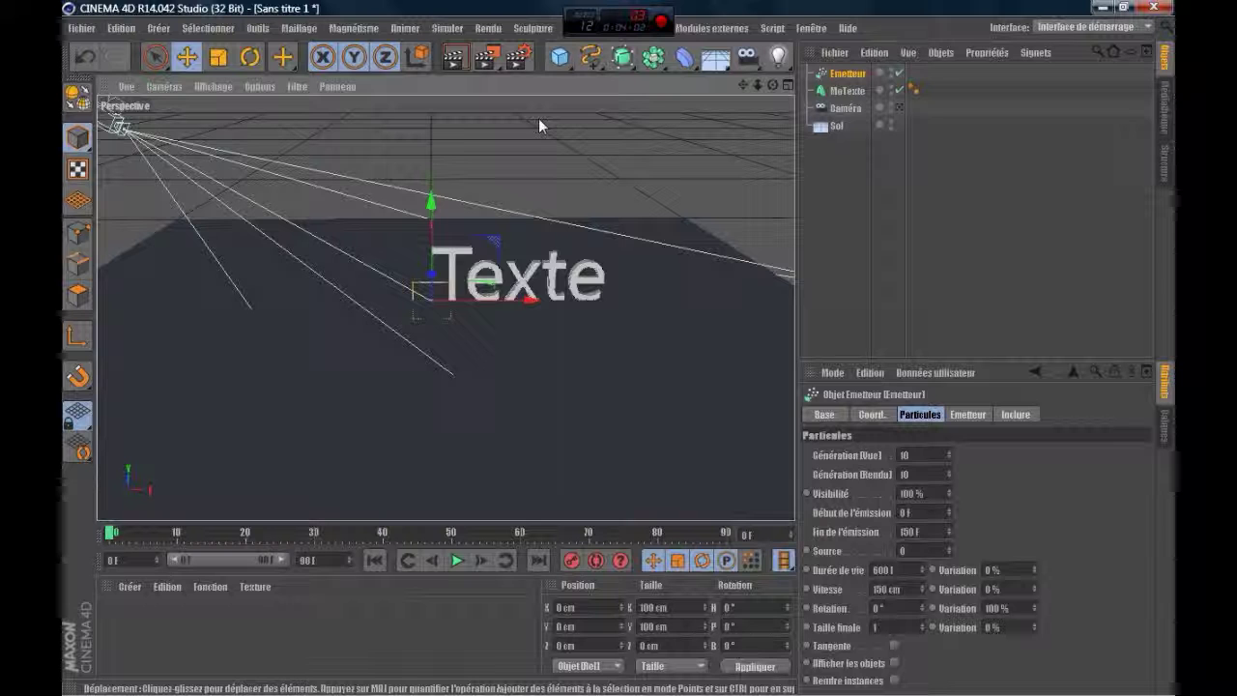
click(559, 57)
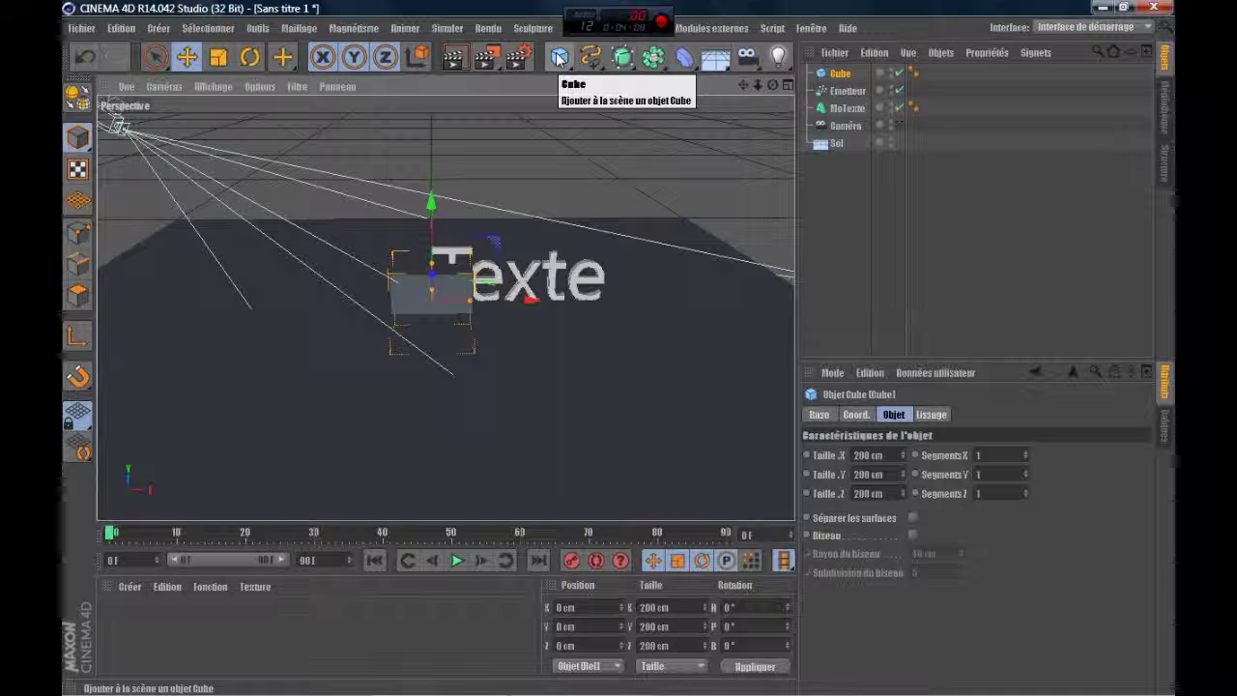
- Add a circle spline (Cercle) lying flat in the top view and return to the perspective view
click(786, 85)
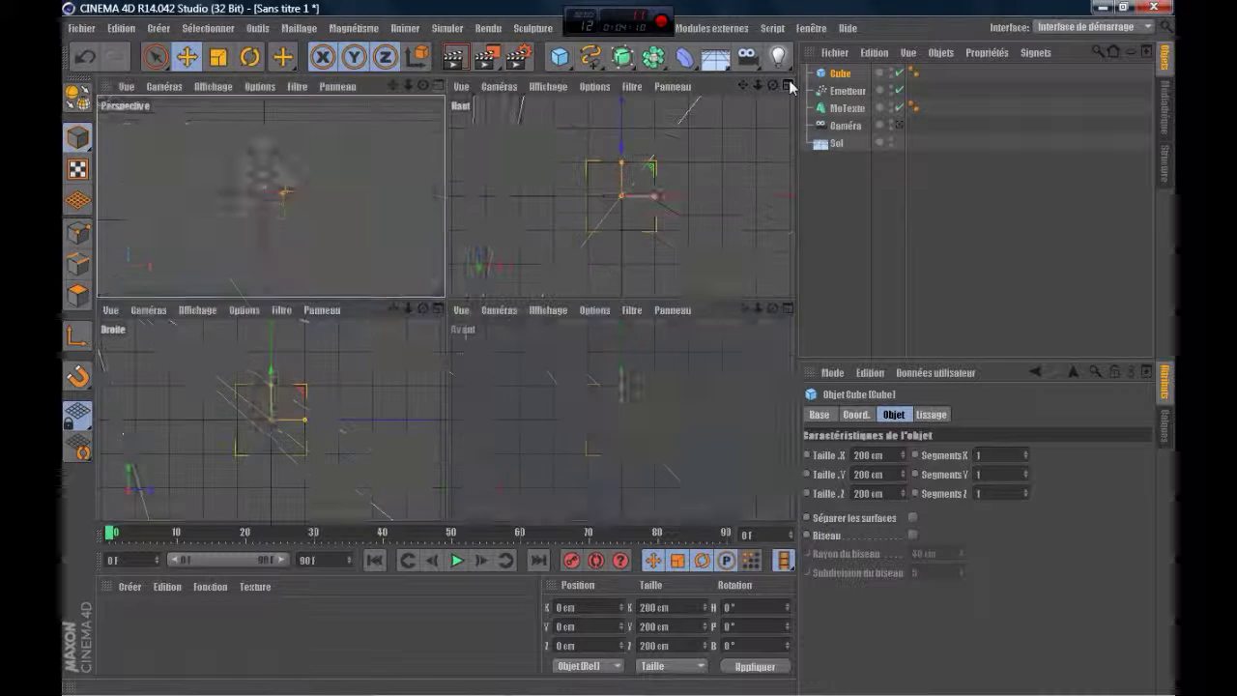
click(786, 85)
drag(591, 61, 754, 143)
click(787, 86)
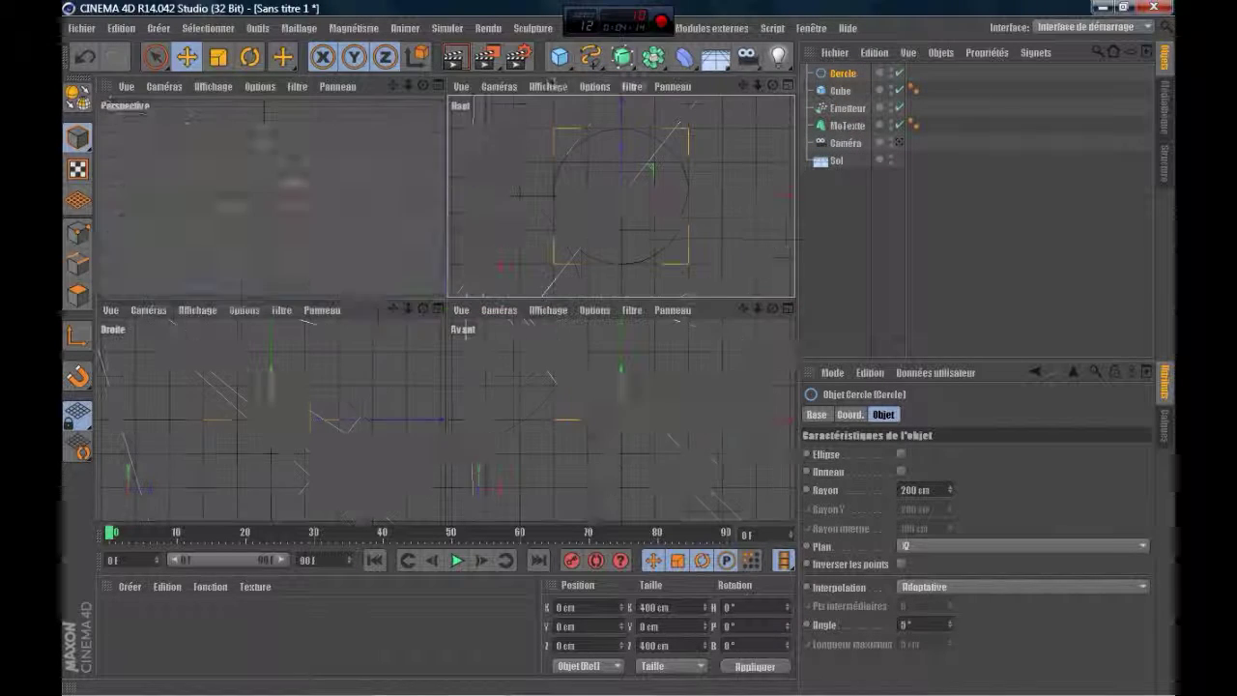
click(438, 86)
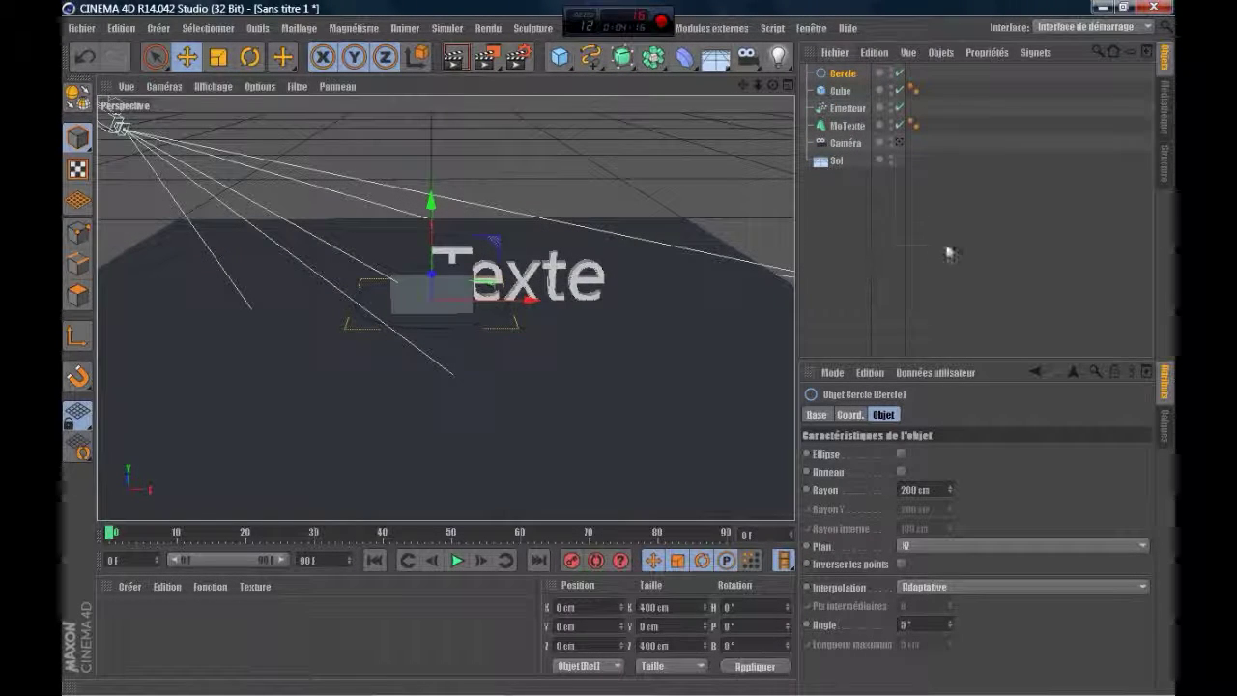
- Go through the scene's objects one by one: circle, cube, emitter, text, camera and floor
drag(942, 248, 829, 70)
drag(912, 235, 910, 244)
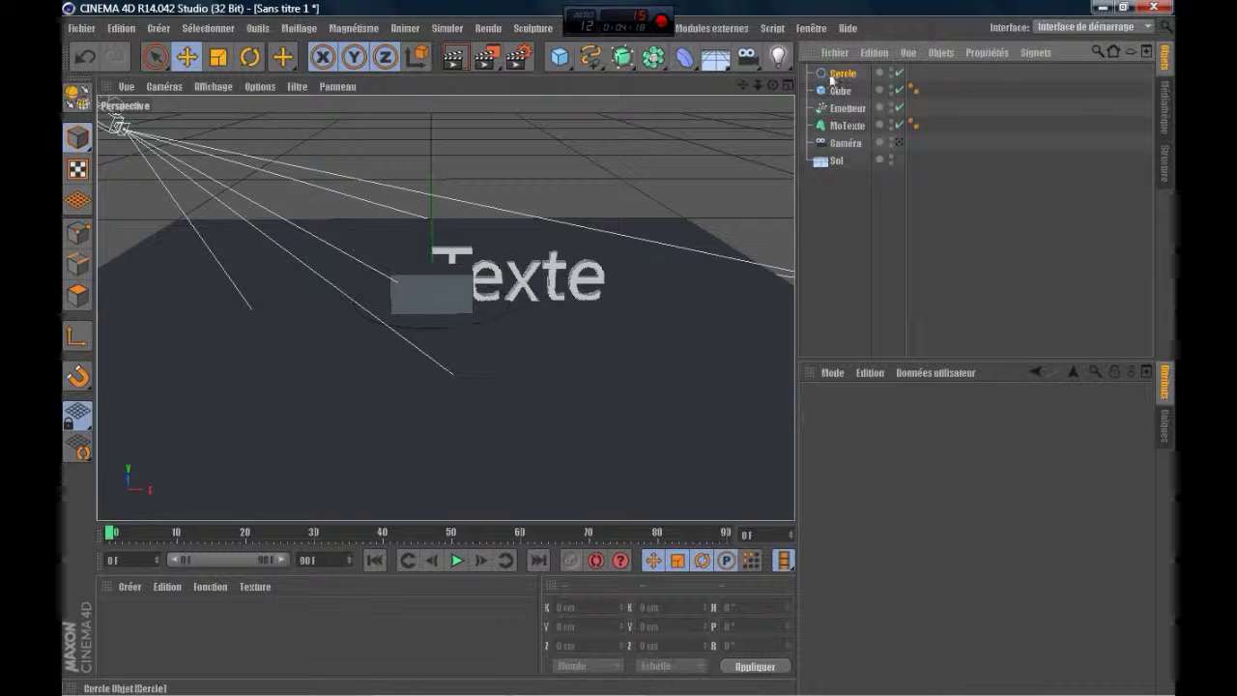
click(831, 74)
click(839, 91)
click(840, 108)
click(843, 125)
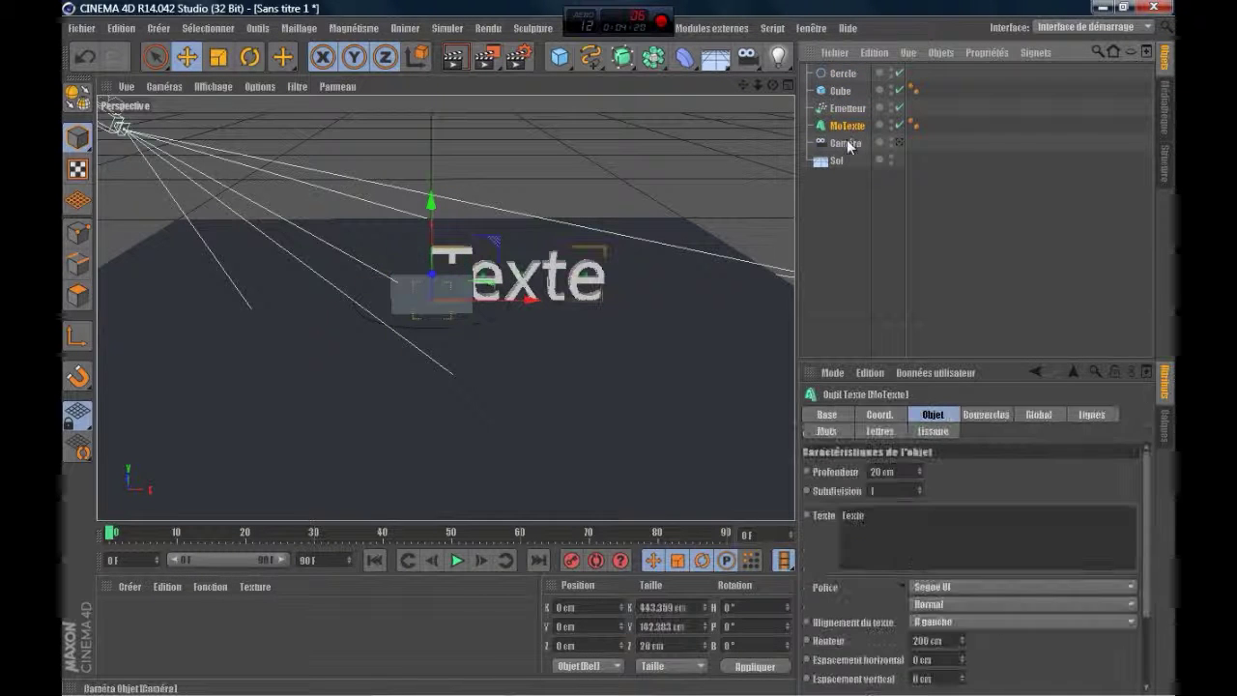
click(849, 146)
click(838, 162)
click(858, 201)
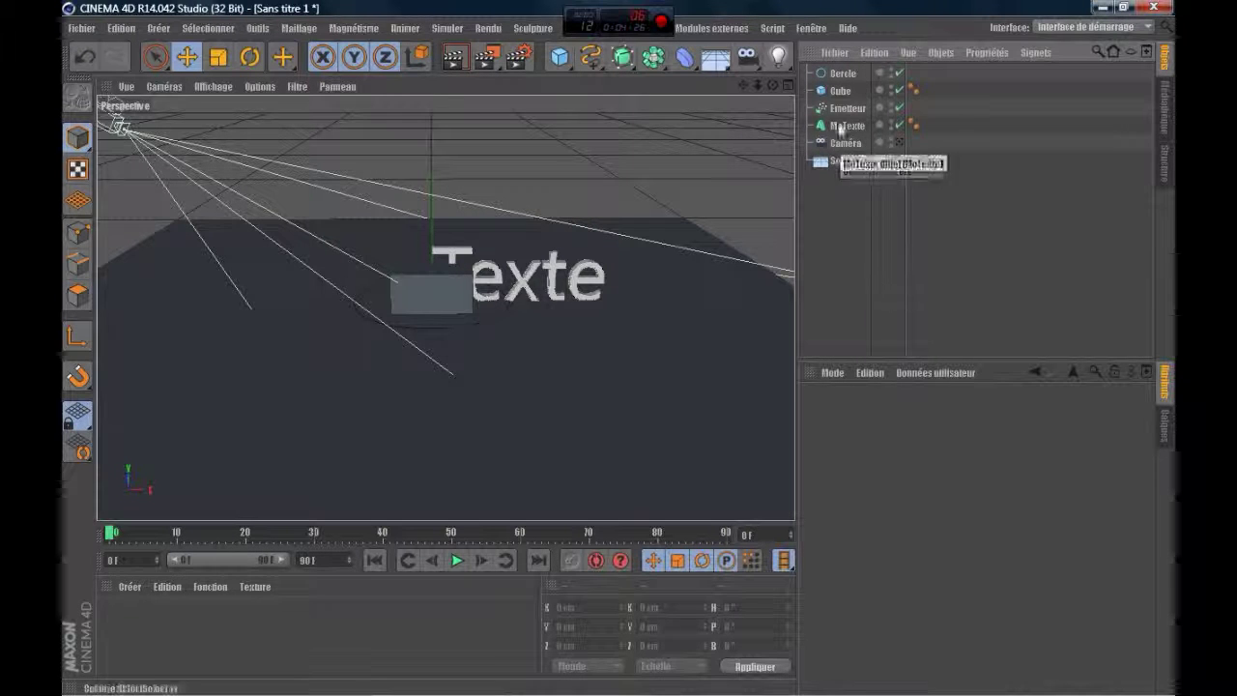
- Scale the cube down uniformly to about 38 cm and move it far below the floor, out of view
click(837, 91)
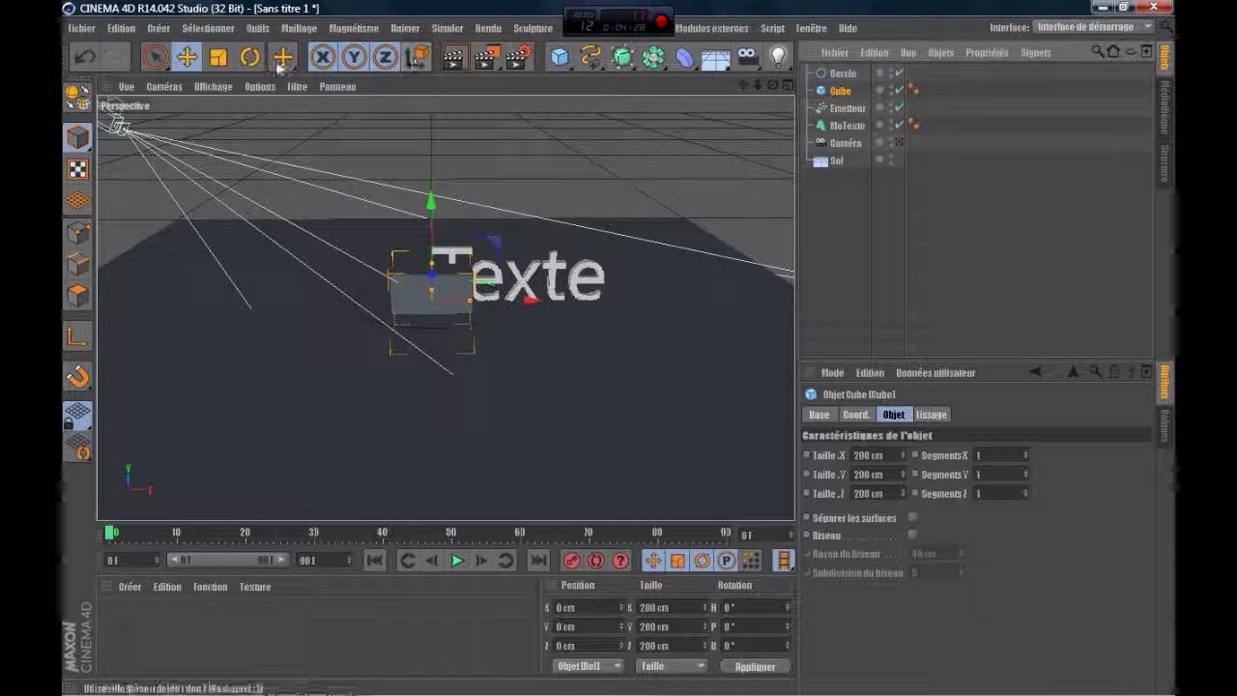
click(219, 58)
drag(506, 313, 454, 311)
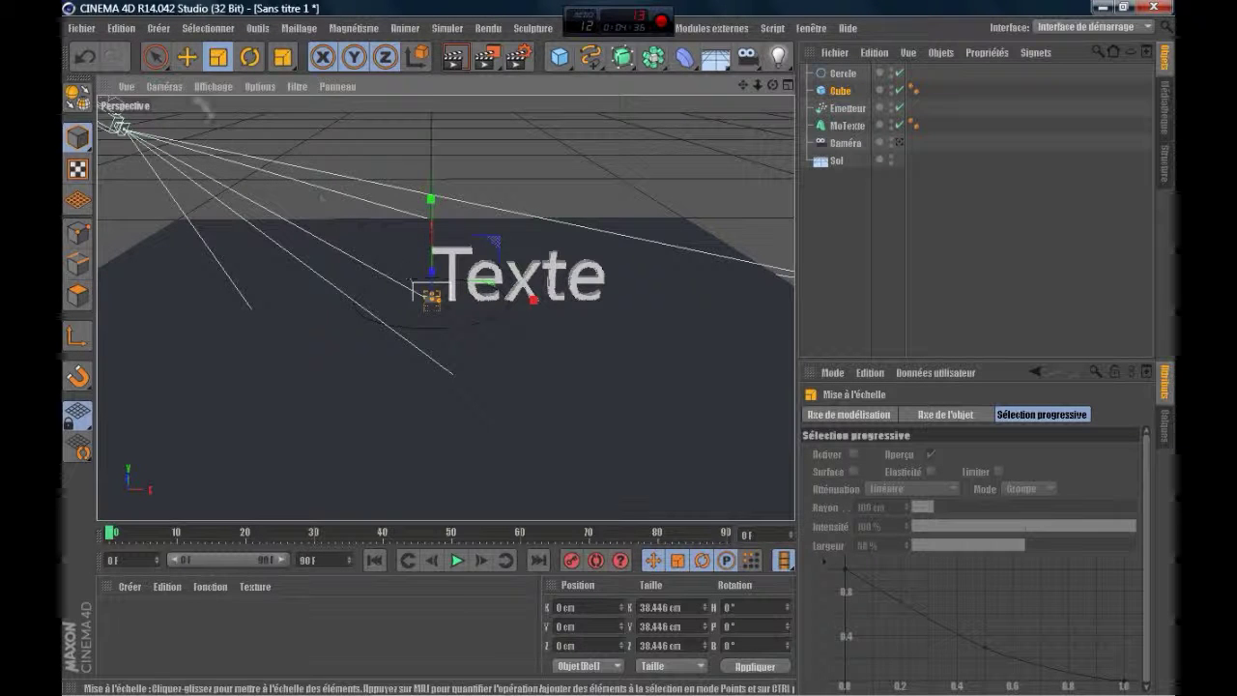
drag(459, 230, 471, 485)
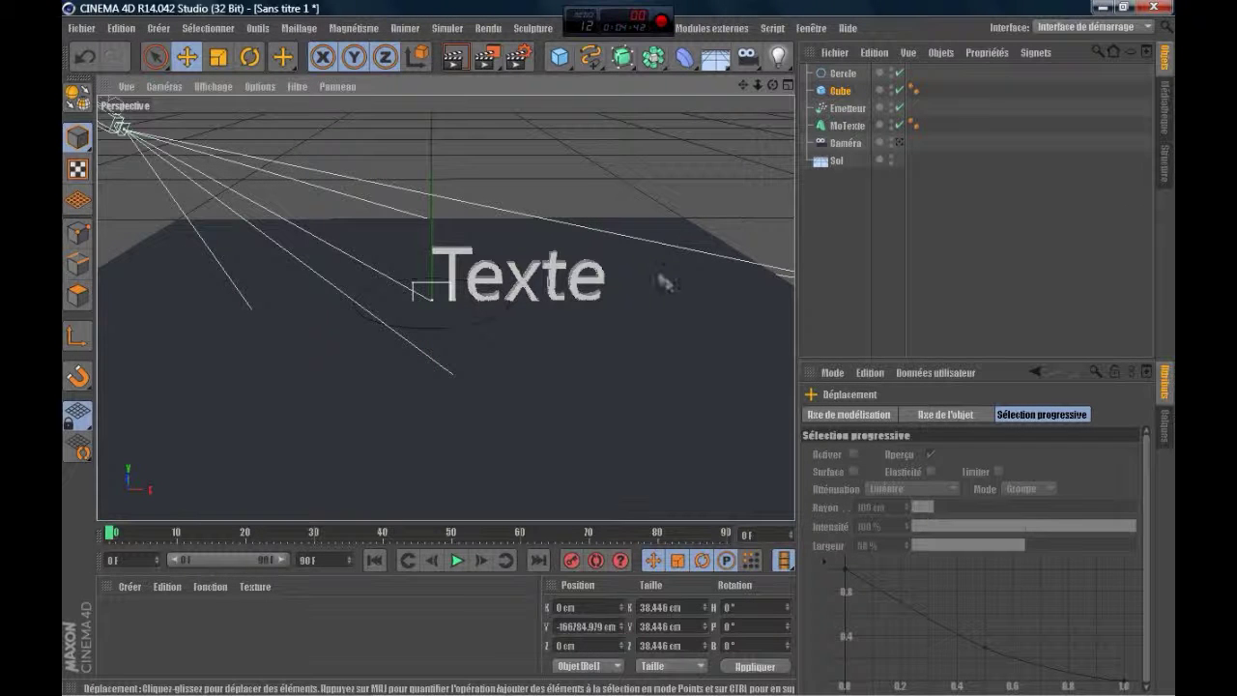
- Raise the circle above the floor and set its Y position to 150 cm
click(832, 74)
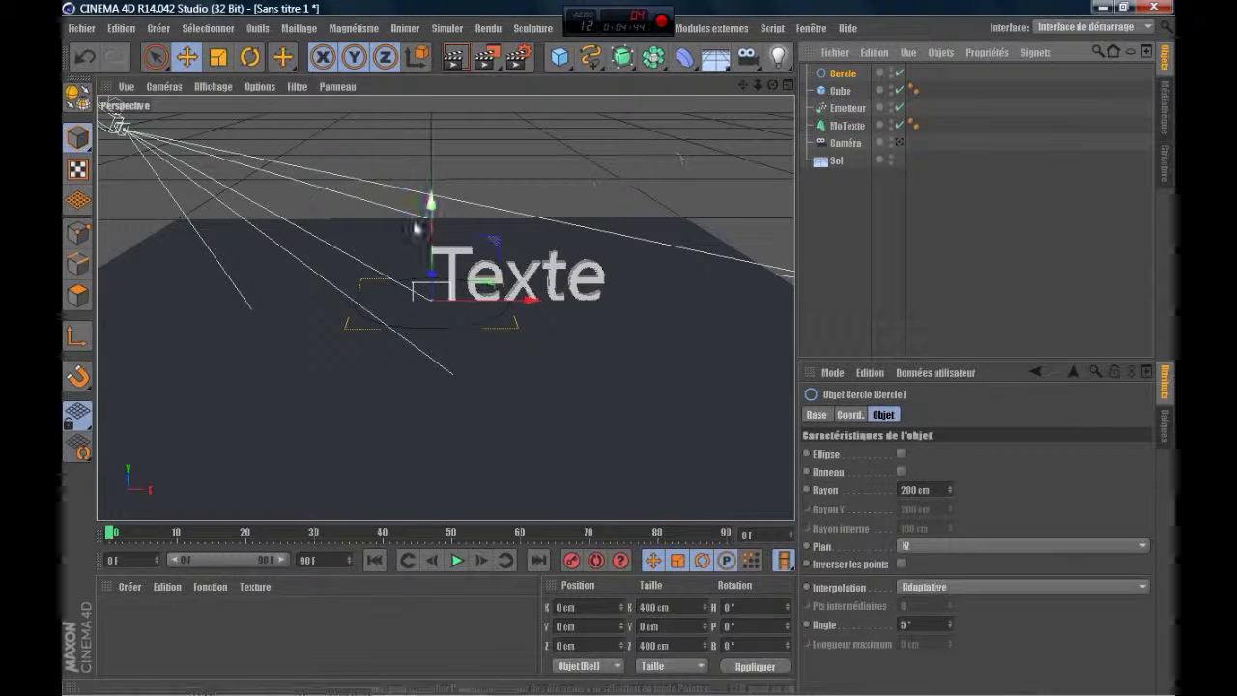
drag(431, 199, 430, 147)
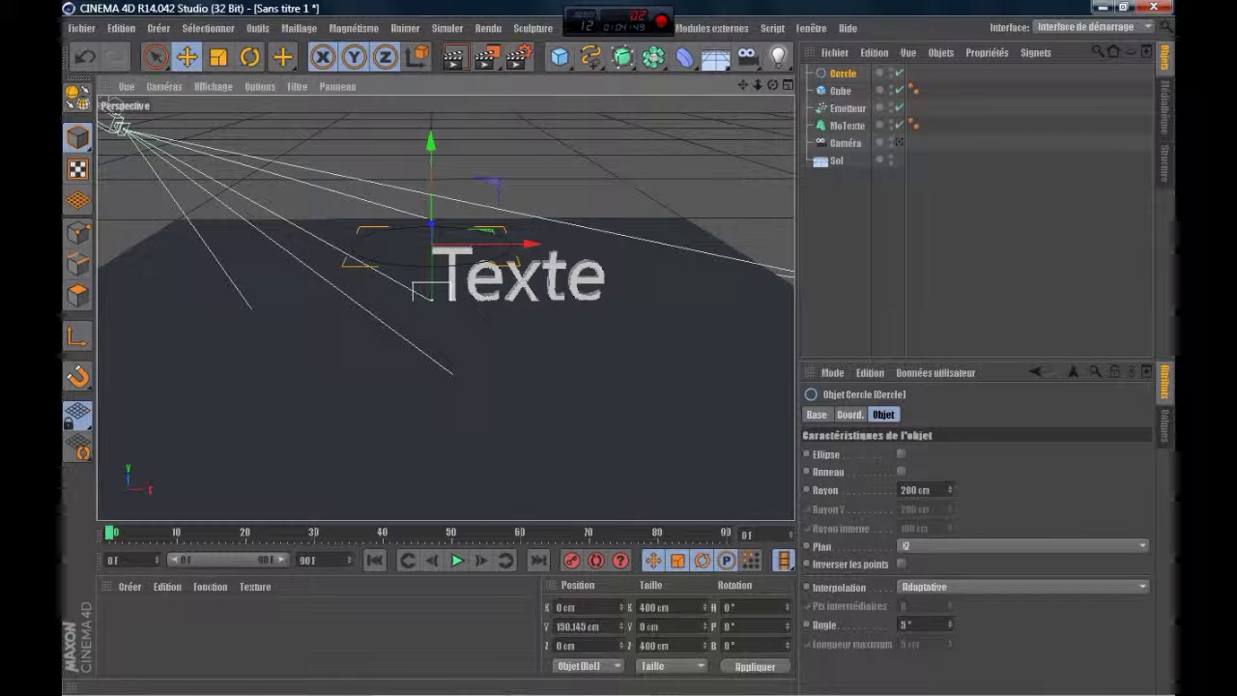
click(580, 627)
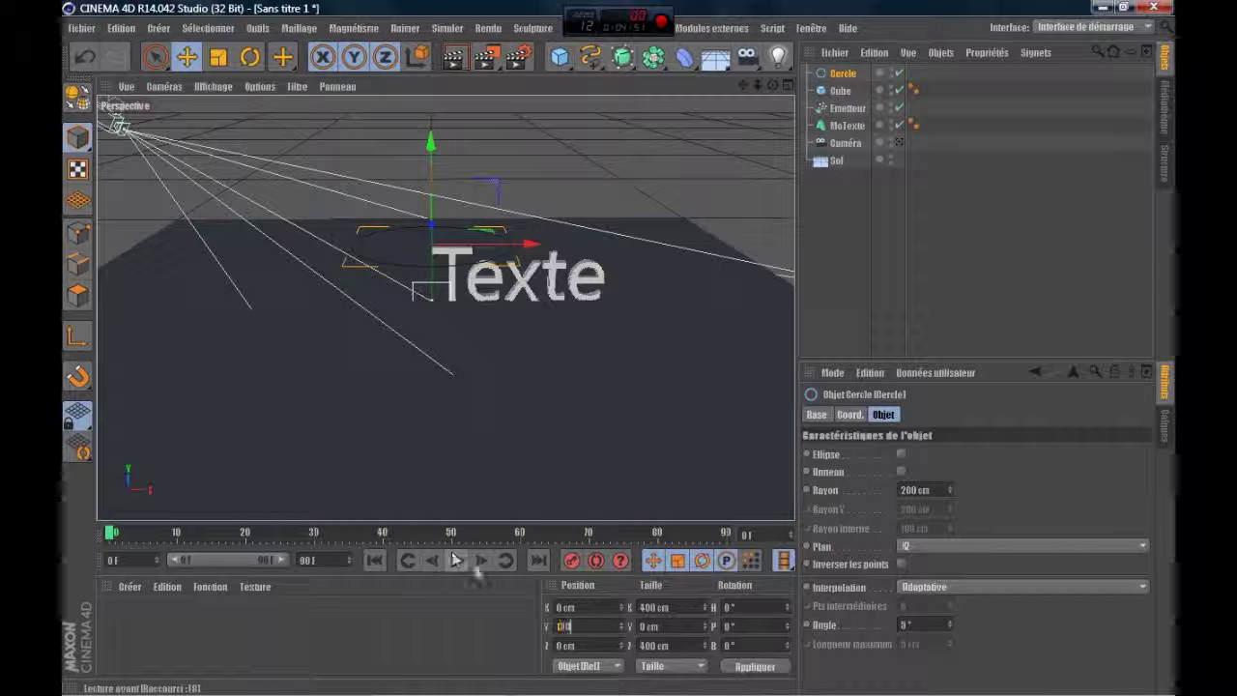
click(768, 671)
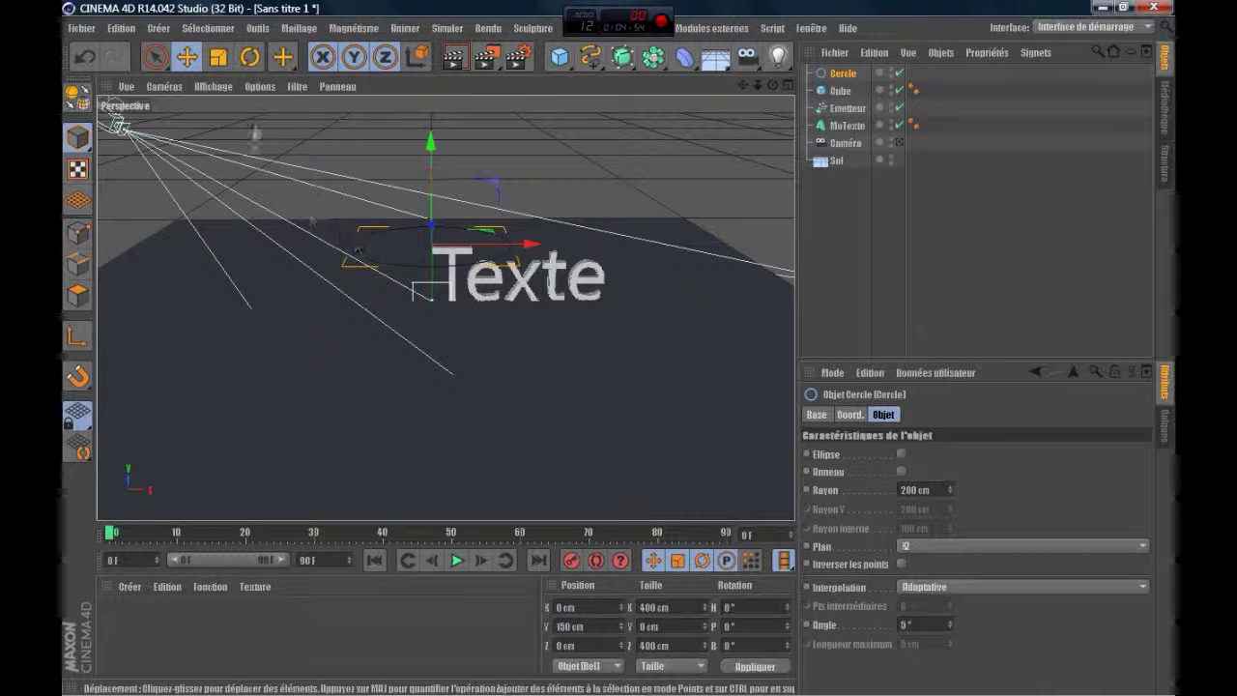
- Scale the circle up uniformly in the top view to about 1087 cm across, so it surrounds the text
click(218, 57)
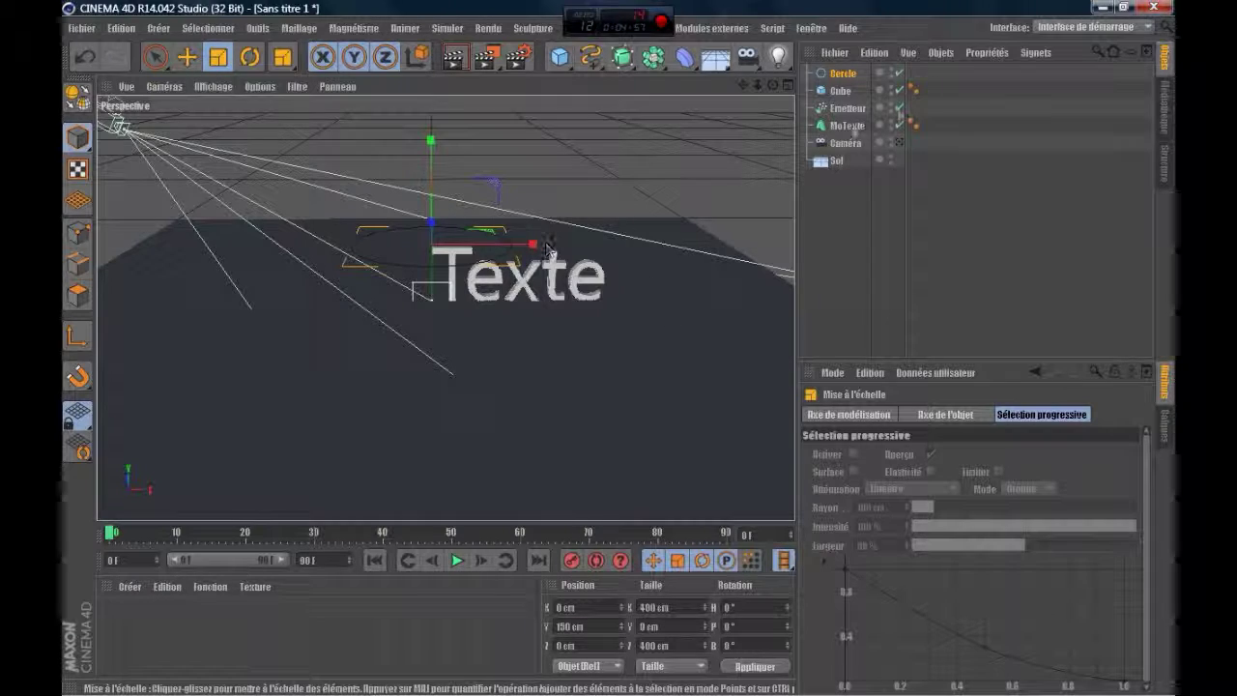
double_click(788, 85)
scroll(490, 324, down, 5)
scroll(525, 332, down, 2)
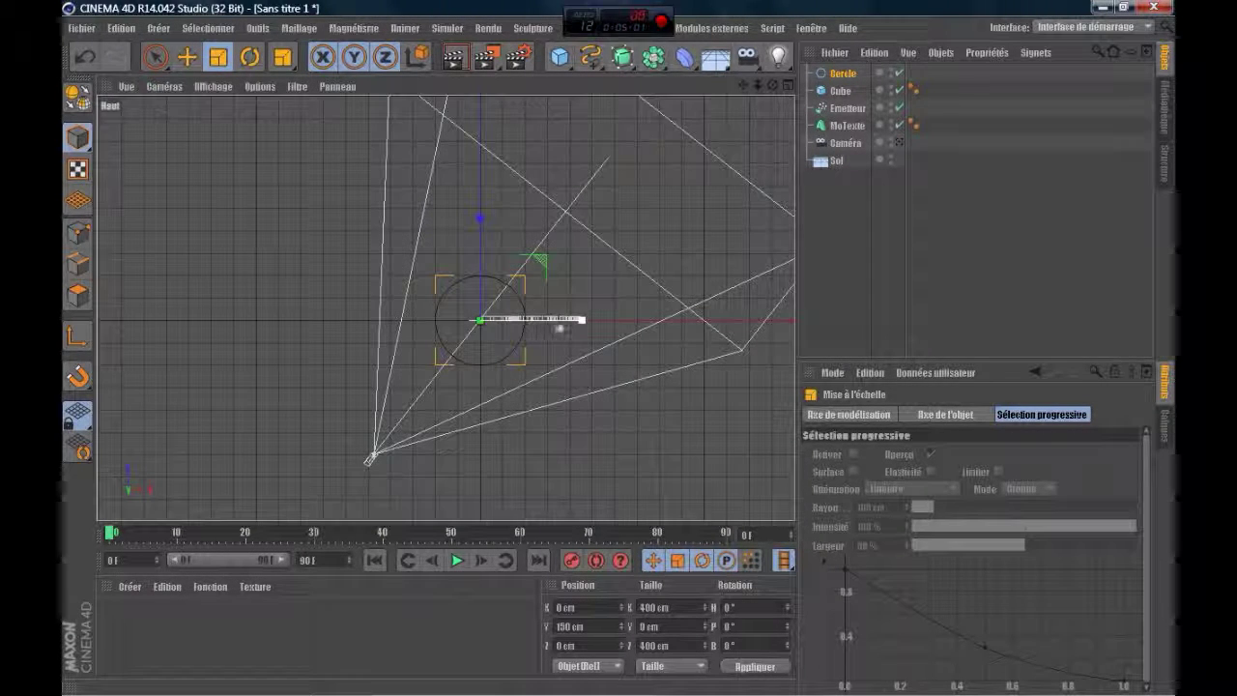
drag(581, 319, 715, 340)
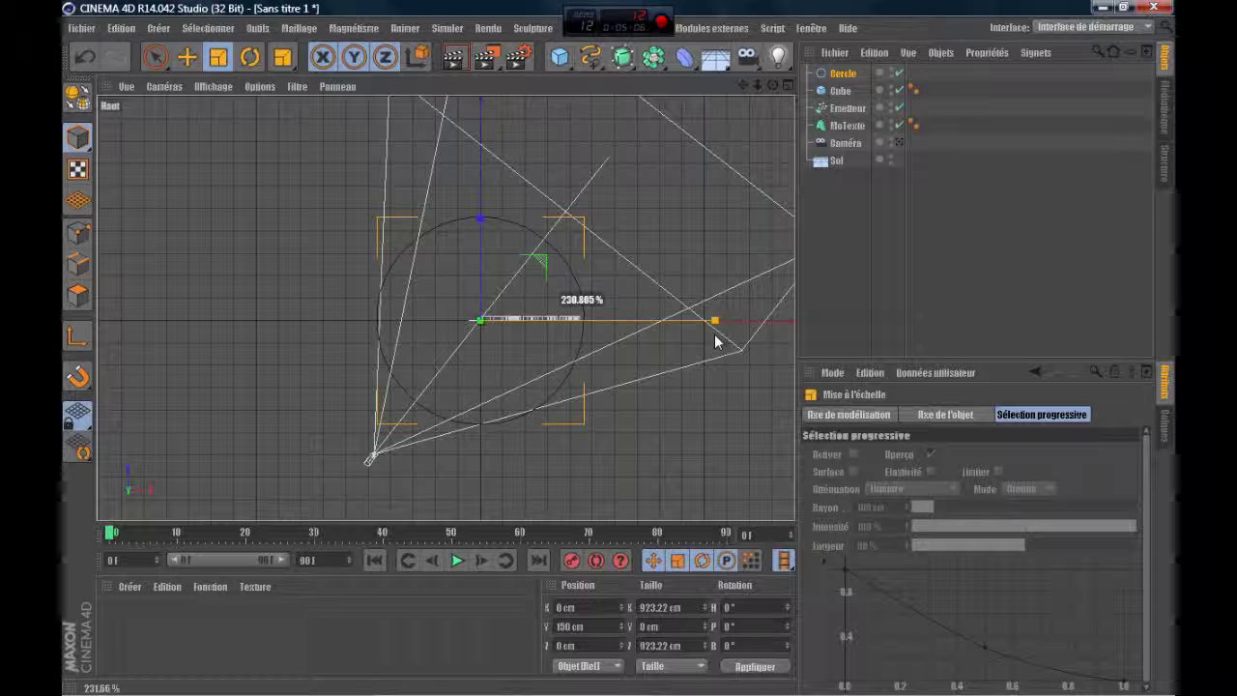
drag(715, 340, 760, 342)
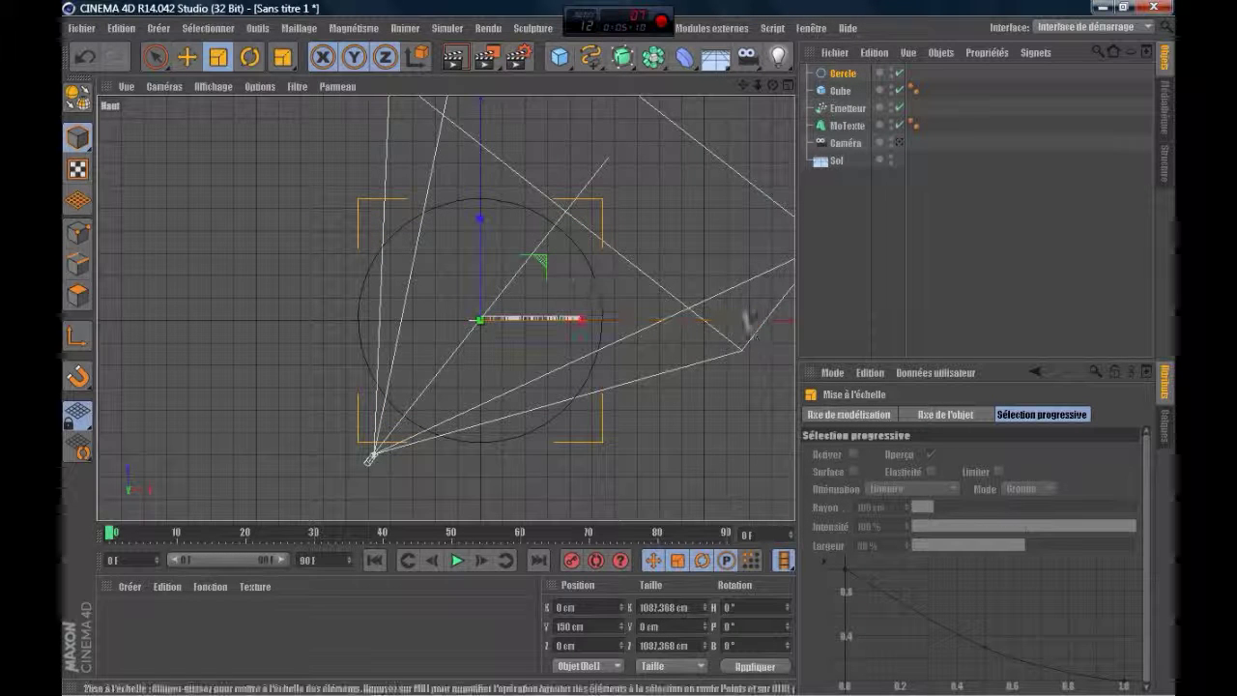
click(787, 86)
click(440, 87)
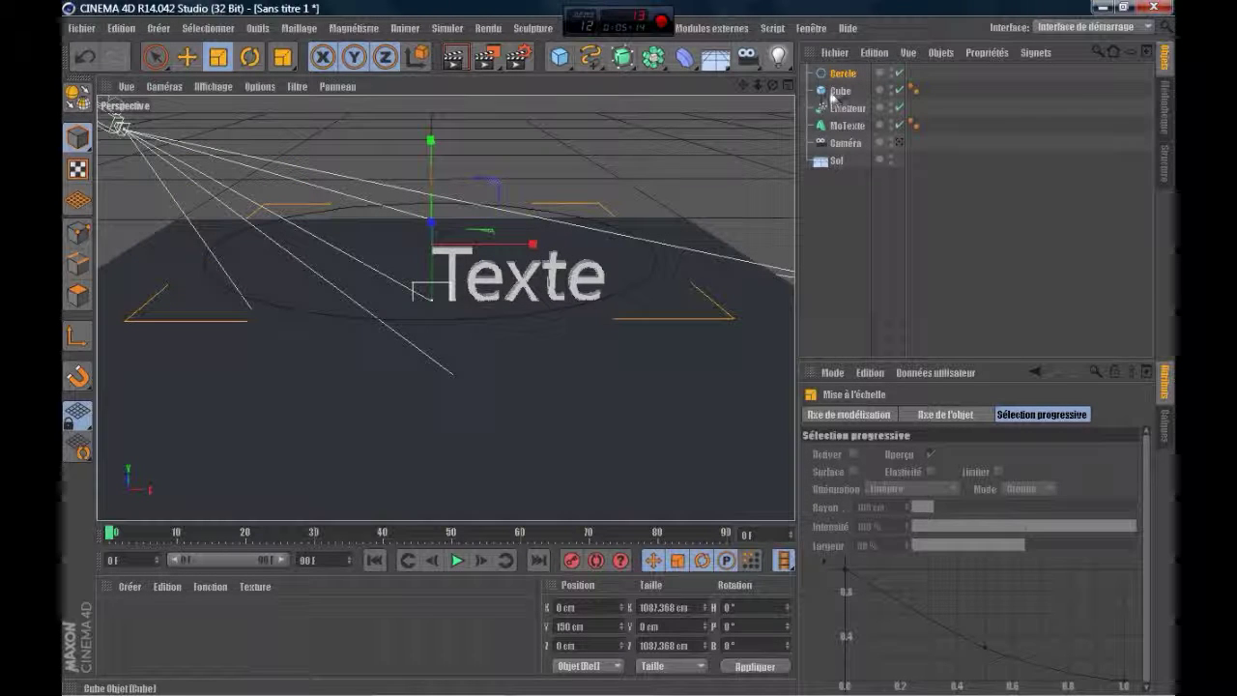
- Rotate the emitter to a pitch of 90° and preview its emission briefly, returning to frame 0
click(843, 108)
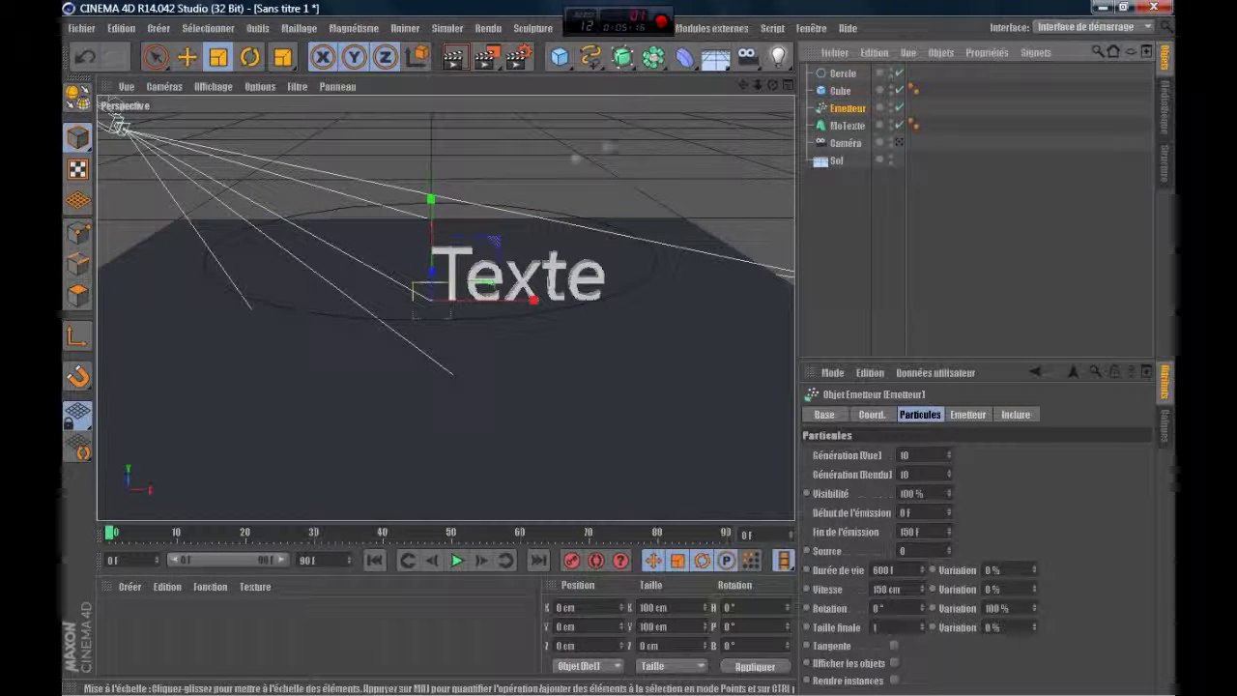
drag(773, 86, 870, 88)
click(190, 65)
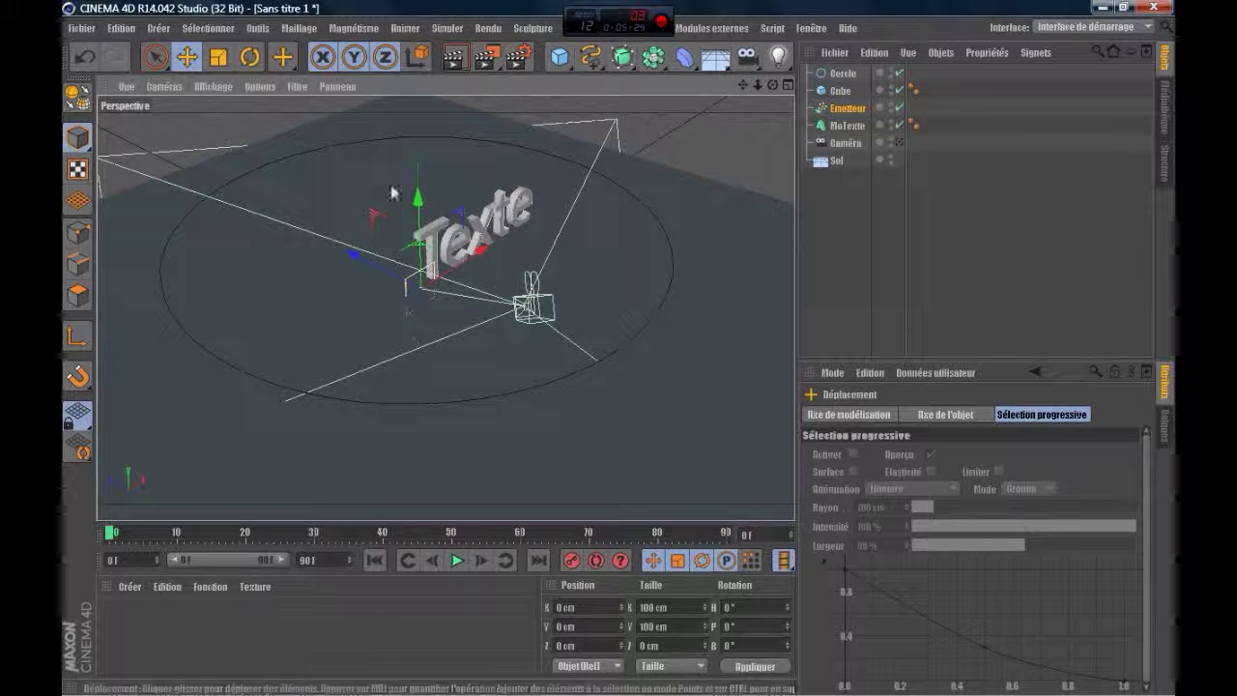
key(r)
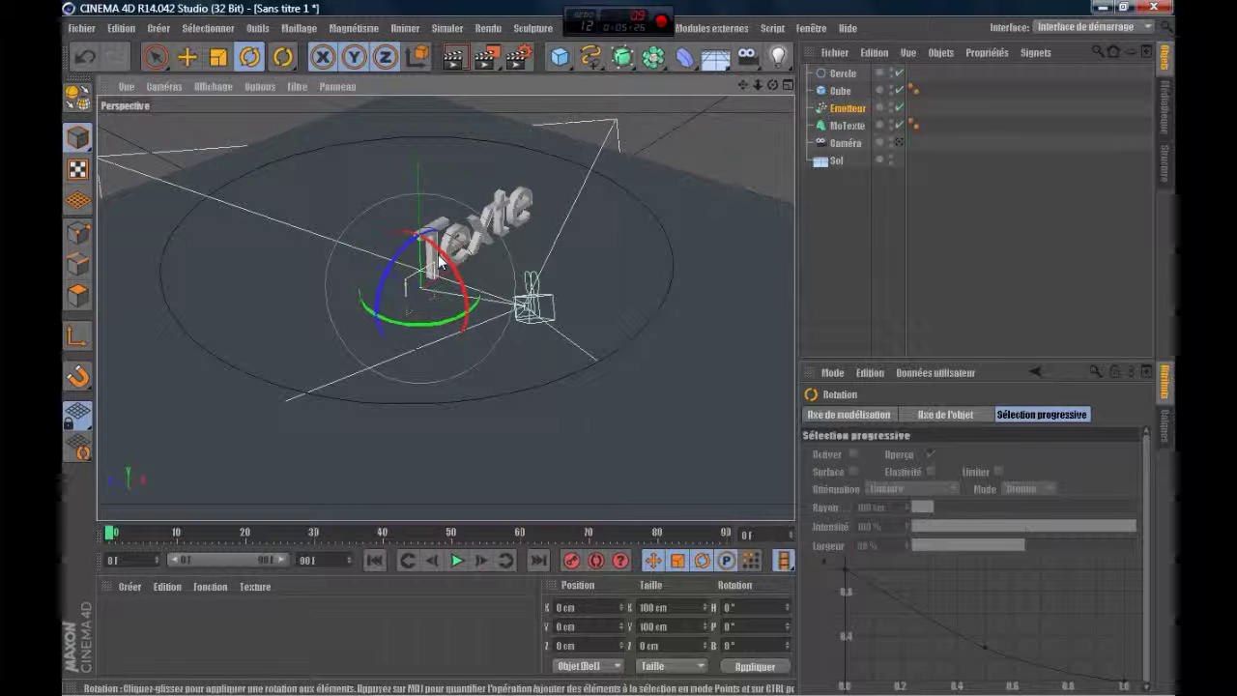
drag(440, 255, 469, 338)
click(186, 57)
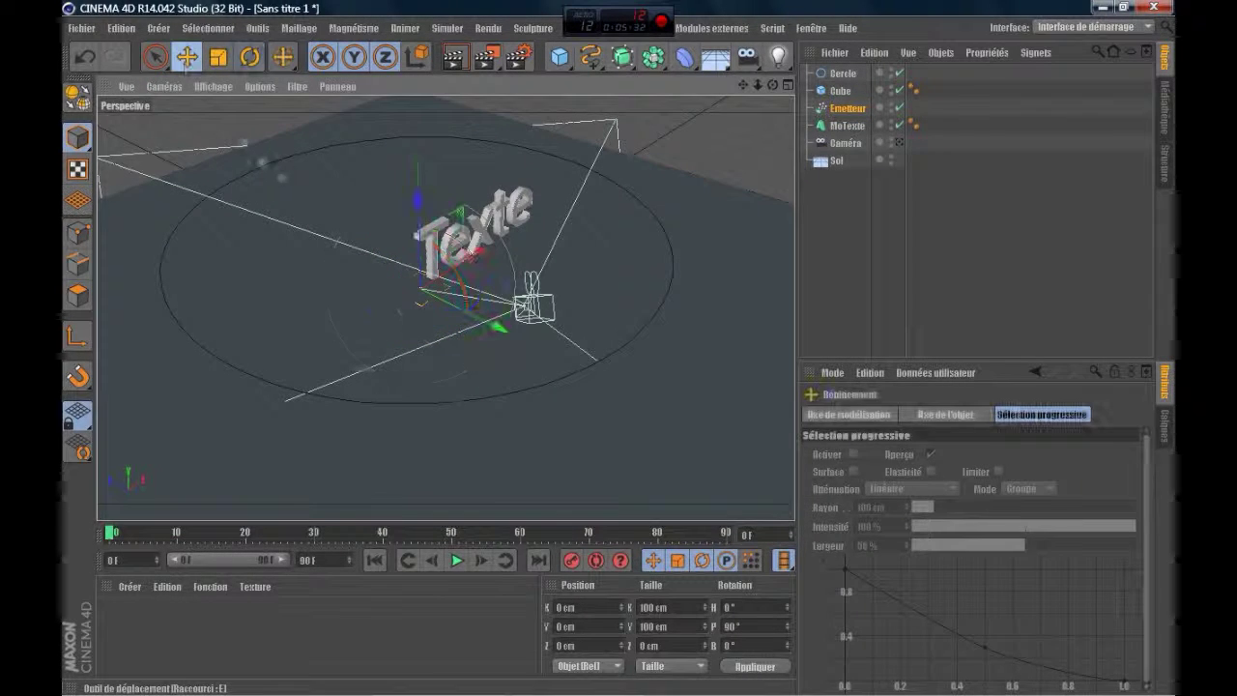
click(461, 565)
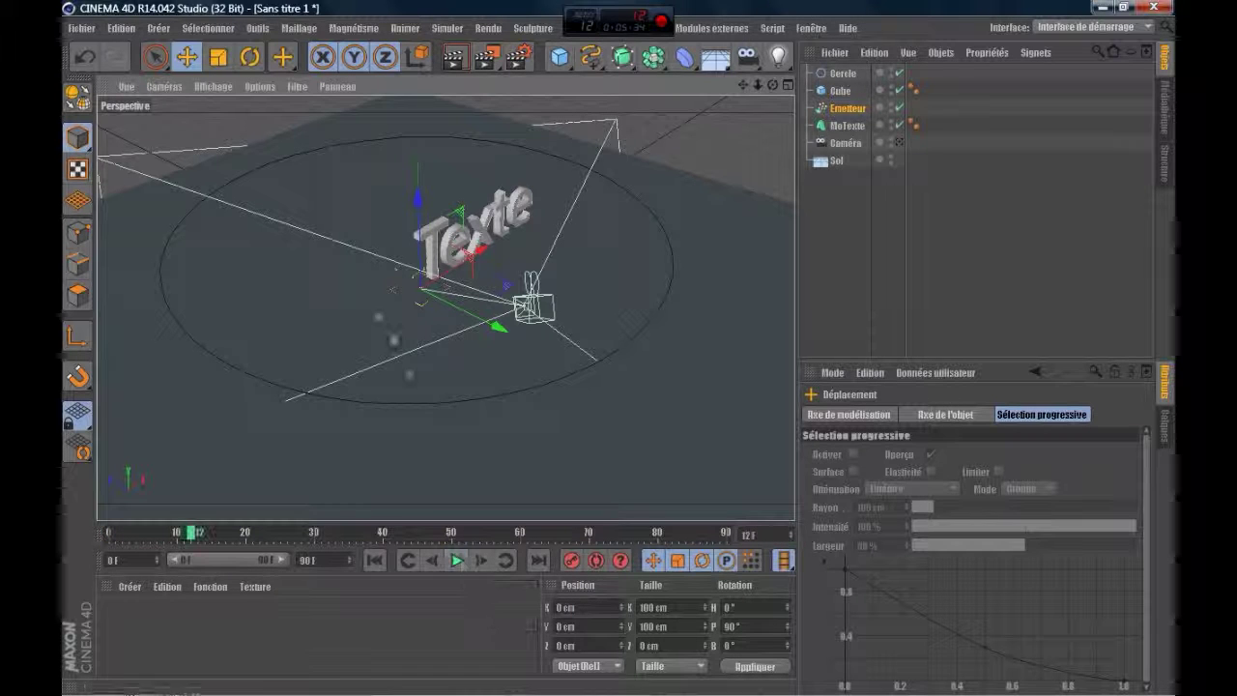
drag(193, 536, 109, 535)
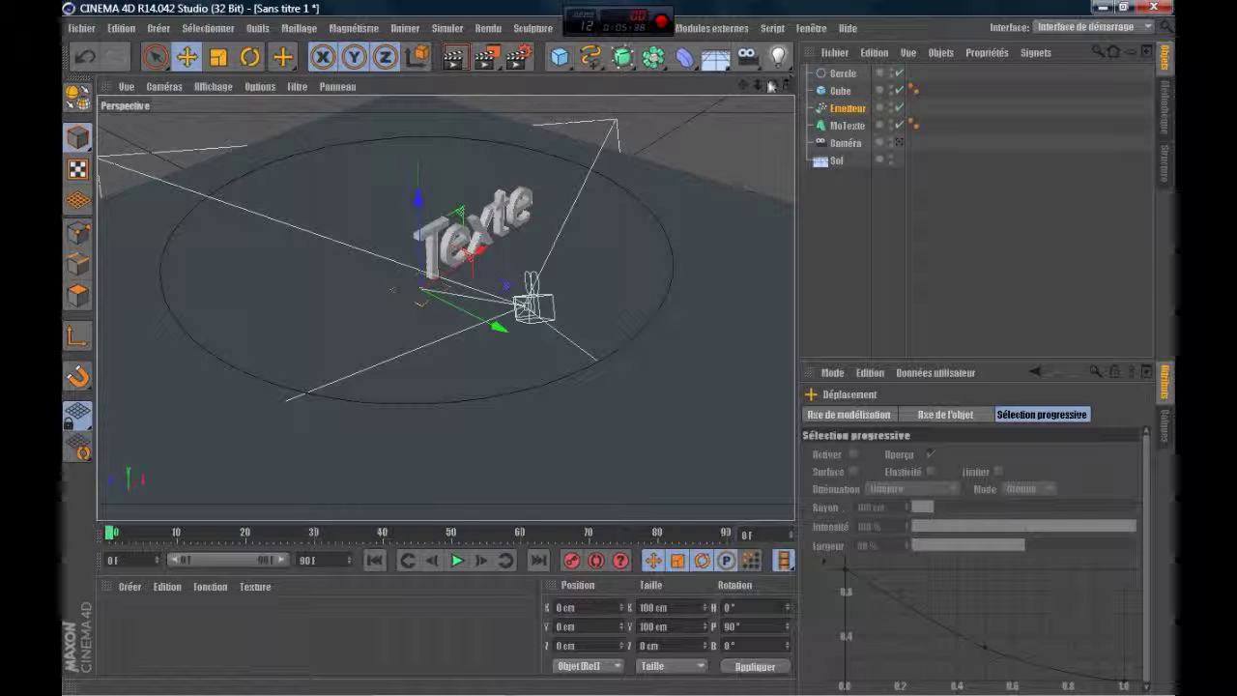
- Scale the emitter up to about 1985 cm in X and Y so it covers the area around the text
click(219, 58)
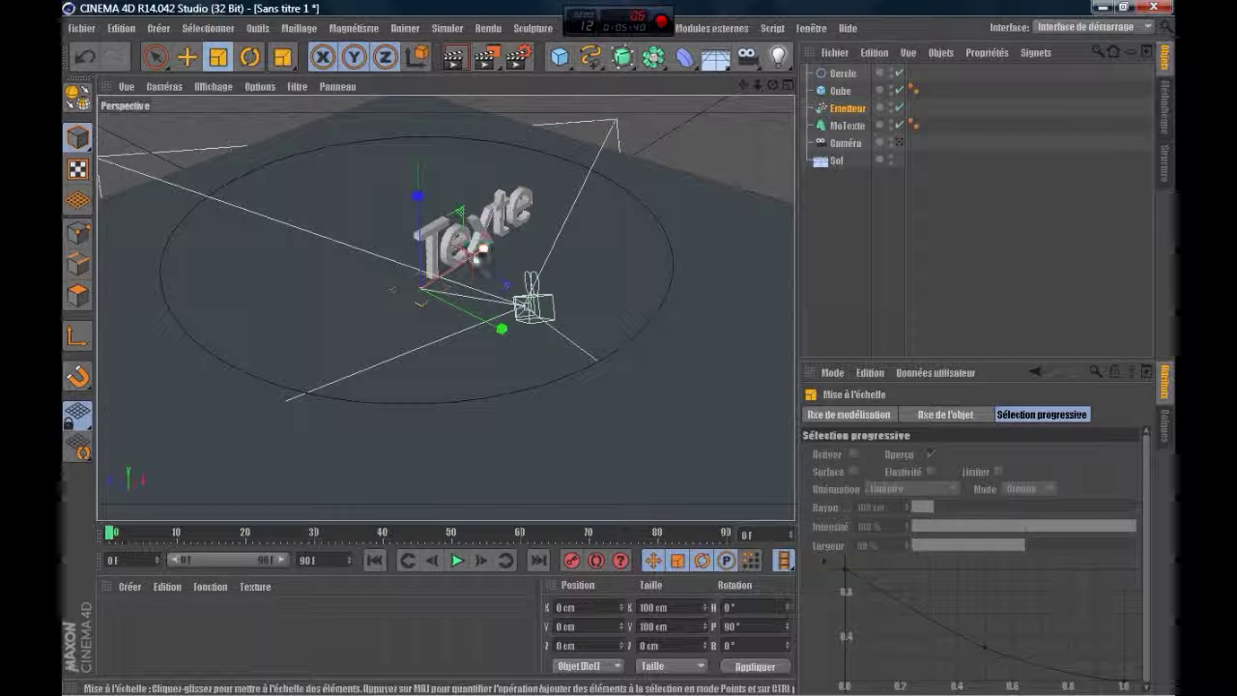
scroll(558, 317, down, 3)
scroll(549, 333, down, 5)
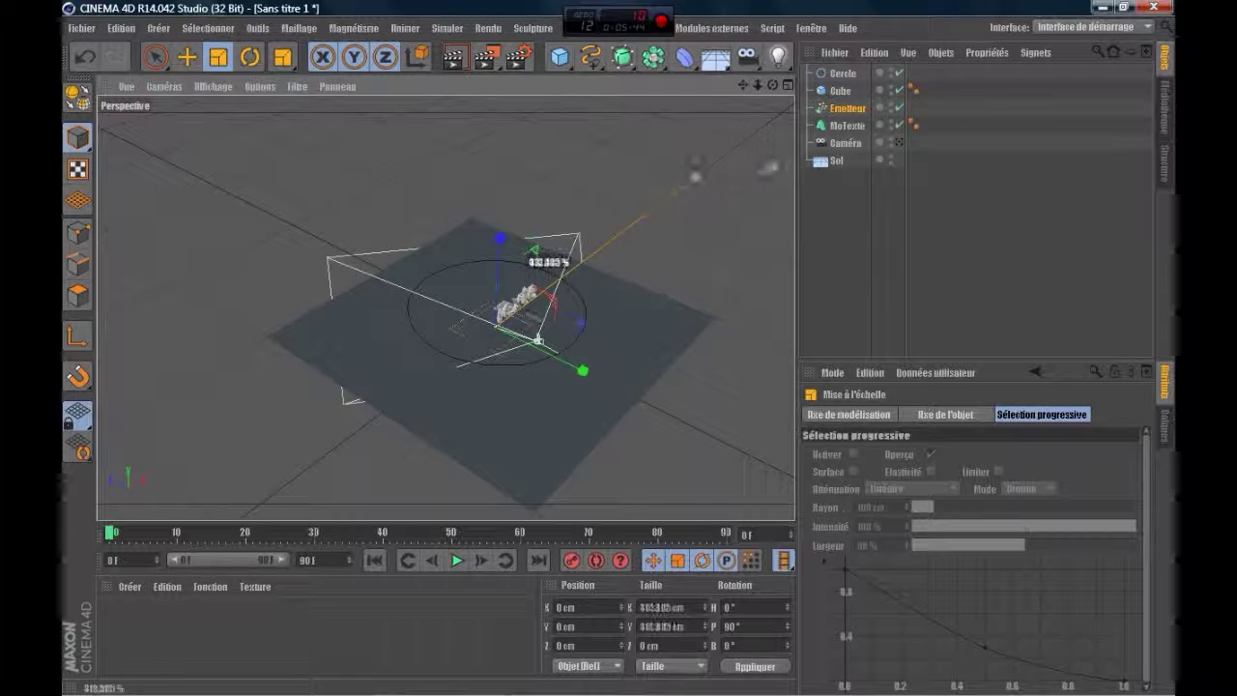
drag(547, 262, 548, 262)
scroll(401, 471, up, 3)
scroll(577, 237, up, 3)
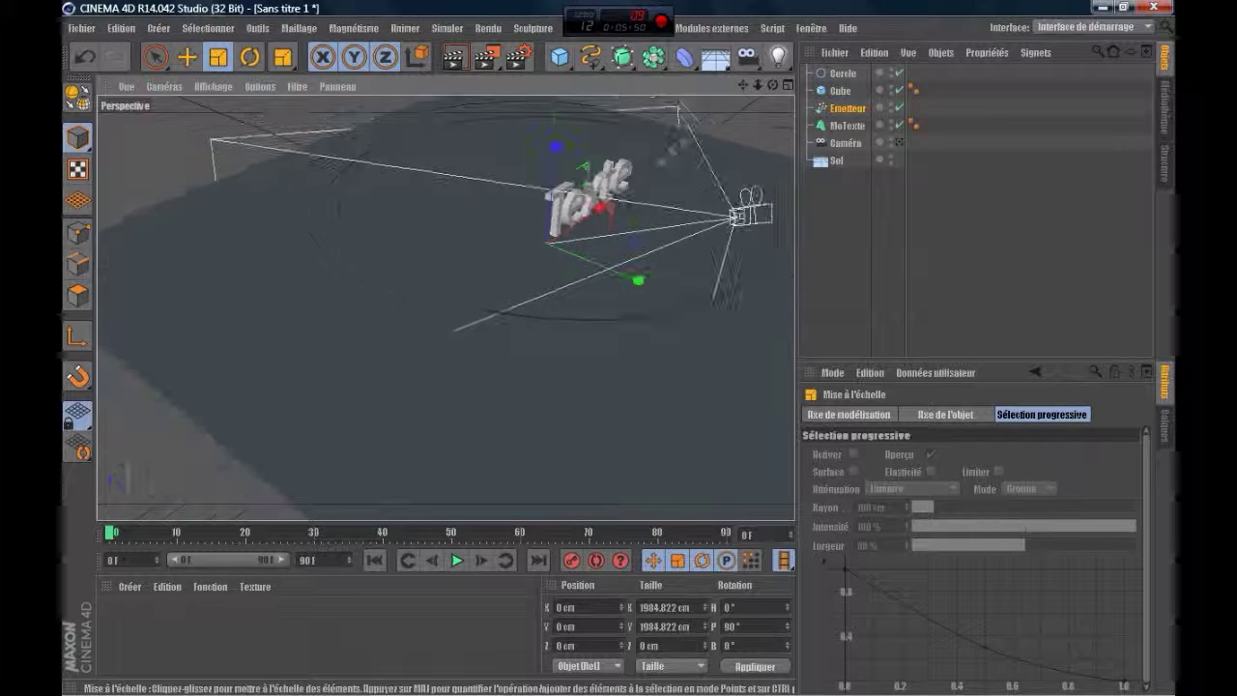
- Examine how the circle surrounds the text, viewing the scene from several perspective angles and from the top
drag(743, 85, 568, 140)
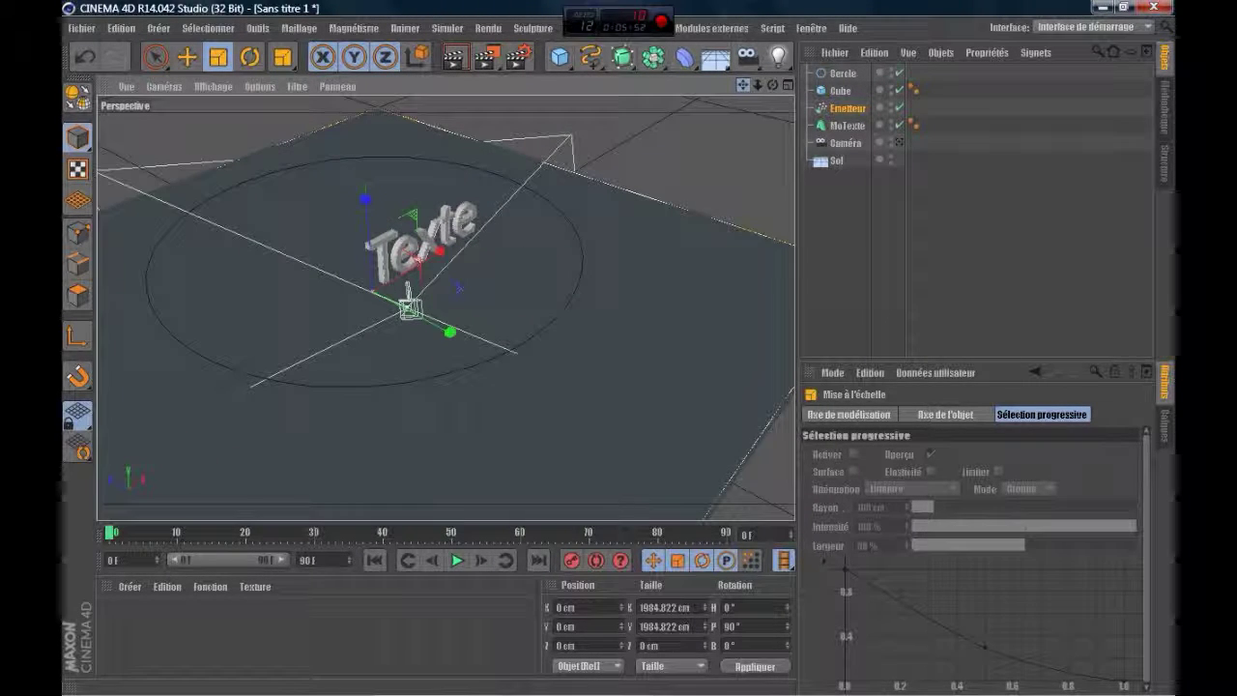
drag(773, 86, 619, 12)
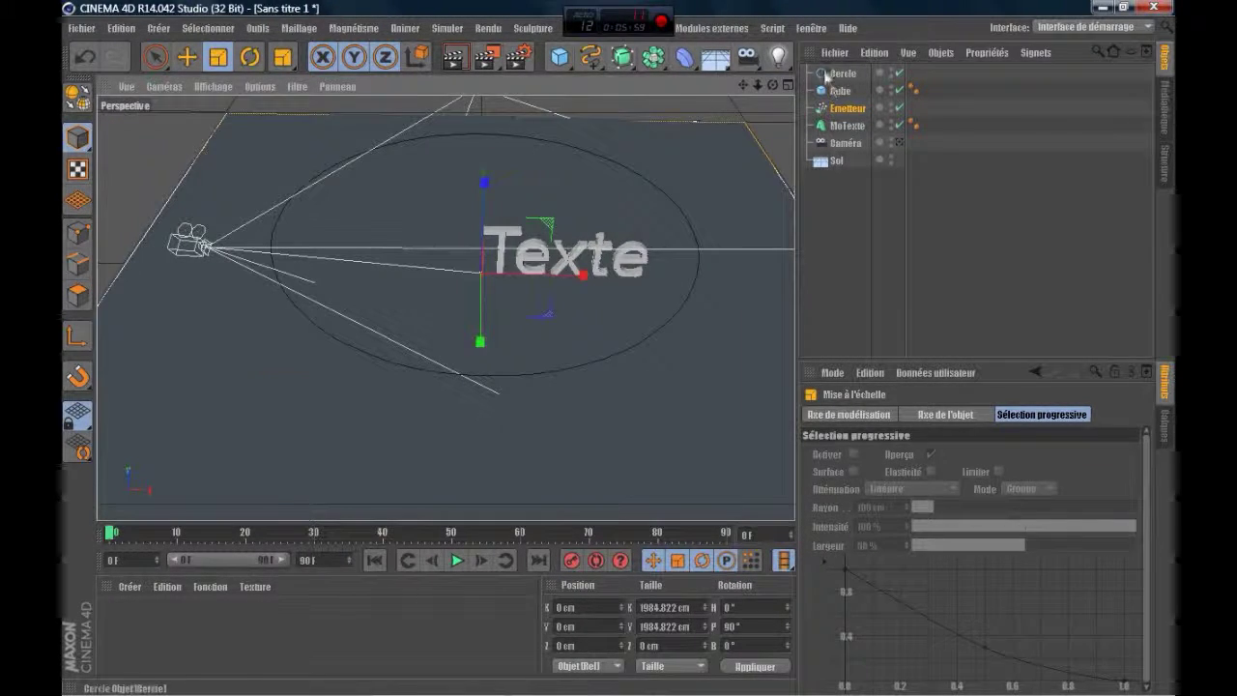
click(834, 75)
click(788, 85)
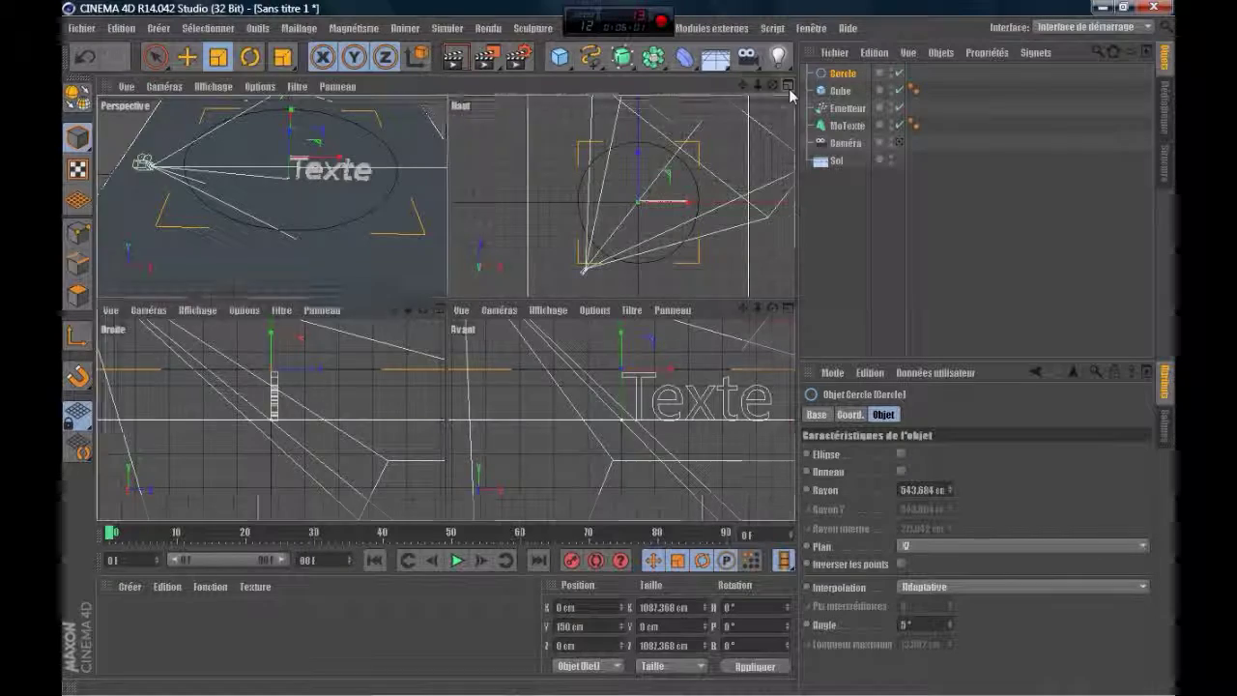
click(790, 90)
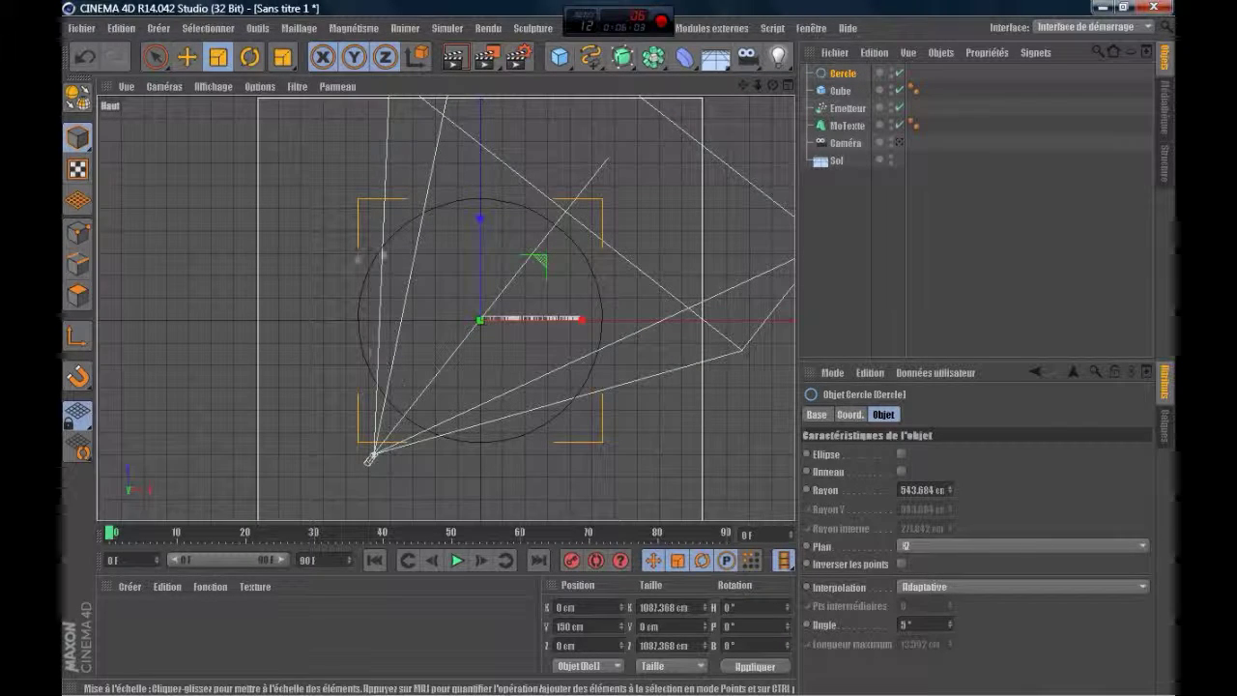
click(788, 86)
click(440, 86)
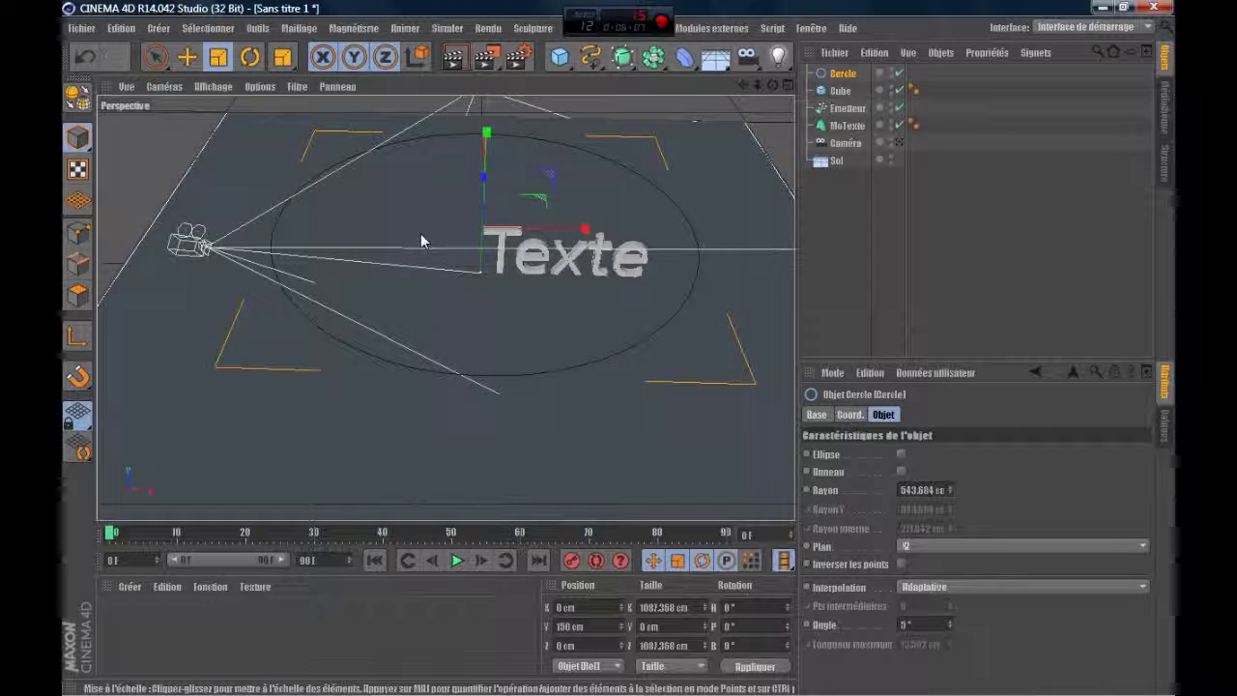
drag(772, 86, 772, 145)
scroll(671, 260, down, 6)
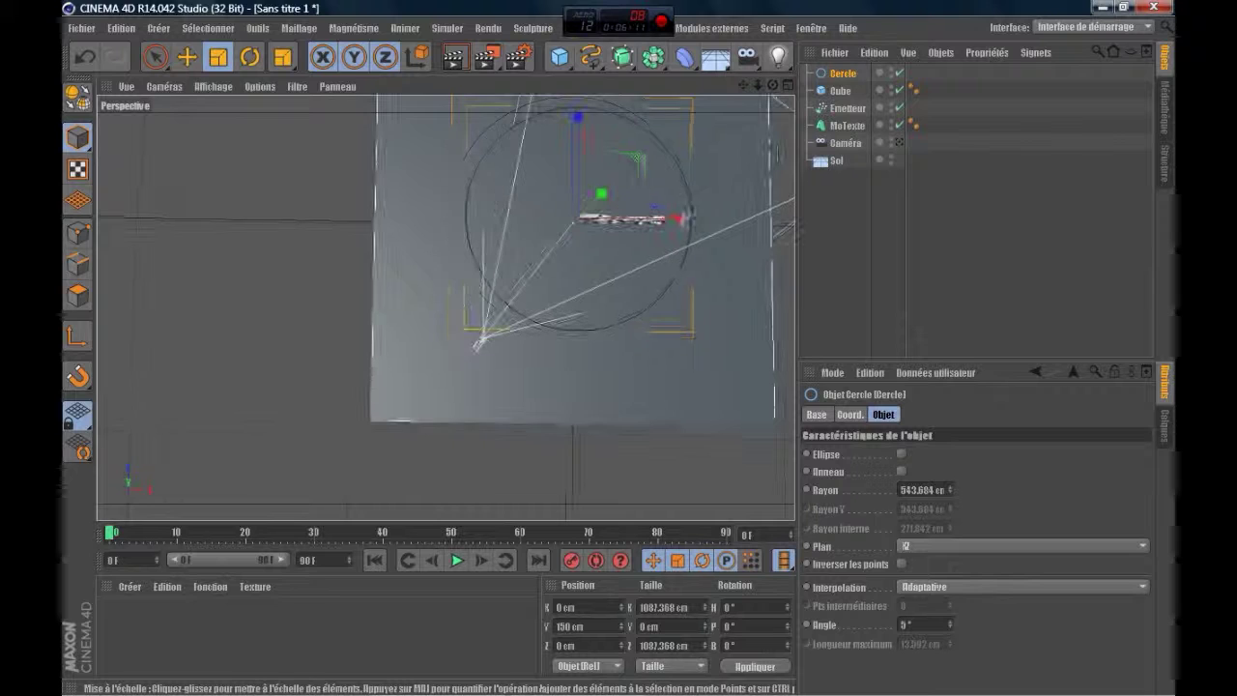
drag(775, 86, 781, 39)
scroll(701, 294, up, 5)
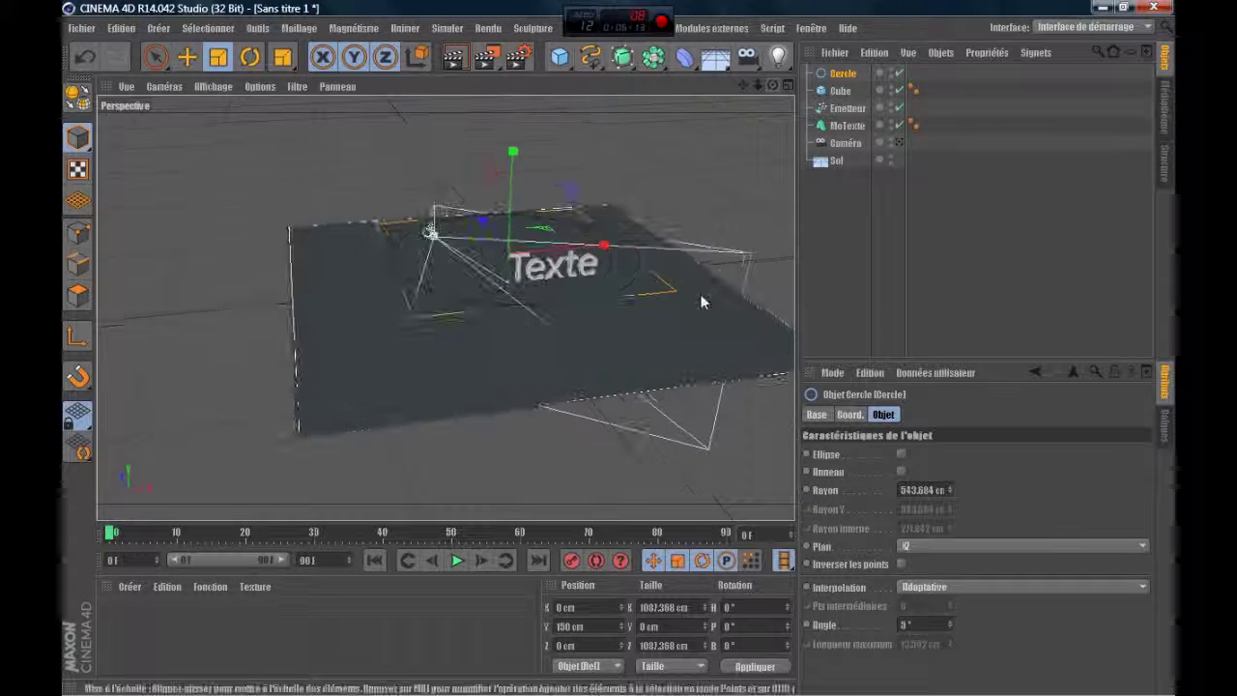
- Replace the content of the 3D text object with "BoulleMousse753"
click(848, 125)
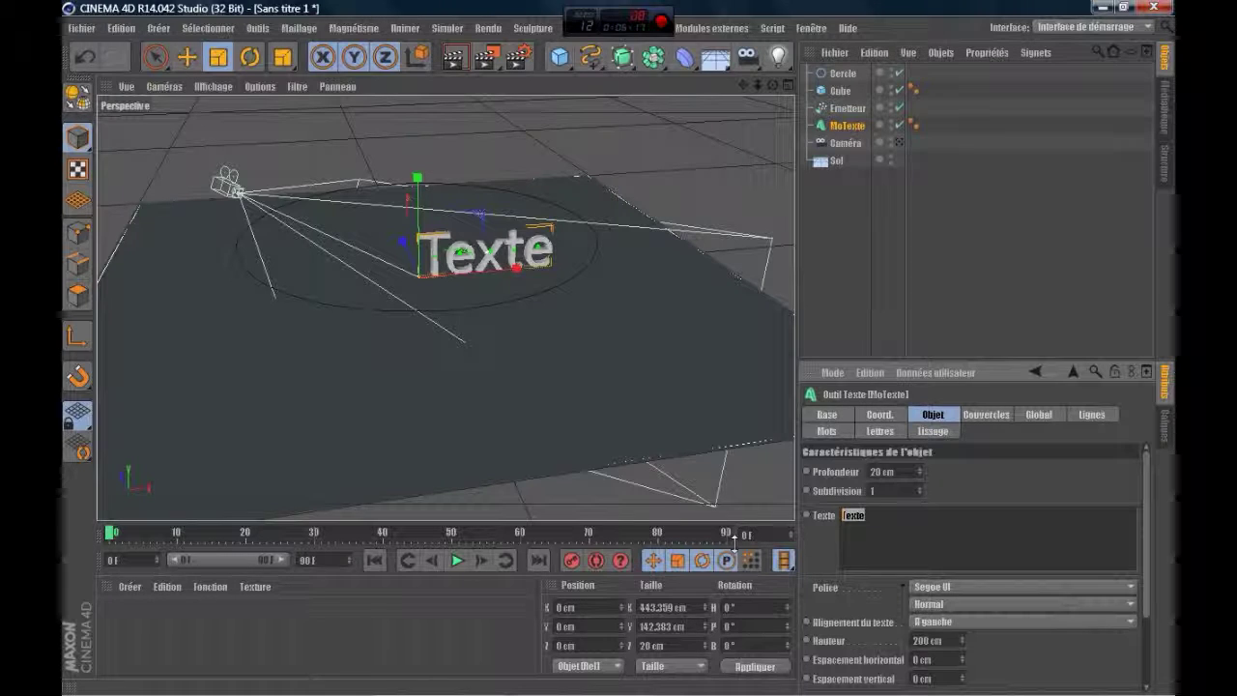
text(Bio)
key(BackSpace)
text(oulle)
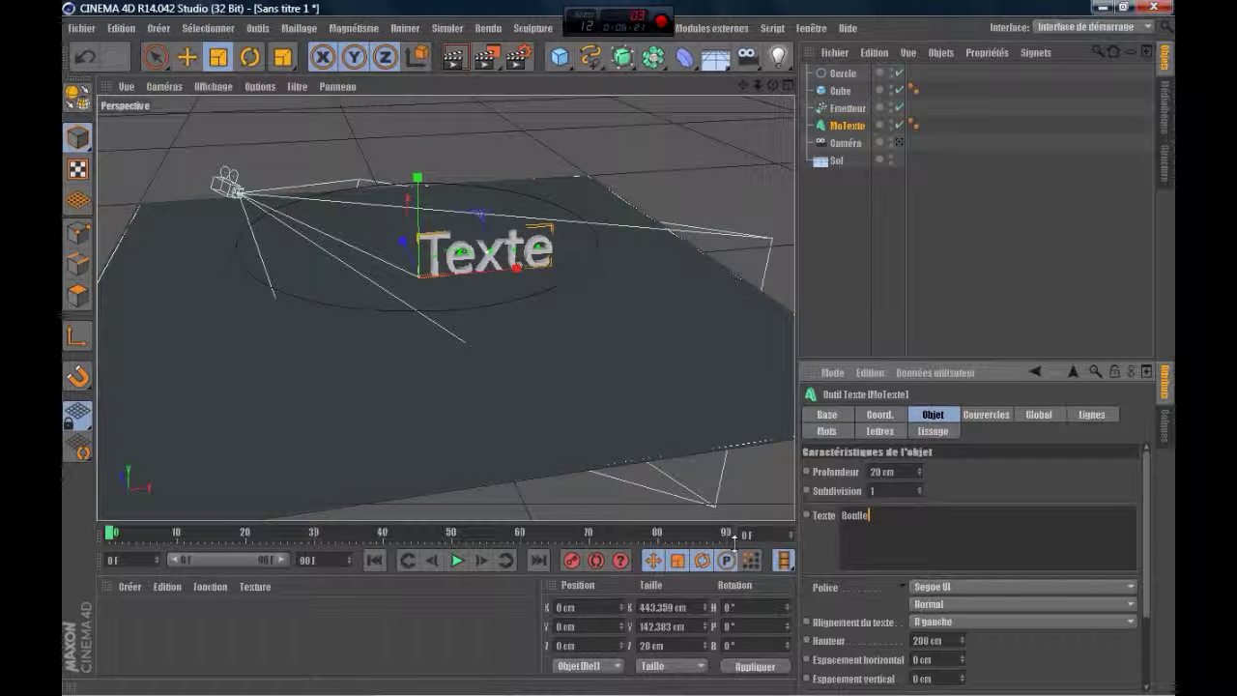
text(don)
text(s)
text(se753)
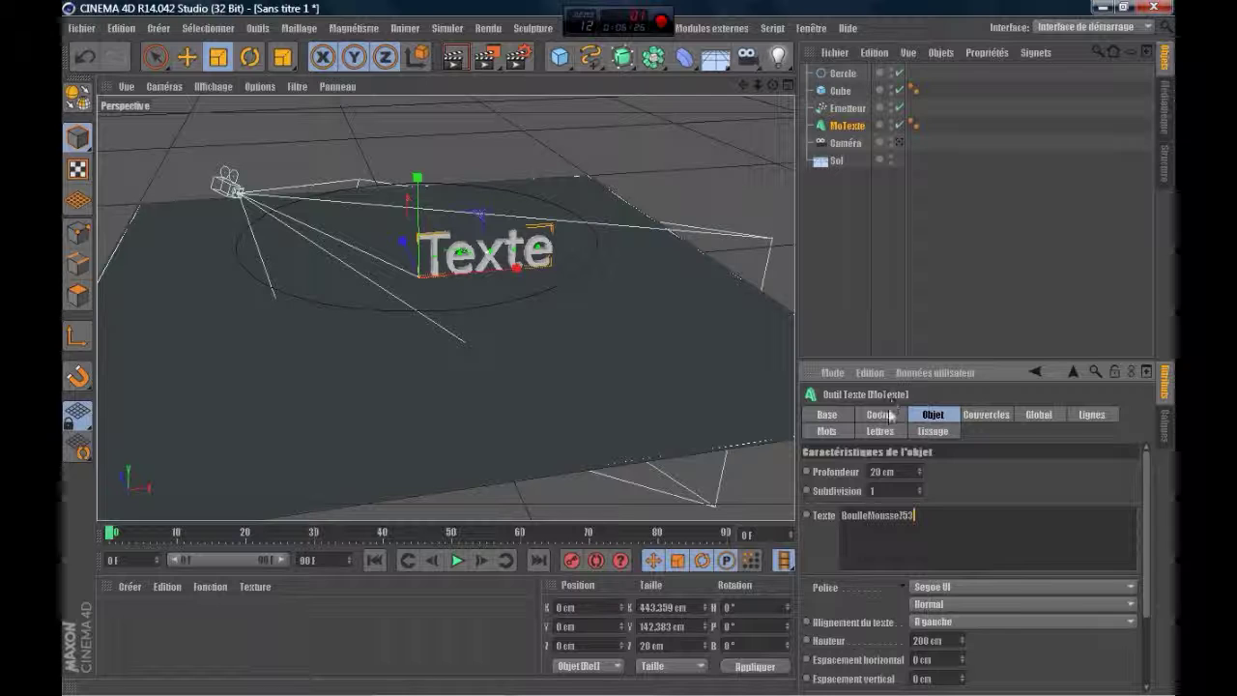
- Set the 3D text's depth to 40 cm and its subdivision to 10
drag(896, 472, 767, 479)
text(40)
key(Tab)
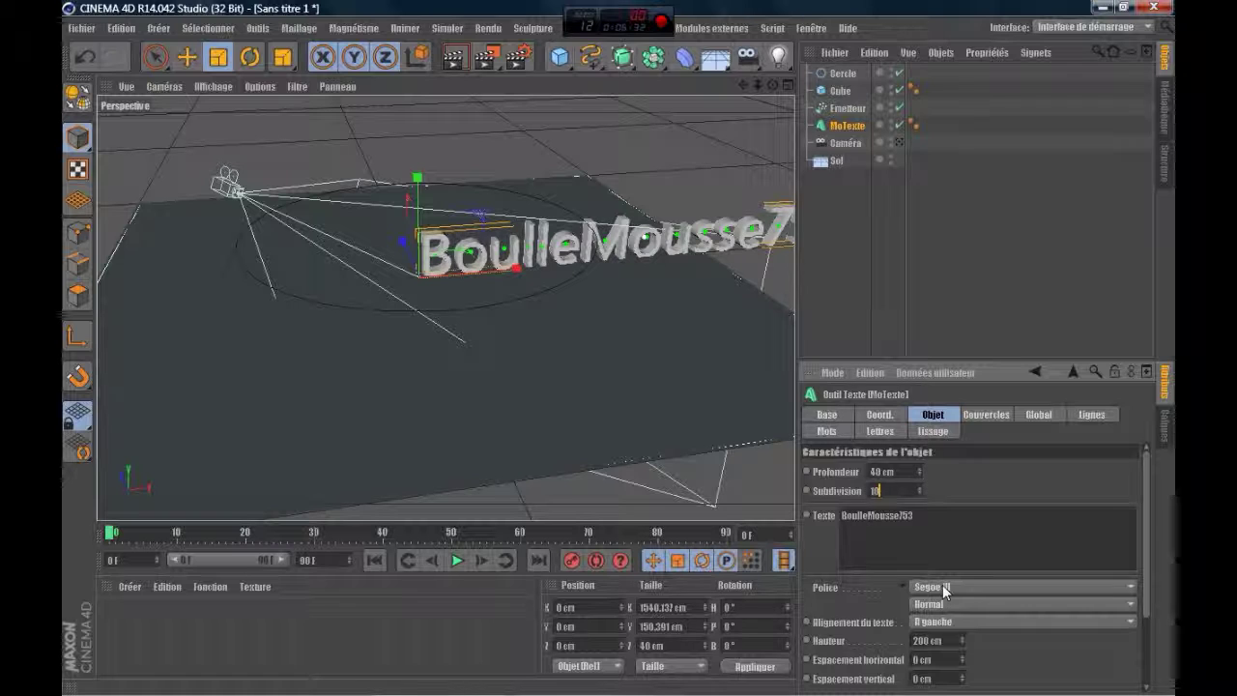
key(Return)
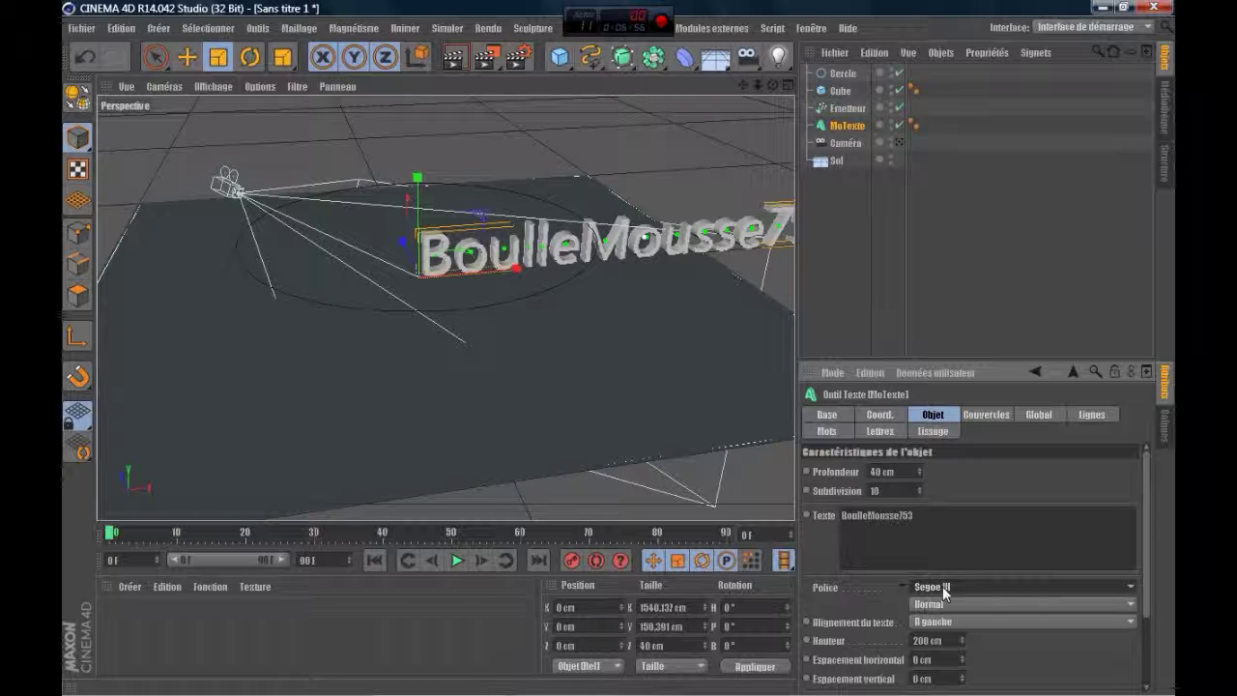
- Change the font of the 3D text to Starcraft
click(943, 586)
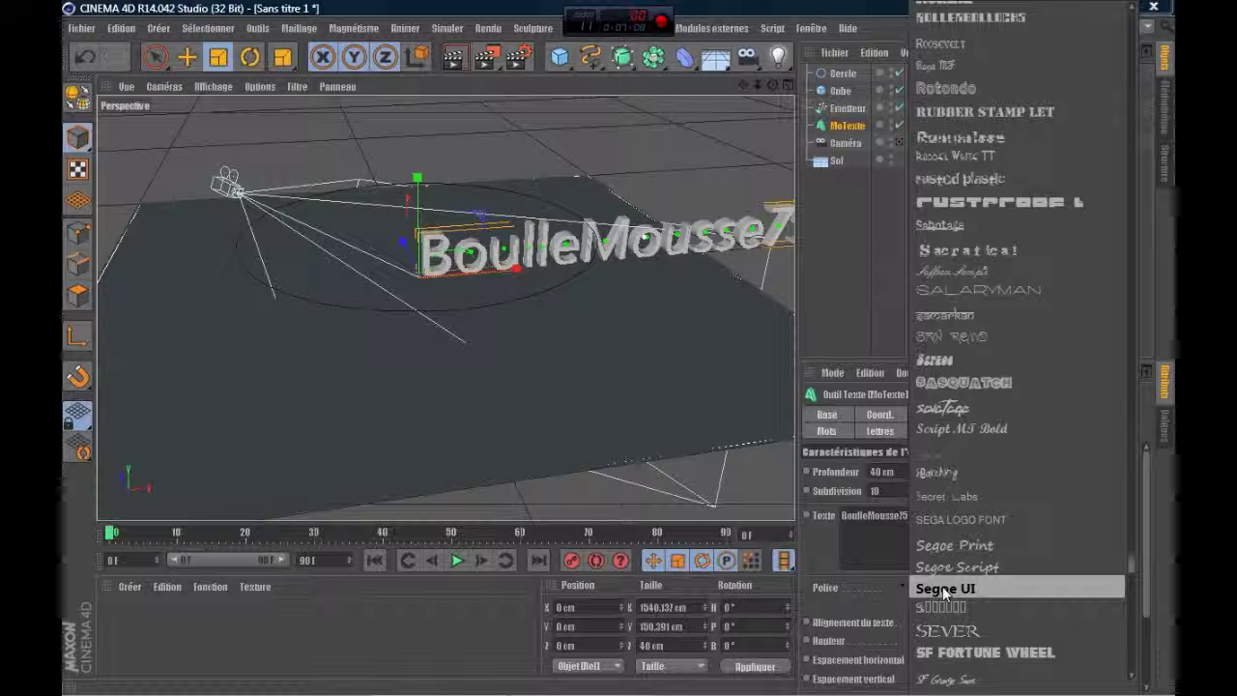
scroll(945, 593, down, 5)
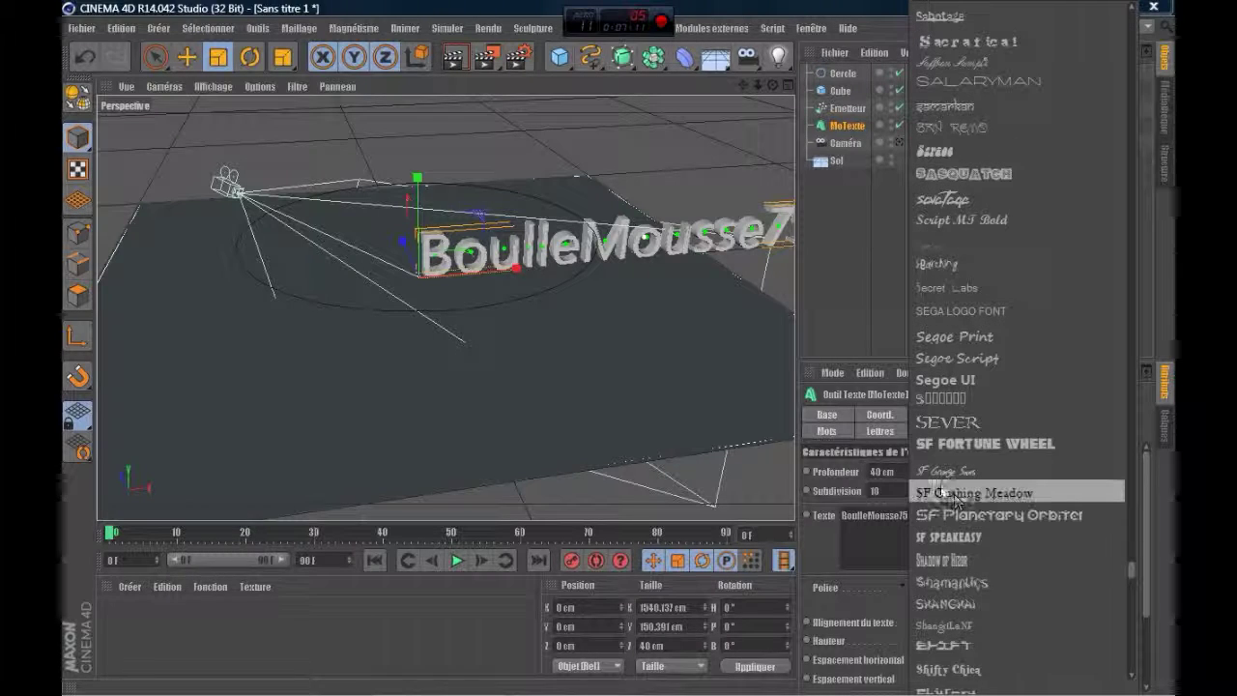
scroll(960, 487, down, 3)
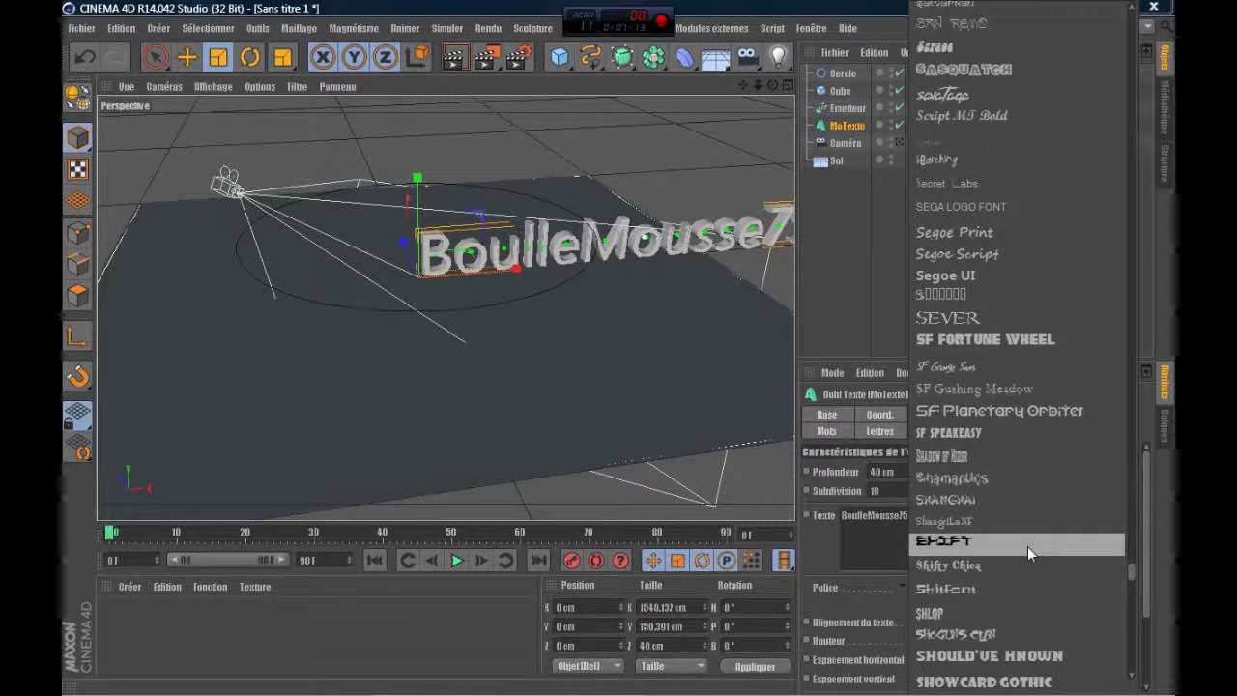
scroll(1036, 596, down, 7)
scroll(1045, 592, down, 8)
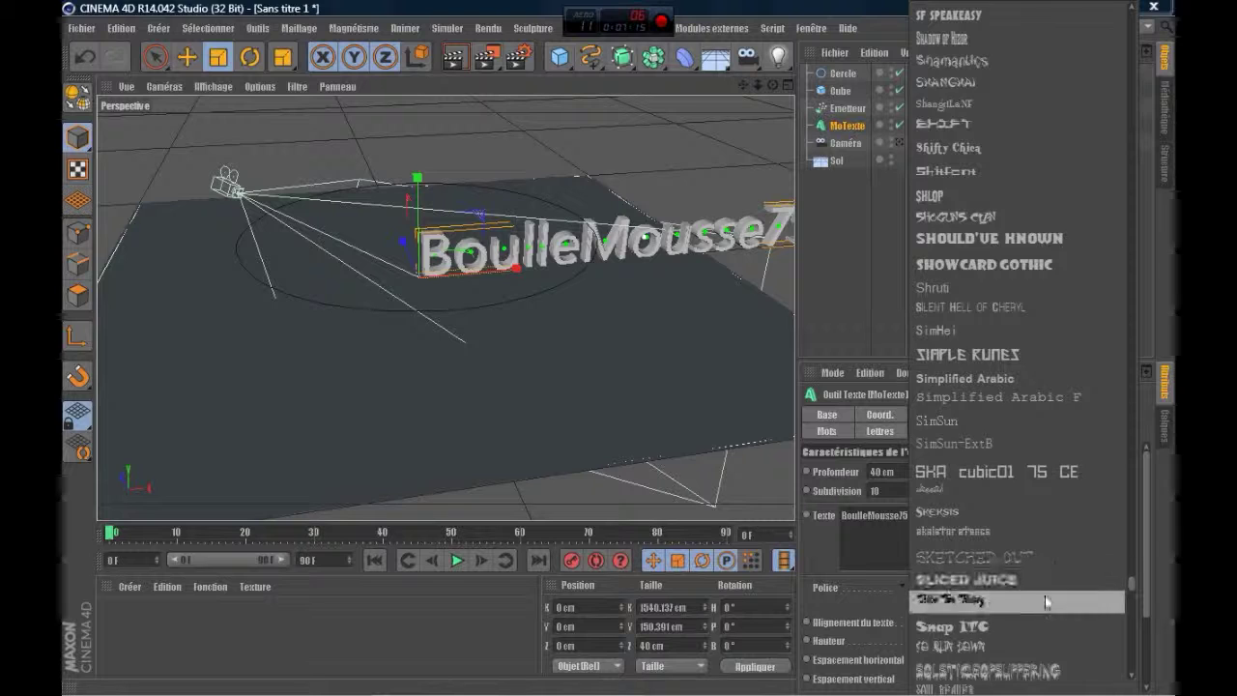
scroll(1026, 557, down, 2)
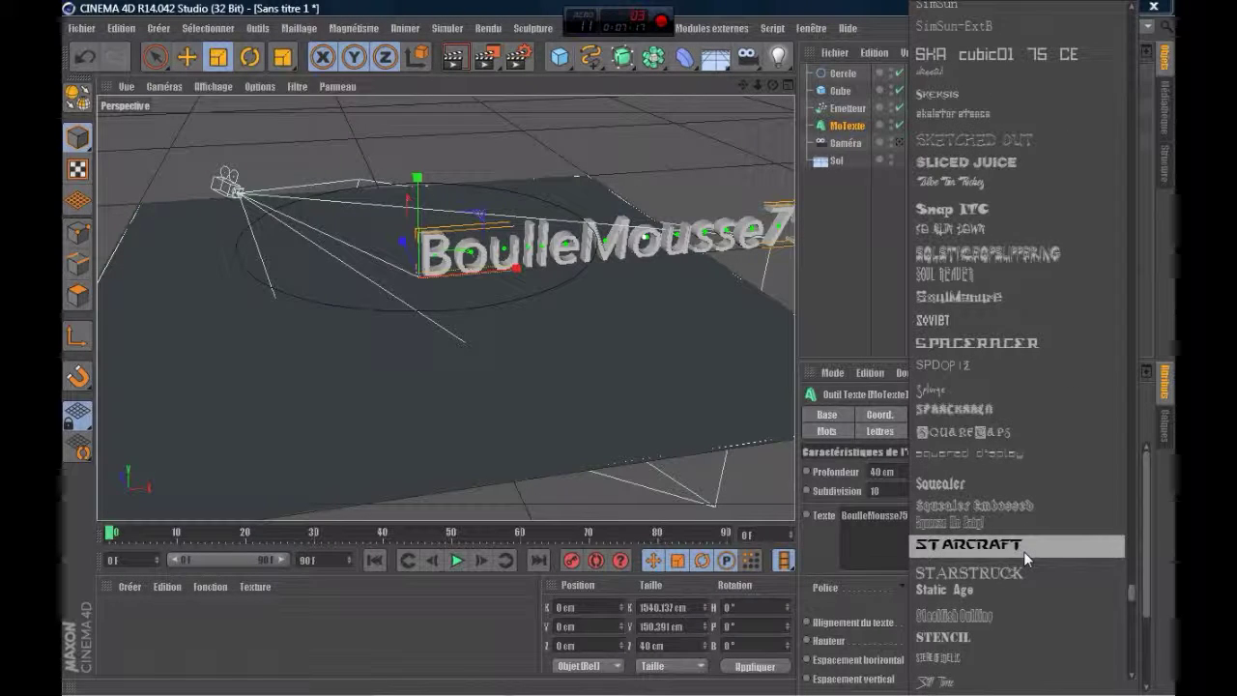
click(1024, 551)
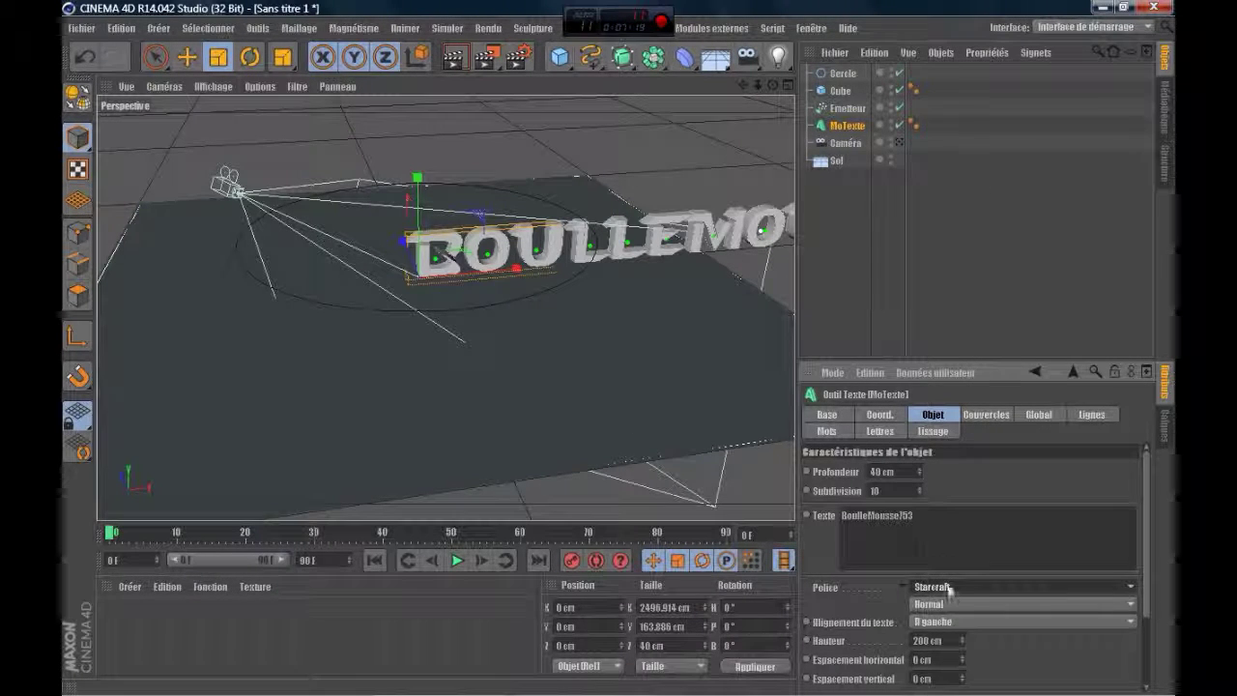
- Set the text height to 100 cm and its alignment to centred (Centré)
click(932, 641)
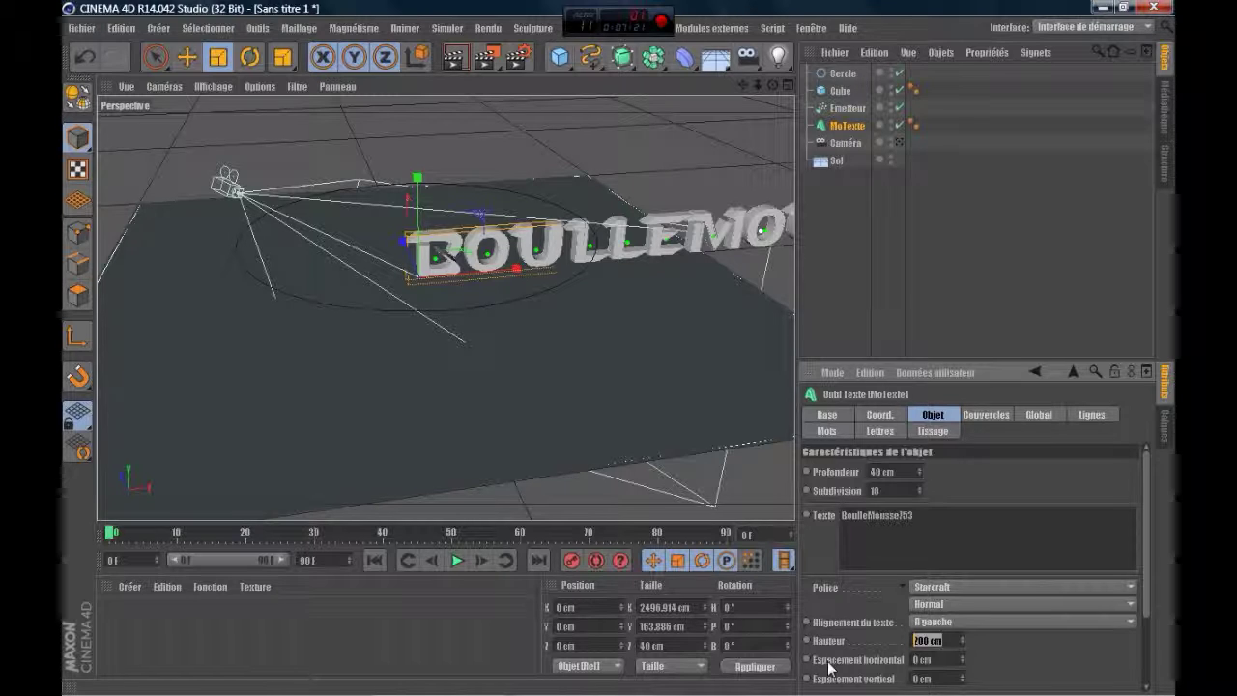
text(100)
key(Return)
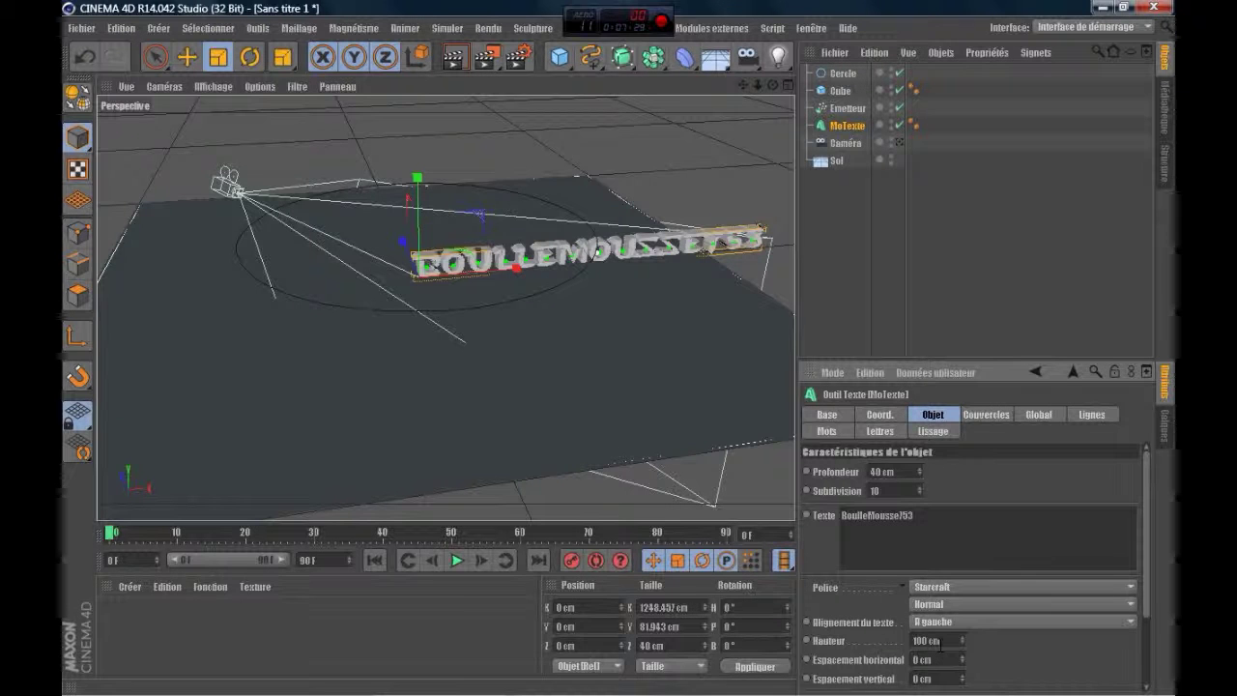
click(961, 621)
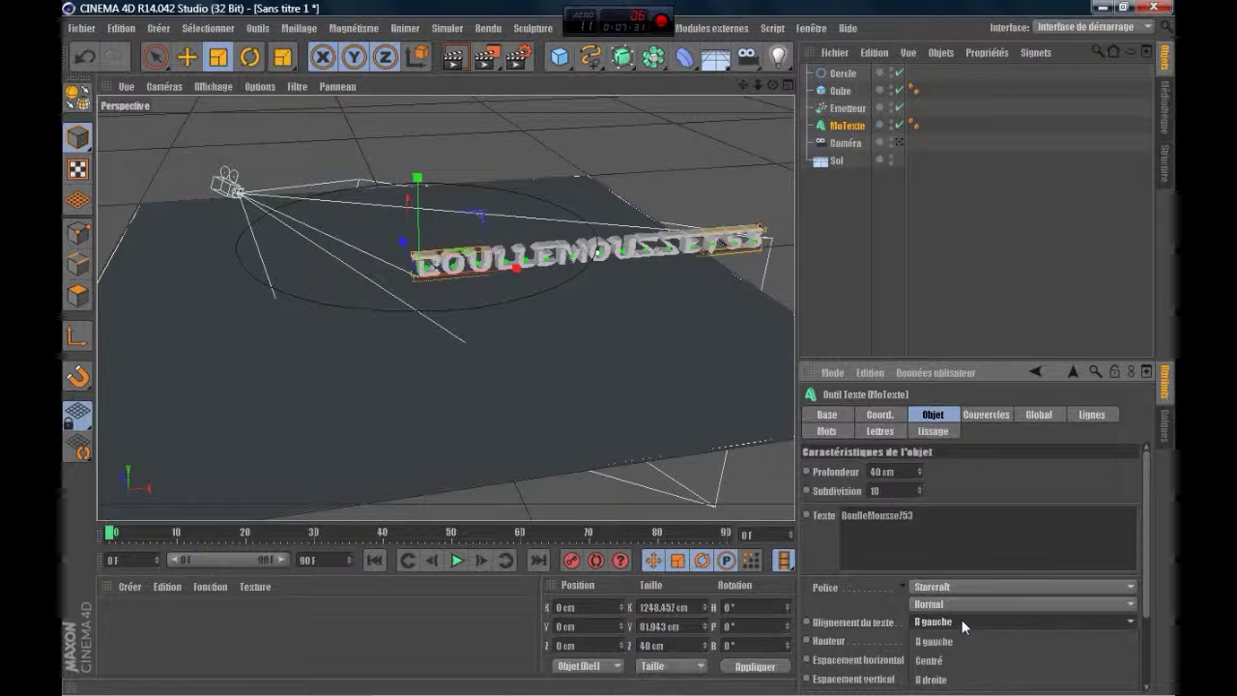
click(970, 661)
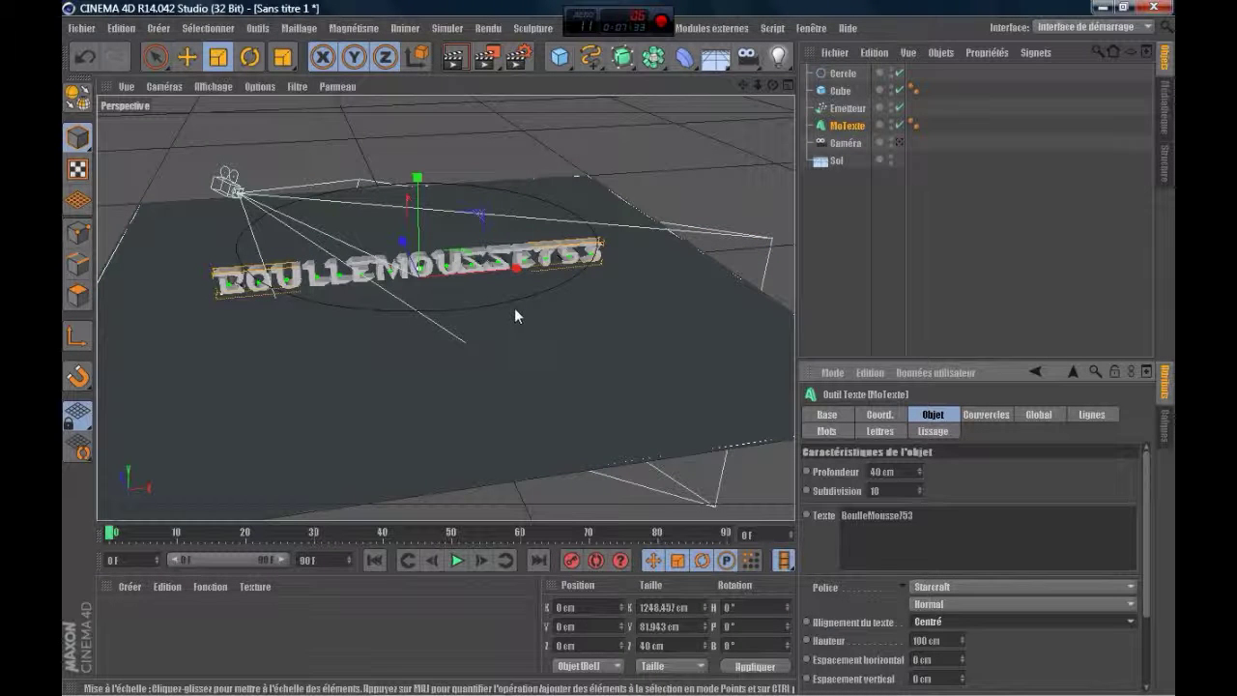
- Scale the circle up uniformly in the top view to about 2084 cm across, so it encloses the wider text
click(842, 74)
click(788, 86)
click(788, 86)
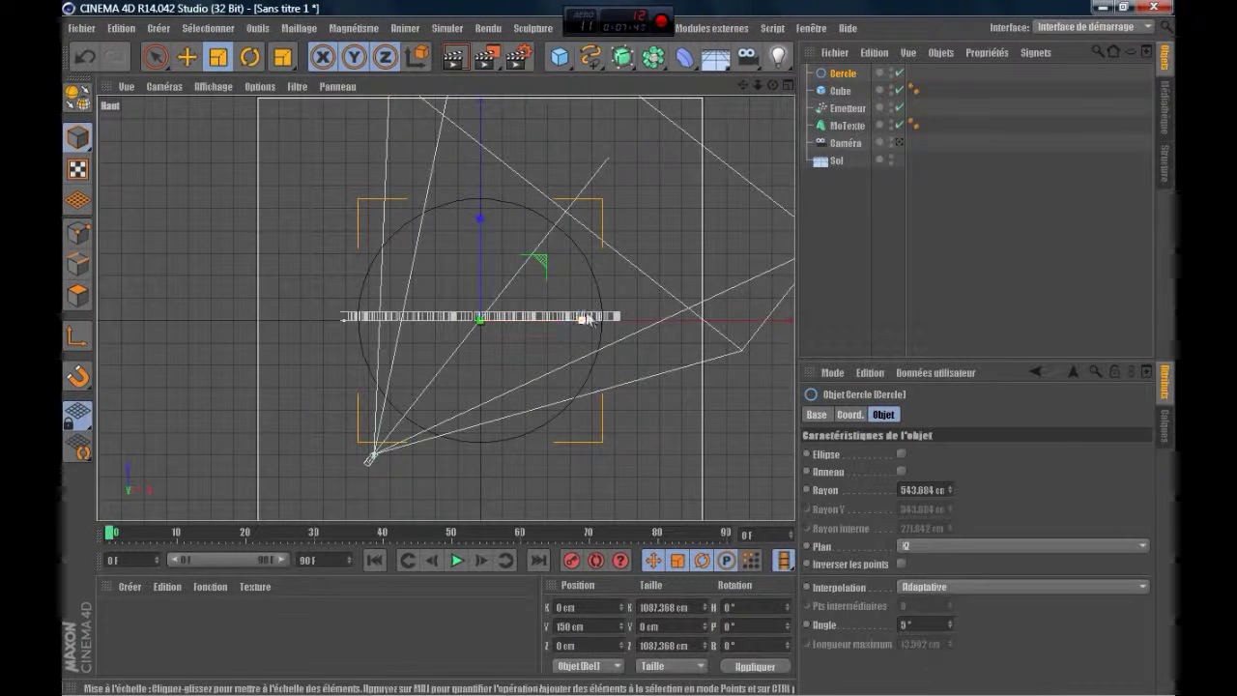
drag(583, 320, 675, 325)
click(788, 85)
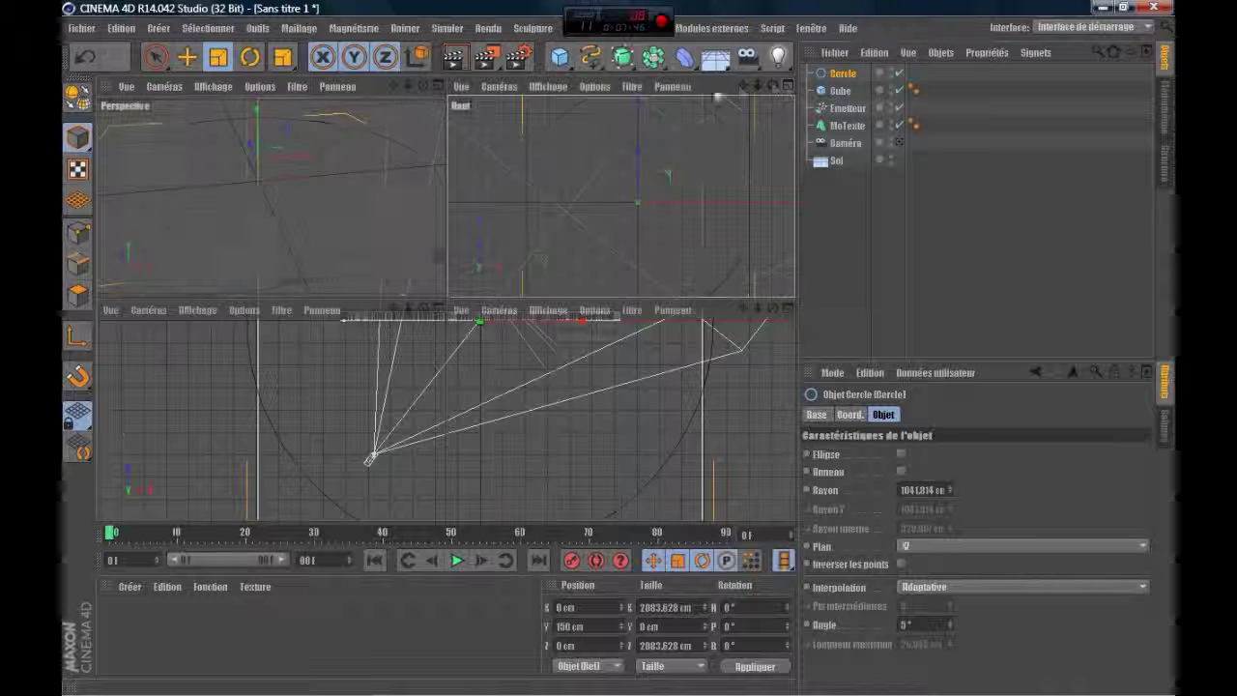
click(439, 84)
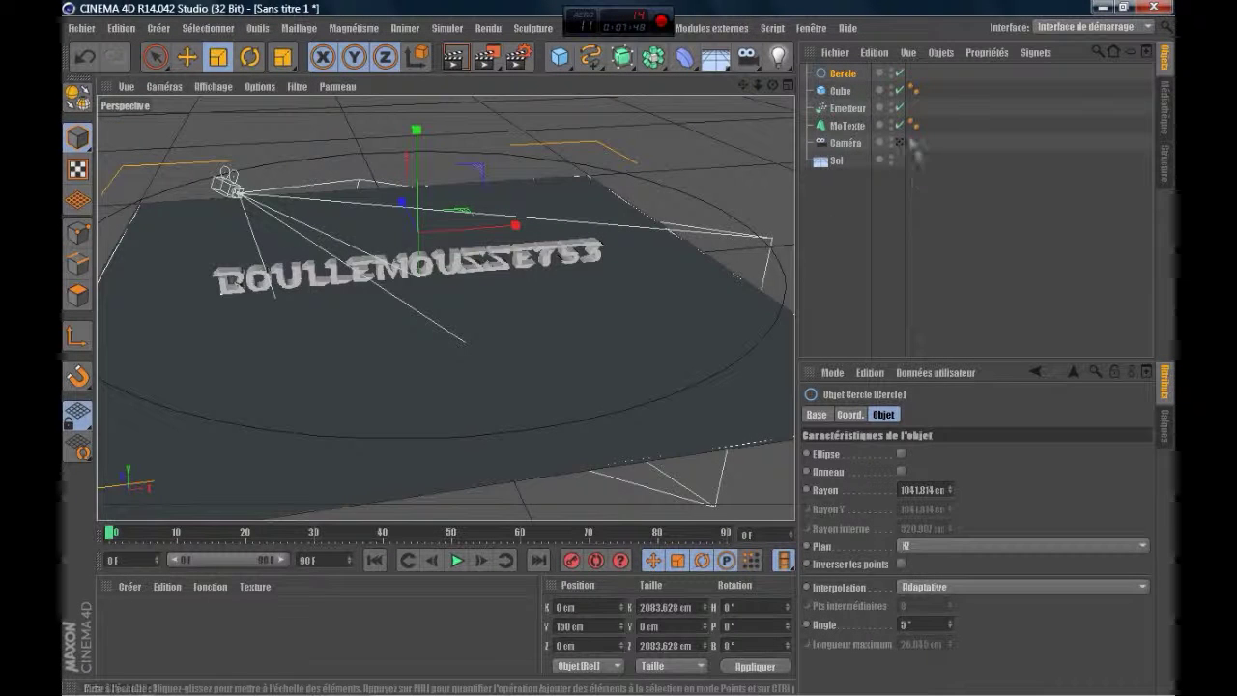
- Make the cube a child of the emitter in the object hierarchy
click(842, 92)
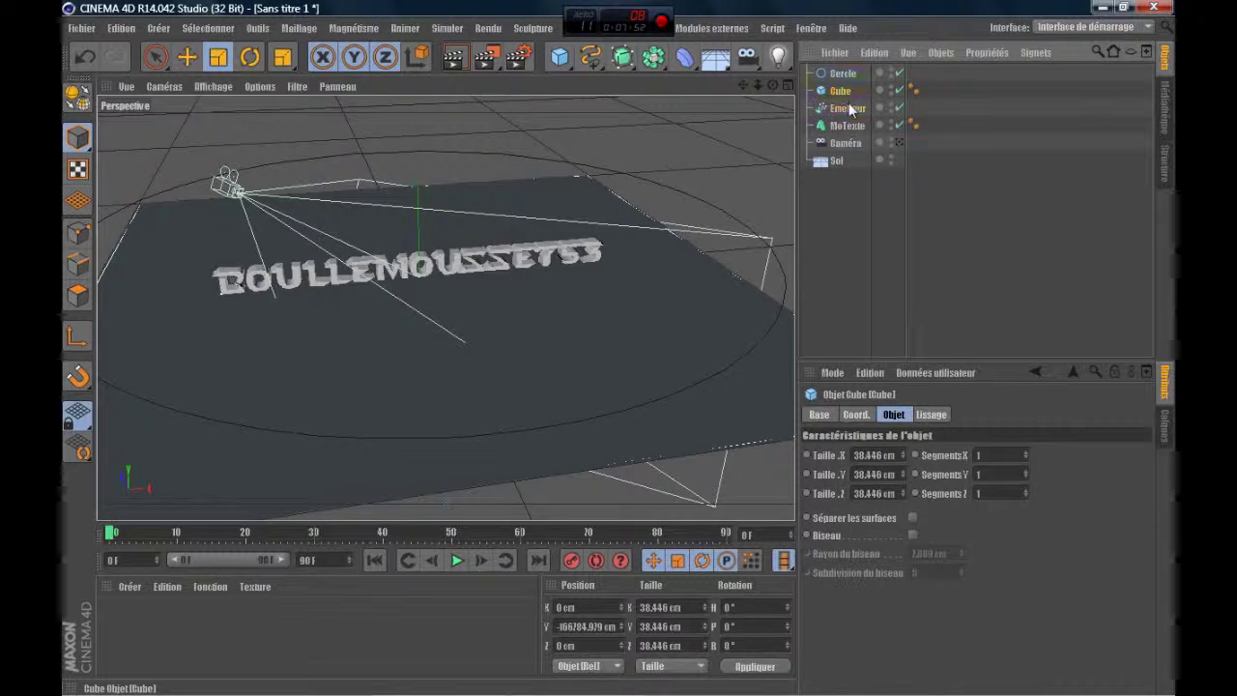
click(844, 108)
drag(843, 110, 838, 109)
click(808, 91)
click(841, 107)
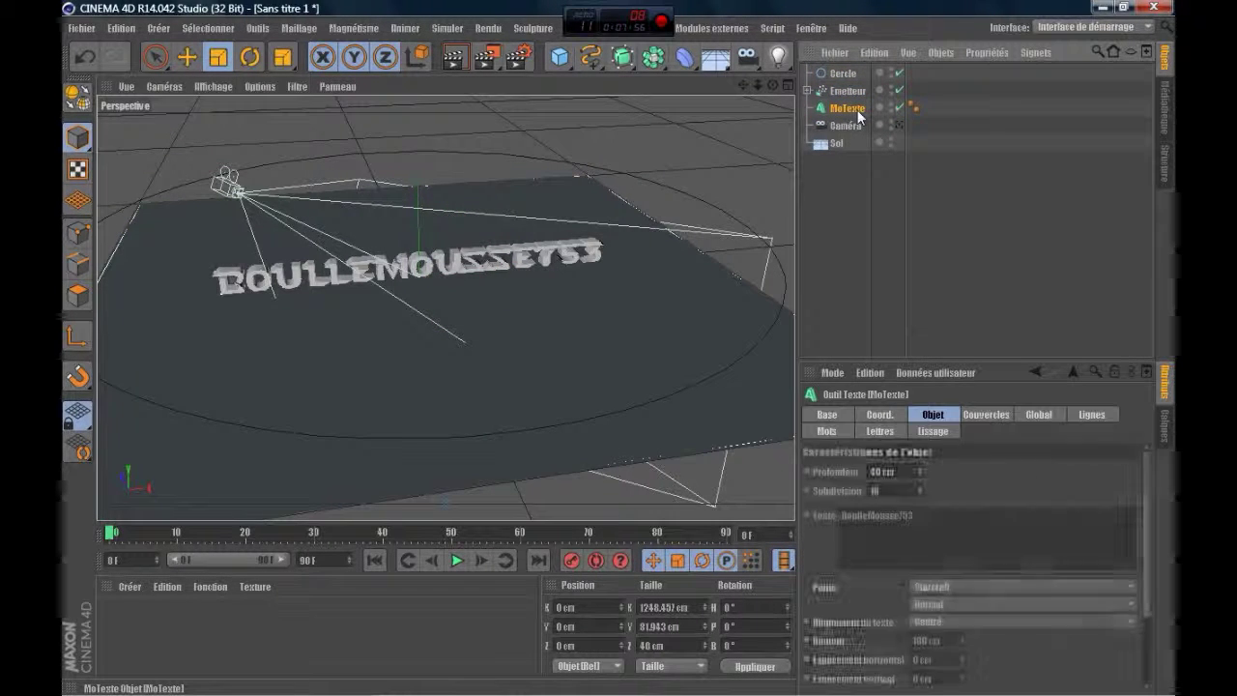
click(847, 125)
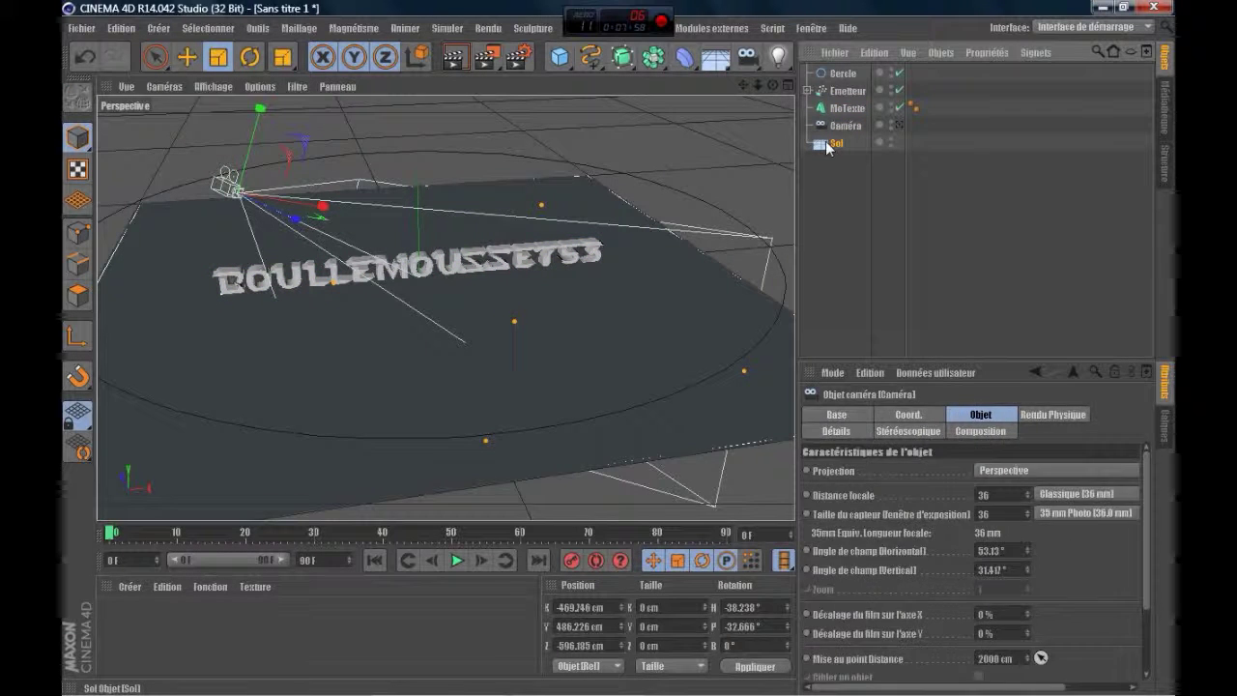
click(836, 143)
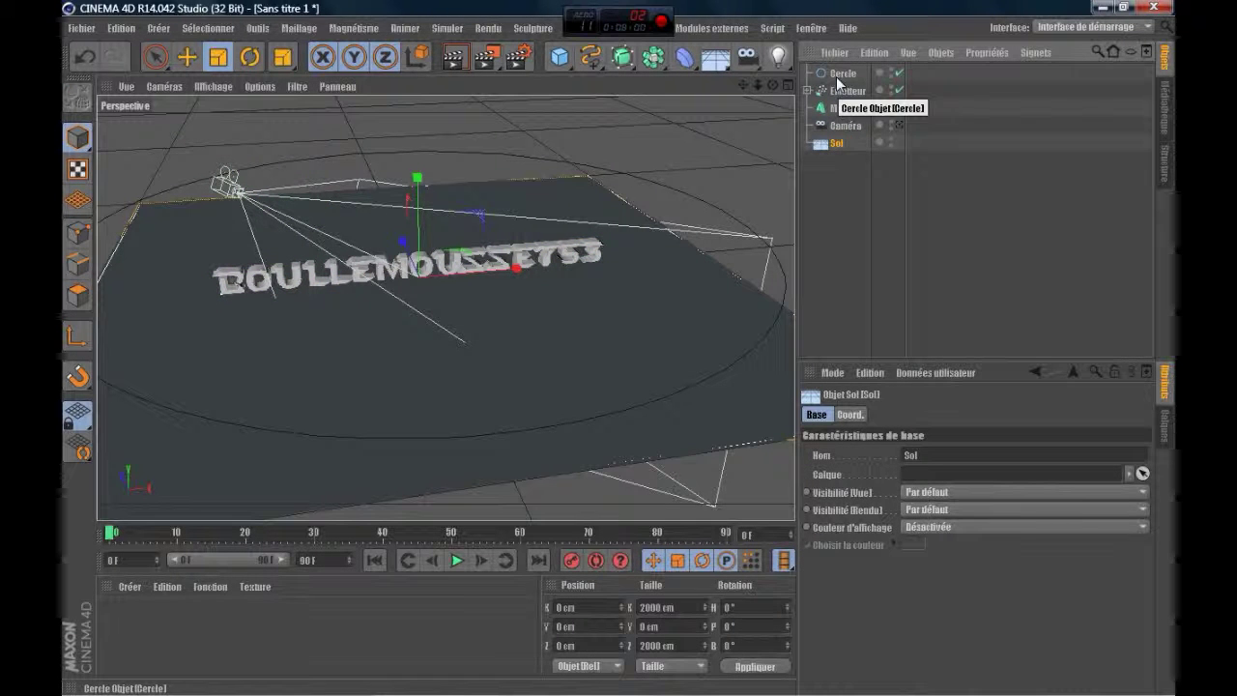
click(846, 125)
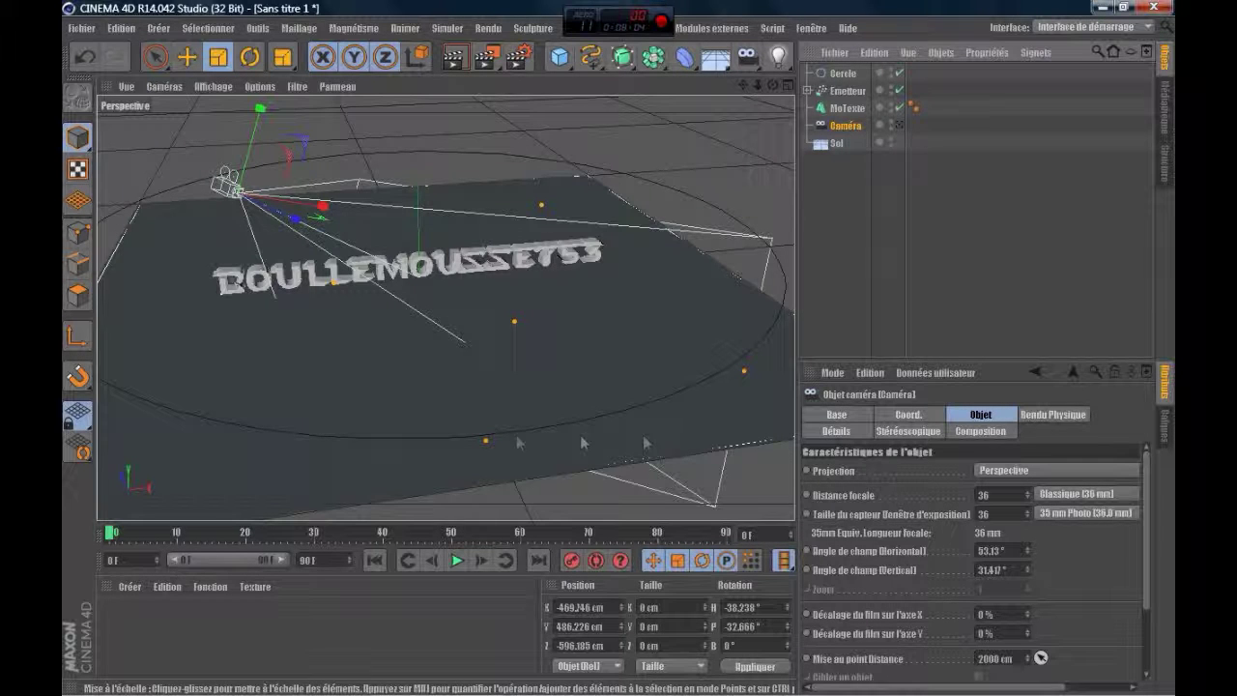
scroll(607, 242, down, 3)
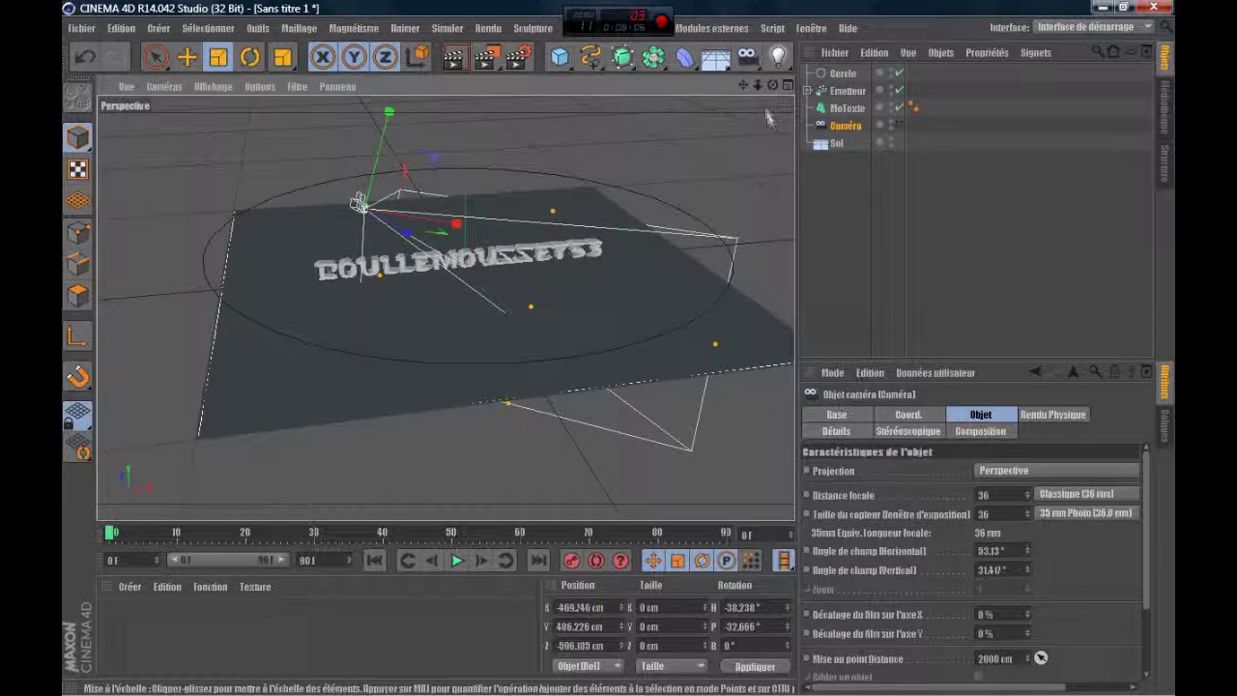
drag(773, 86, 578, 87)
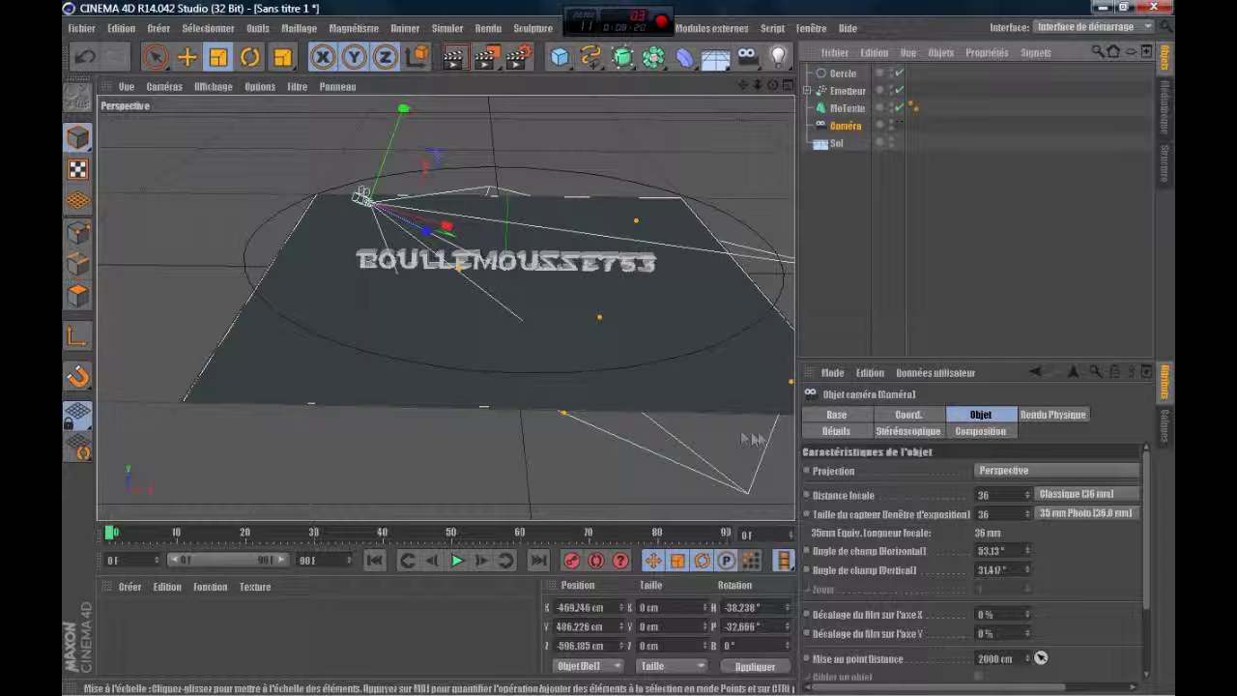
- Try the ring option (Anneau) on the circle and switch it back off
click(839, 74)
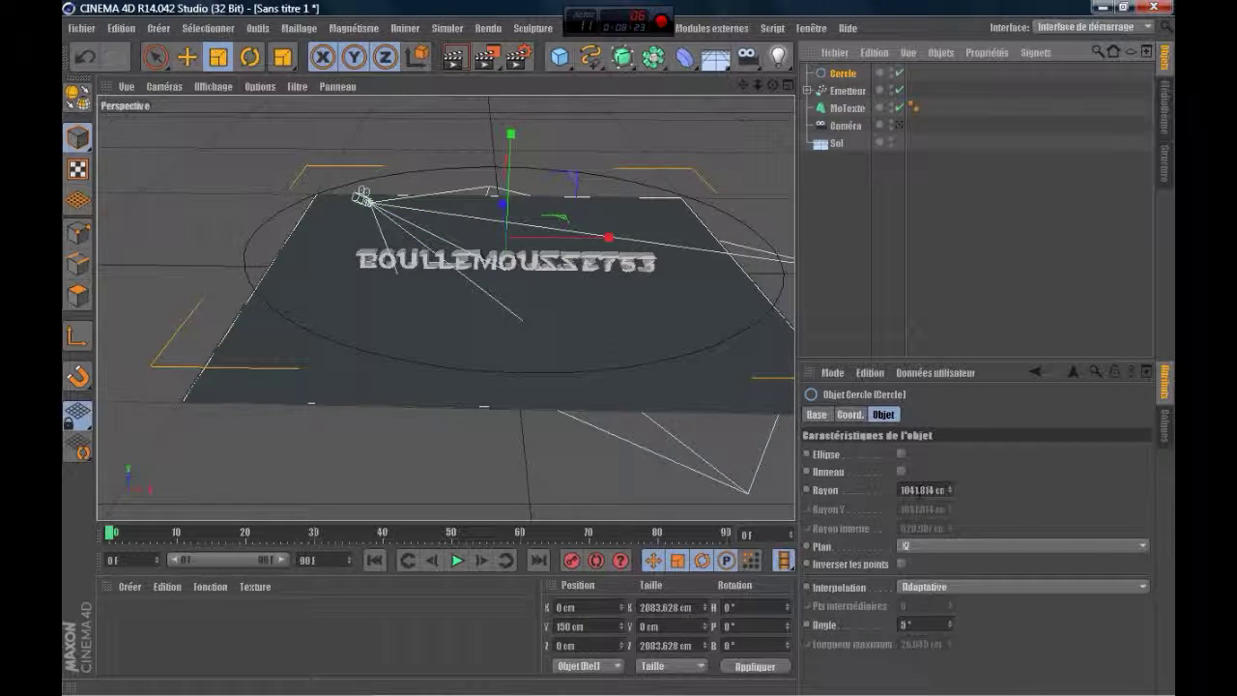
click(902, 471)
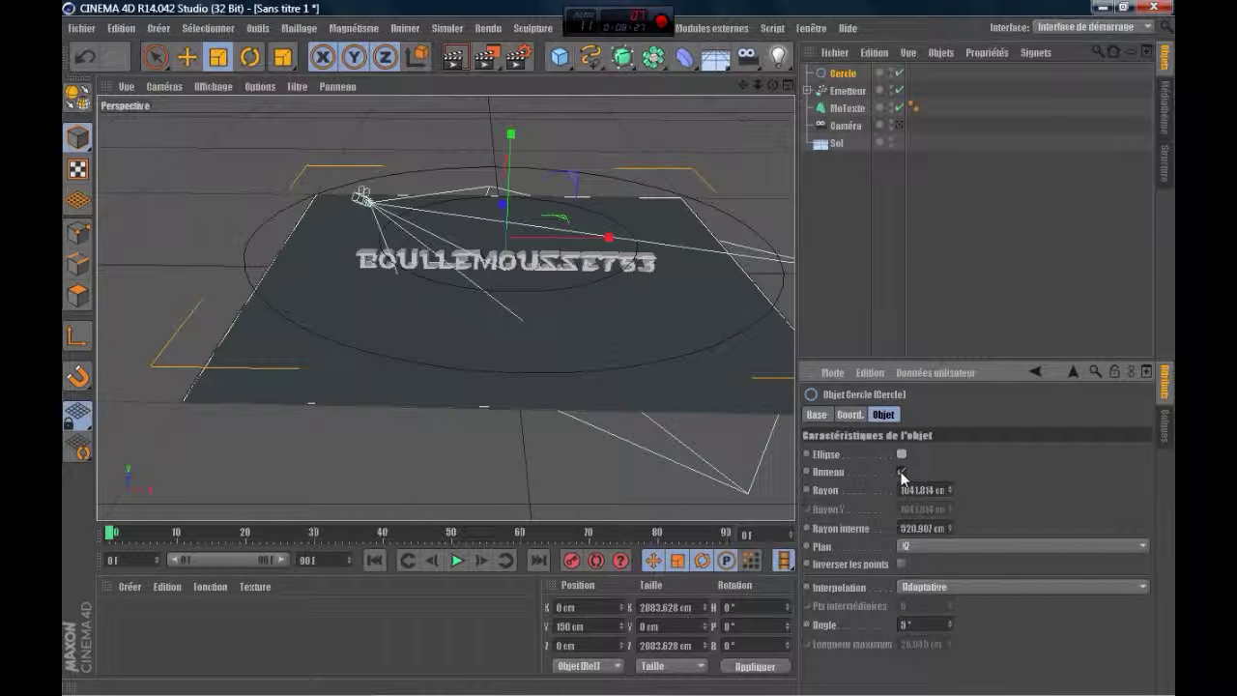
click(902, 473)
click(901, 473)
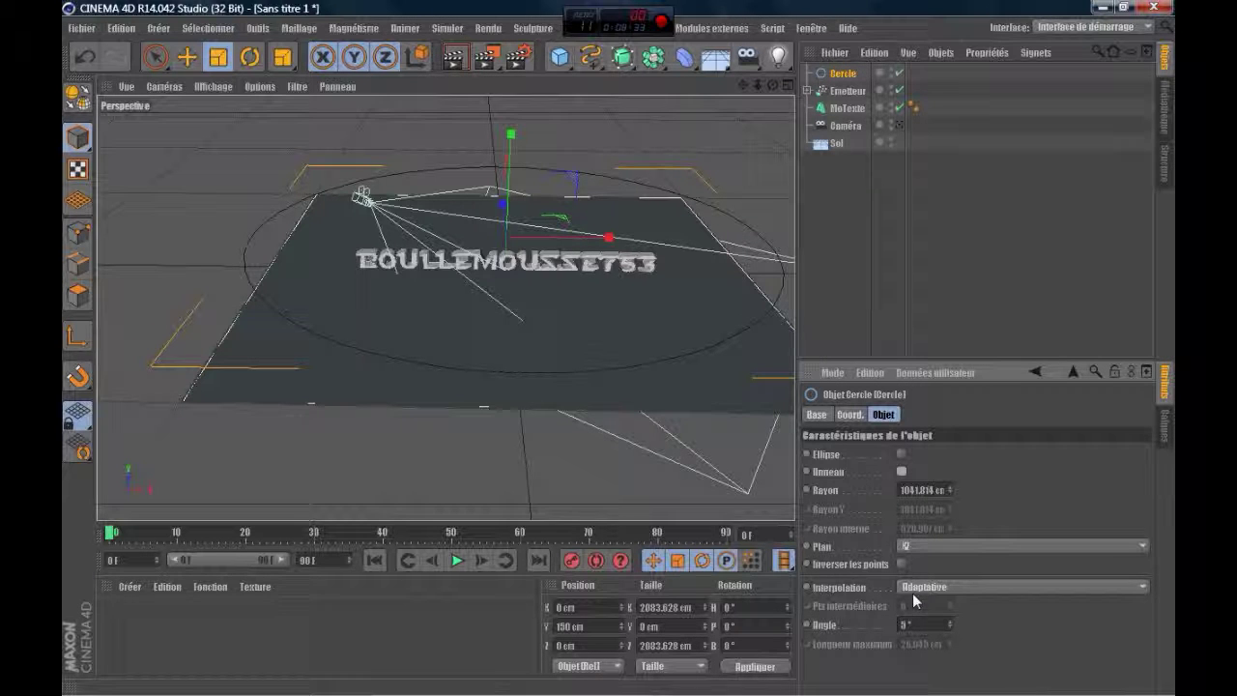
- Try several adaptive interpolation angles on the circle, including 20° and 50°, and leave its angle at 0°
text(23)
key(BackSpace)
key(BackSpace)
text(10)
key(BackSpace)
key(BackSpace)
text(0)
key(BackSpace)
text(20)
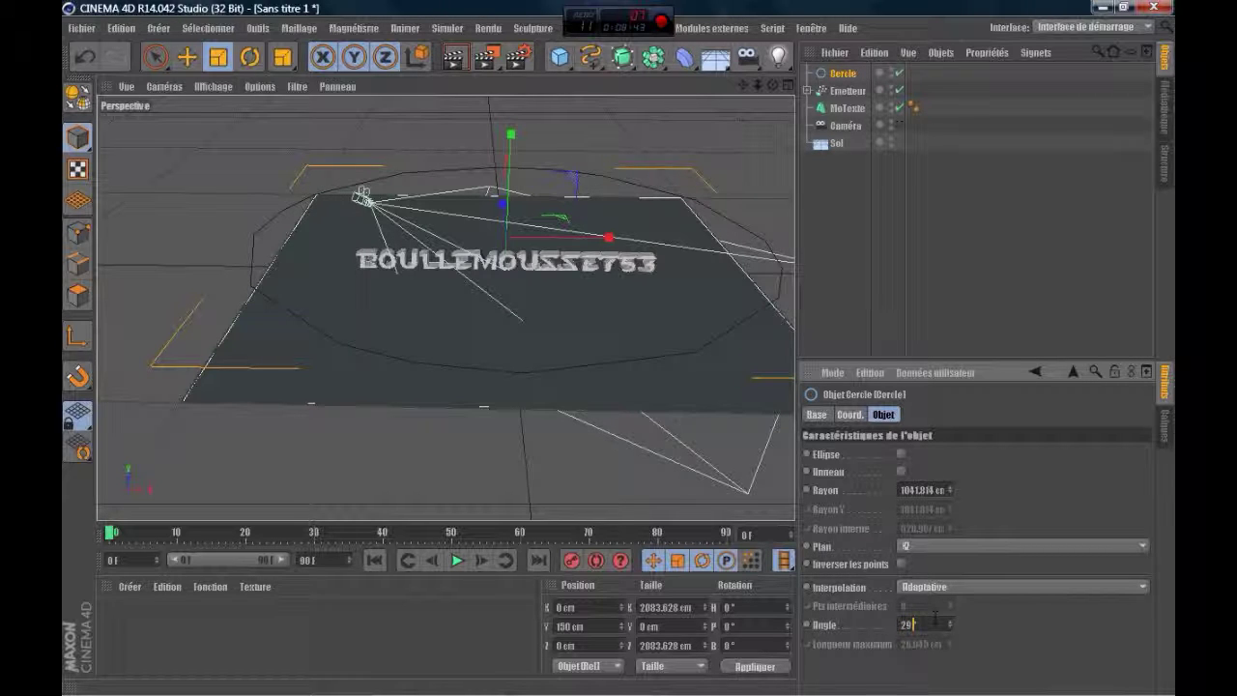
key(BackSpace)
key(BackSpace)
text(50)
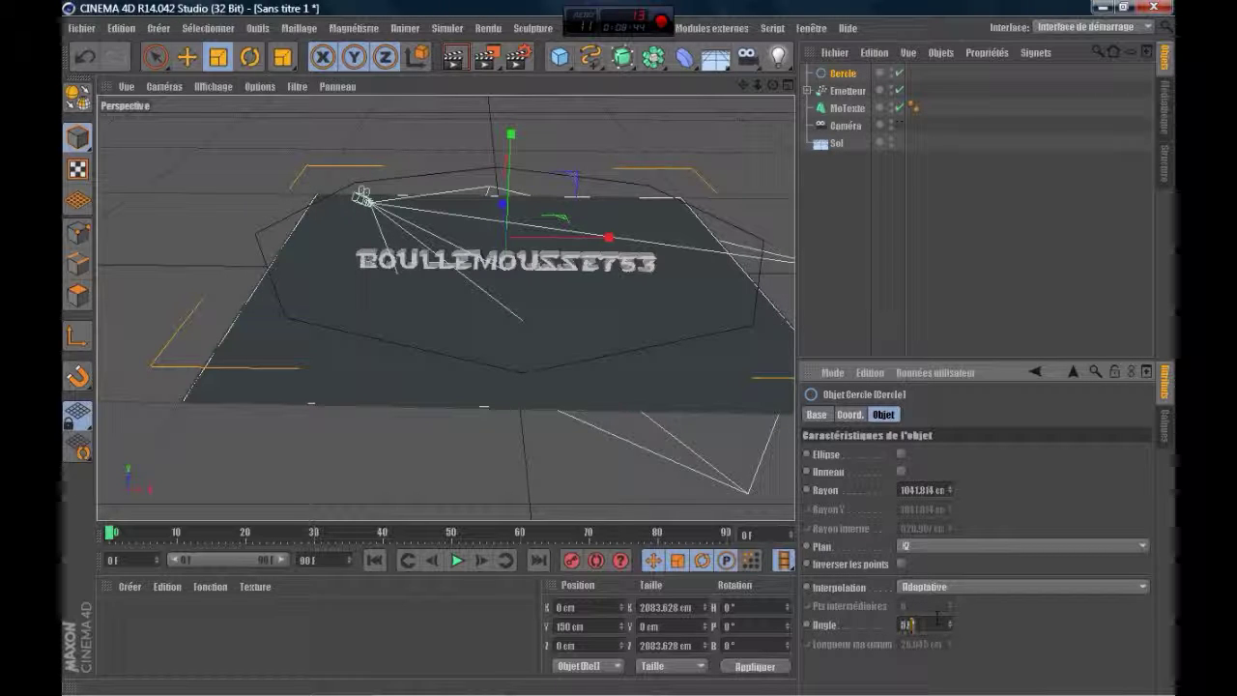
key(BackSpace)
key(BackSpace)
text(90)
key(BackSpace)
key(BackSpace)
text(60)
key(BackSpace)
key(BackSpace)
text(20)
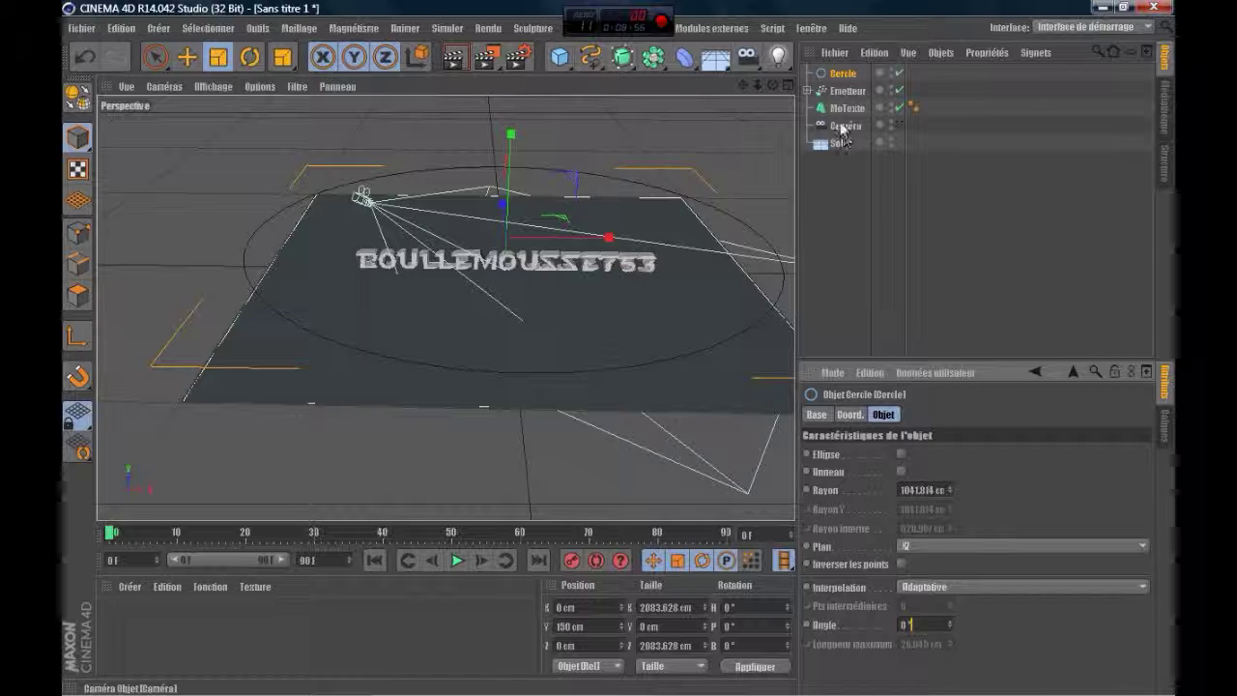
- Add an Align to Spline property (Aligner sur la spline) to the camera with Cercle as its directional spline
right_click(841, 130)
mouse_move(999, 60)
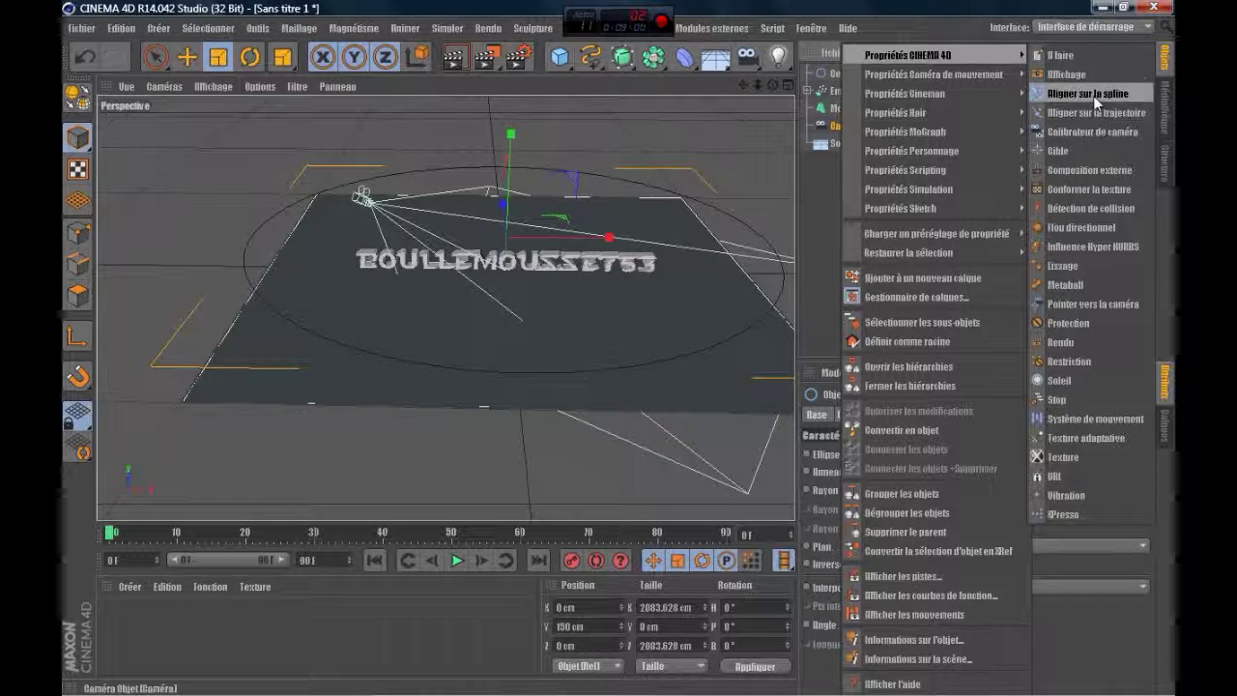
click(1093, 94)
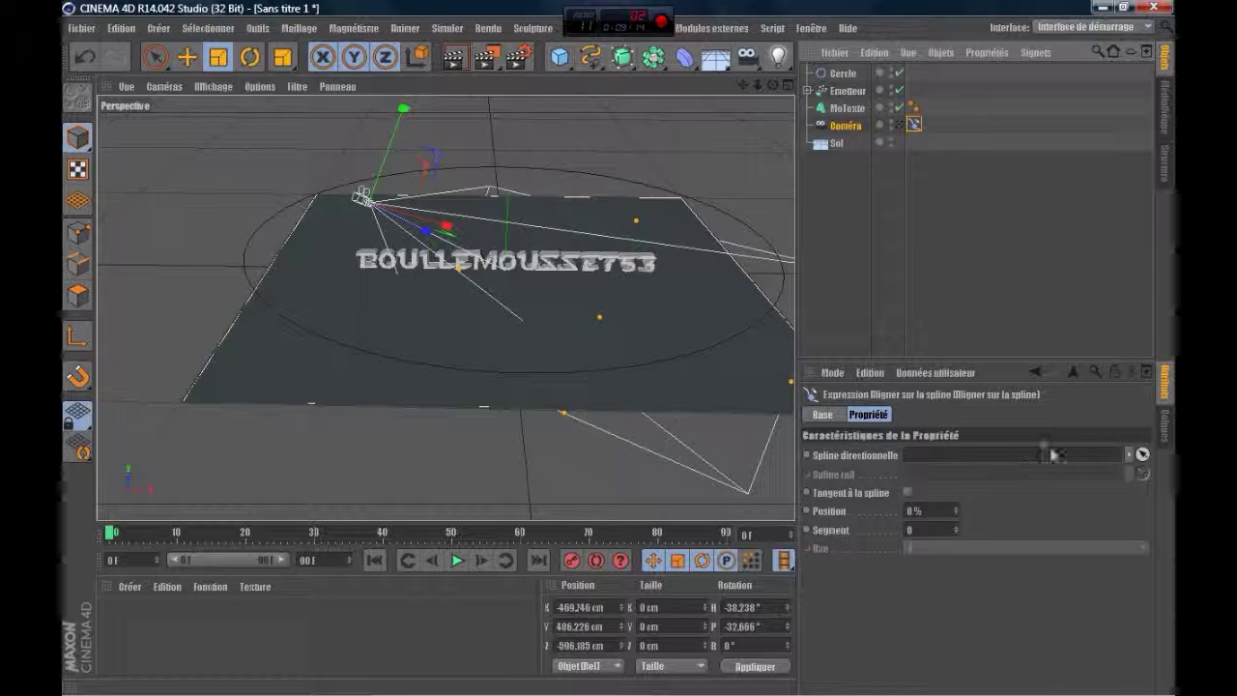
click(1143, 455)
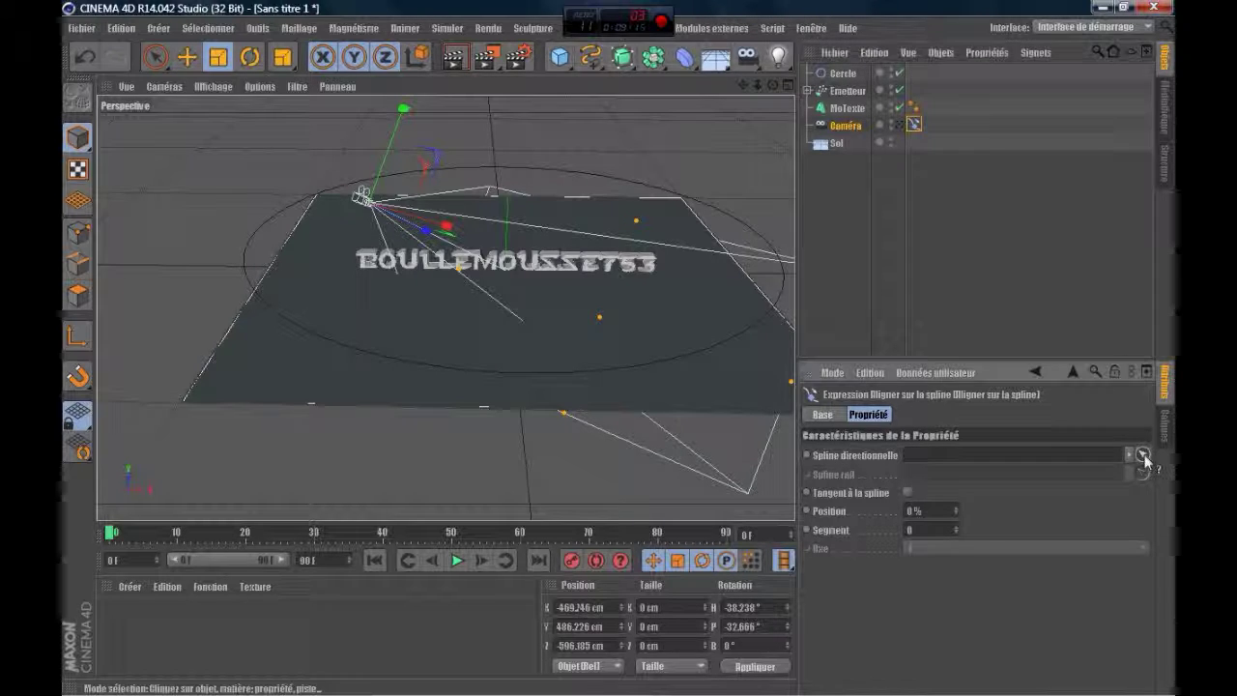
click(841, 75)
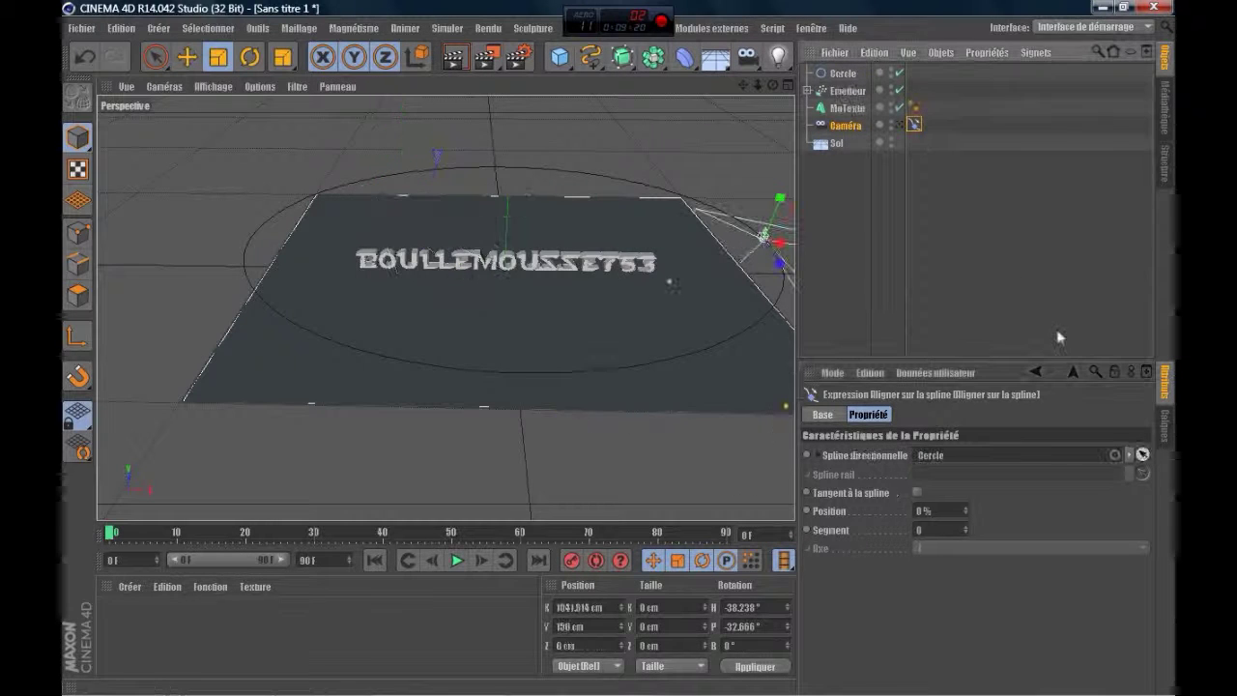
- Add a Target property (Cible) to the camera and set MoTexte as its target
mouse_move(773, 86)
mouse_down()
mouse_move(821, 90)
mouse_move(807, 60)
mouse_move(754, 95)
mouse_move(832, 87)
mouse_move(797, 98)
mouse_move(750, 71)
mouse_move(773, 86)
mouse_up()
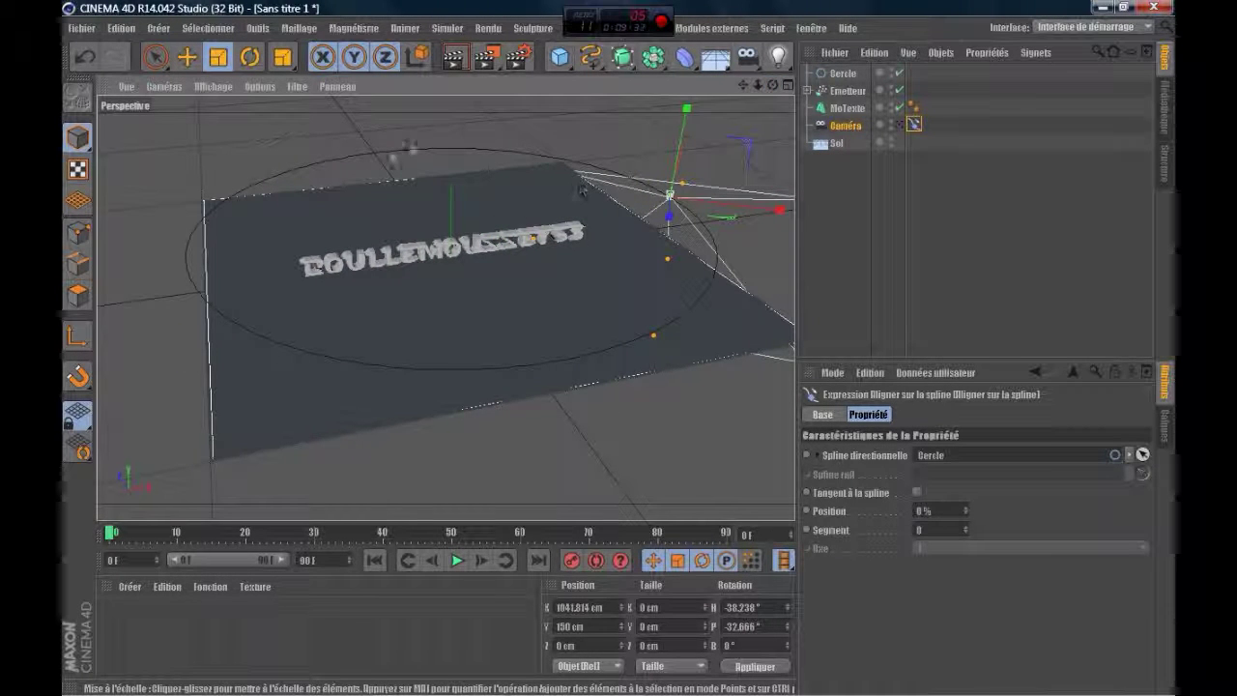
right_click(845, 126)
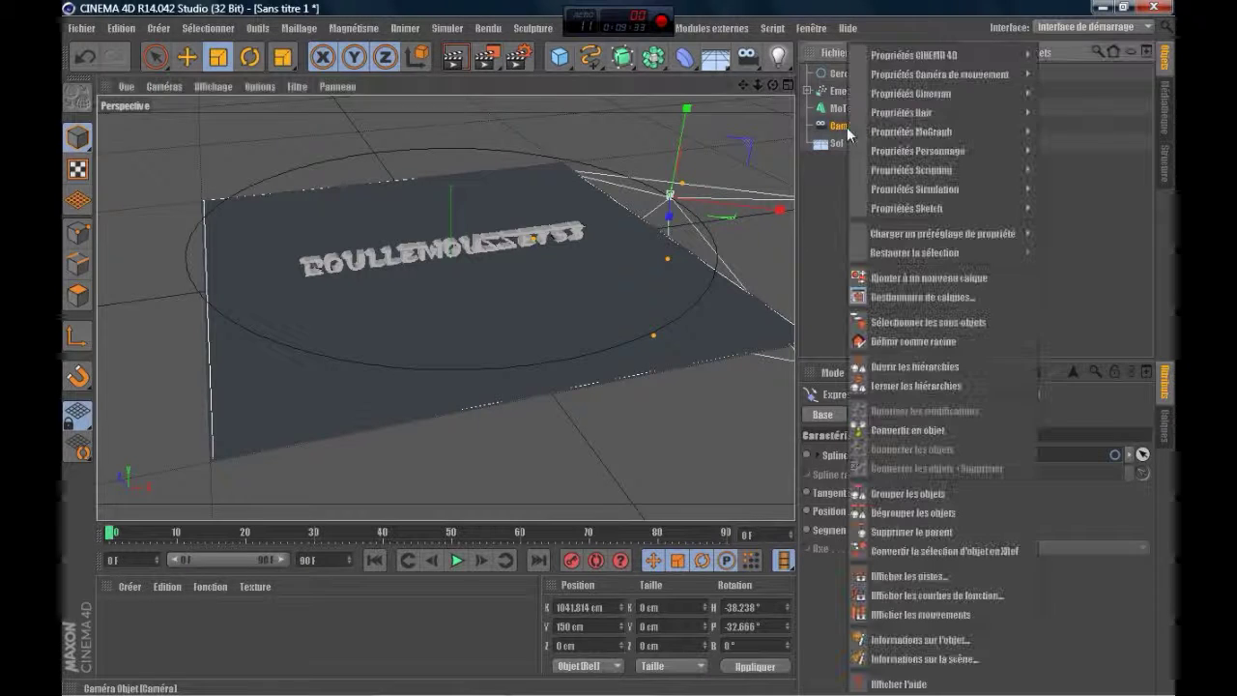
mouse_move(931, 55)
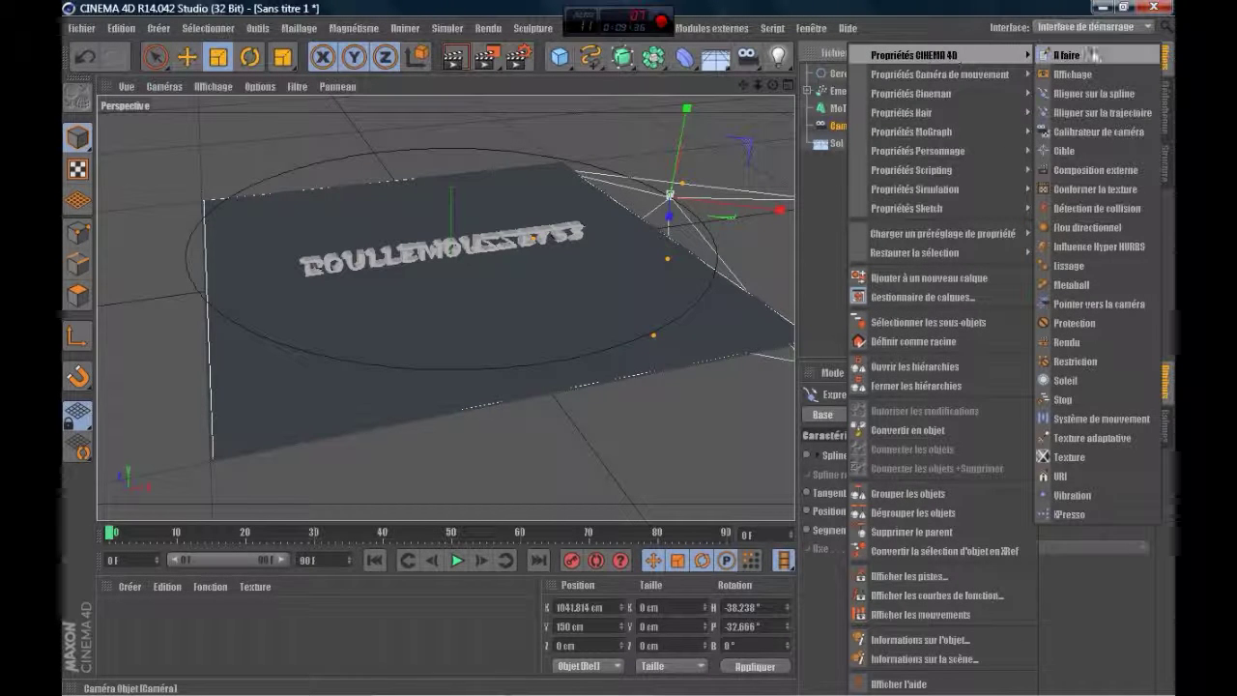
click(1099, 150)
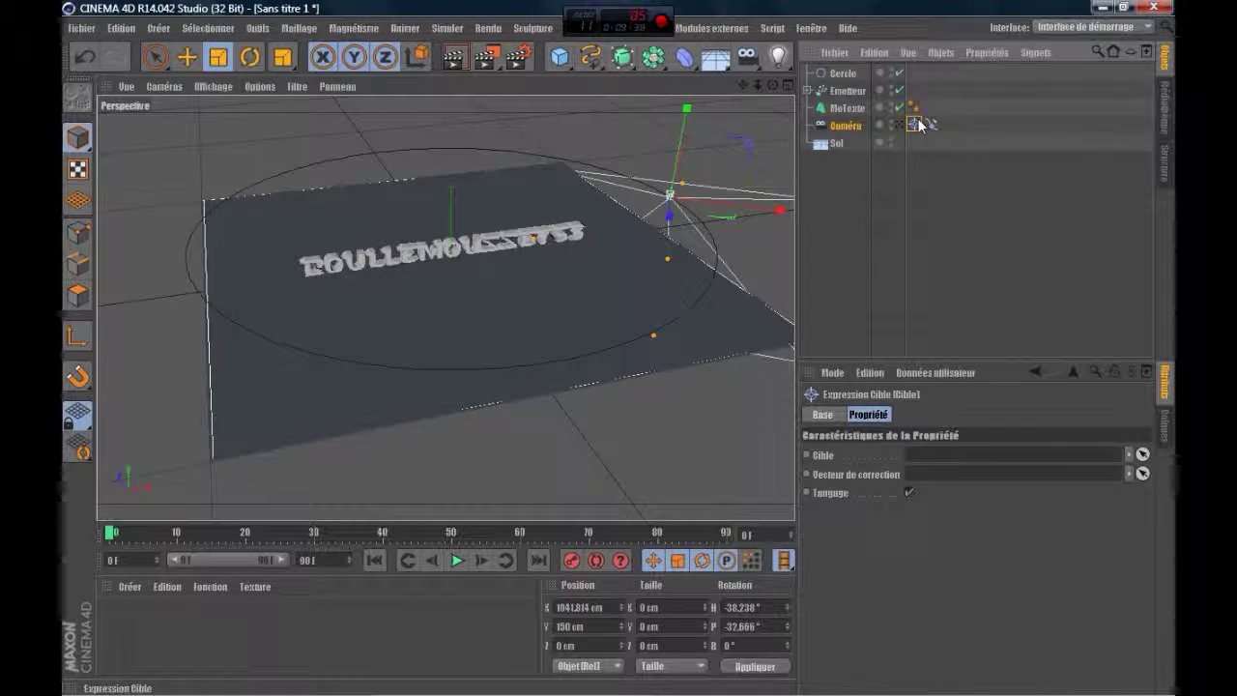
click(1142, 455)
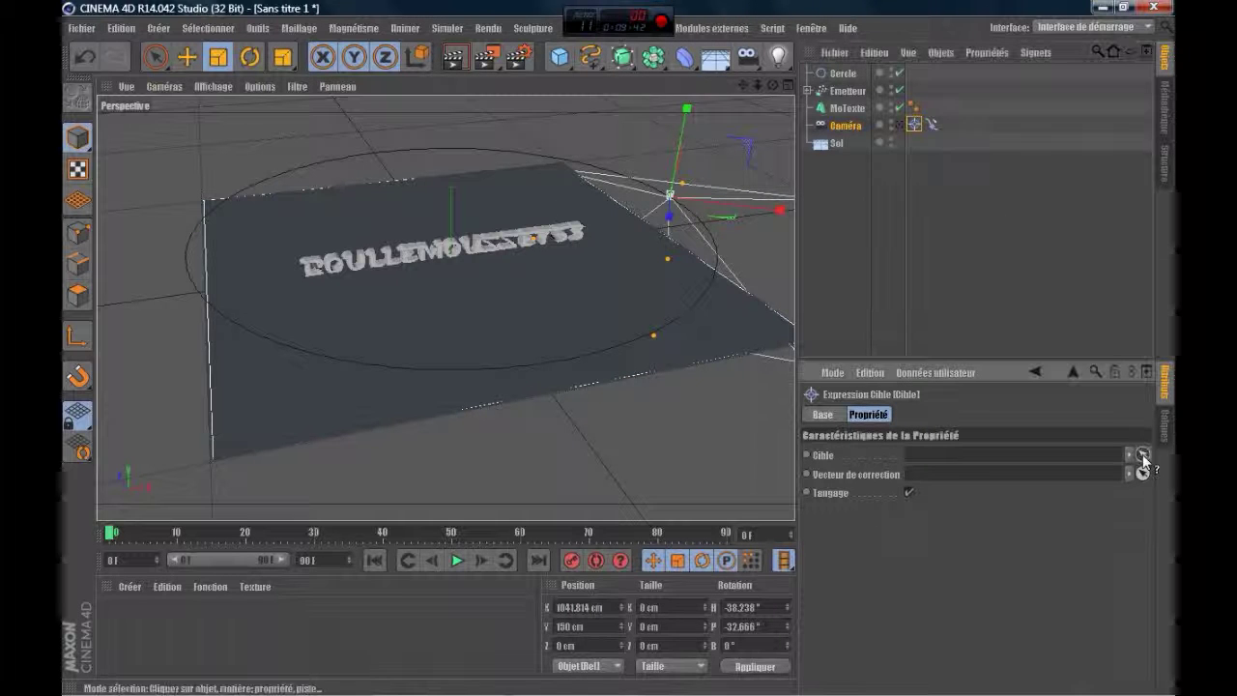
click(848, 108)
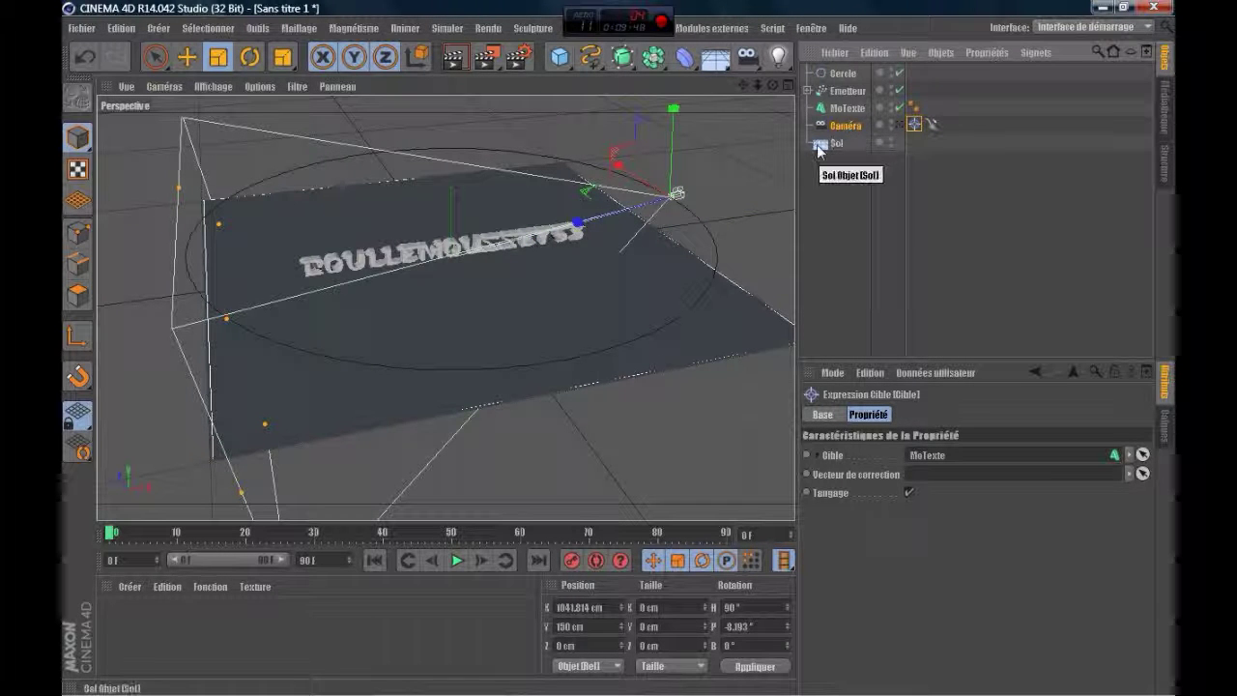
- Rotate the circle to a heading of -90° so the camera faces the text from the front
click(837, 74)
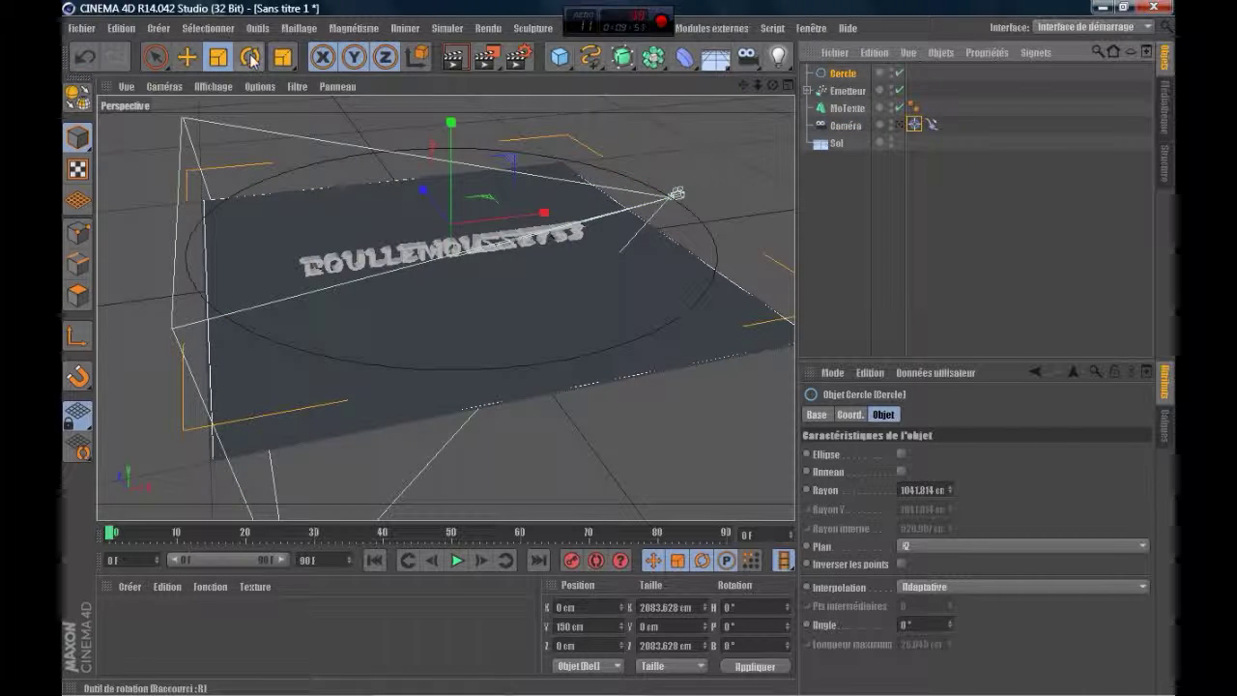
key(r)
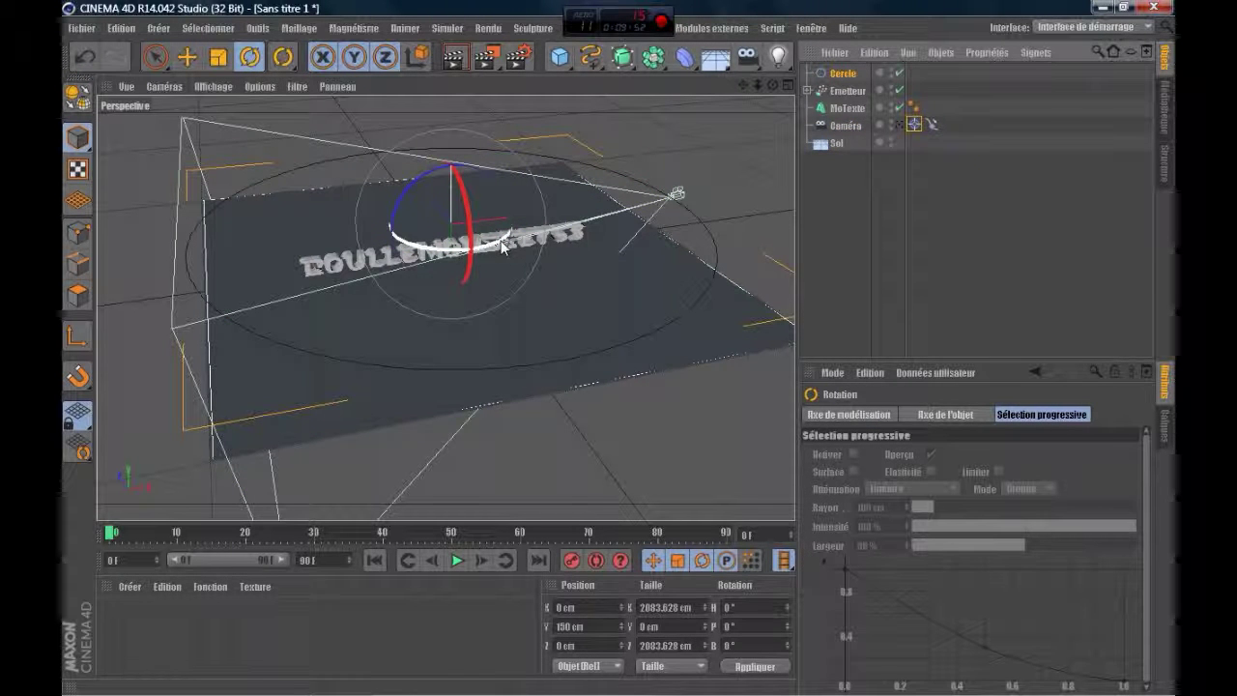
drag(502, 248, 347, 278)
click(186, 65)
- Look through the camera, scale the circle up uniformly to about 2513 cm across to frame the whole text, and leave the camera view
mouse_move(774, 85)
mouse_down()
mouse_move(836, 126)
mouse_move(795, 77)
mouse_move(779, 85)
mouse_up()
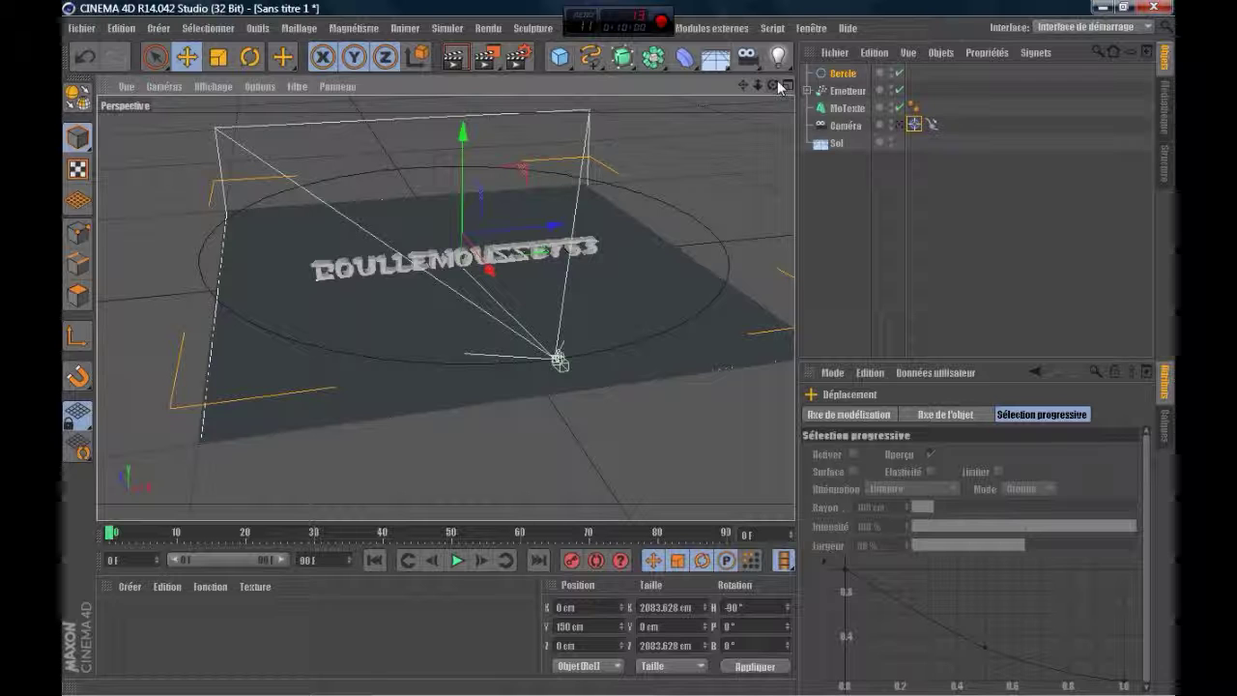
click(898, 125)
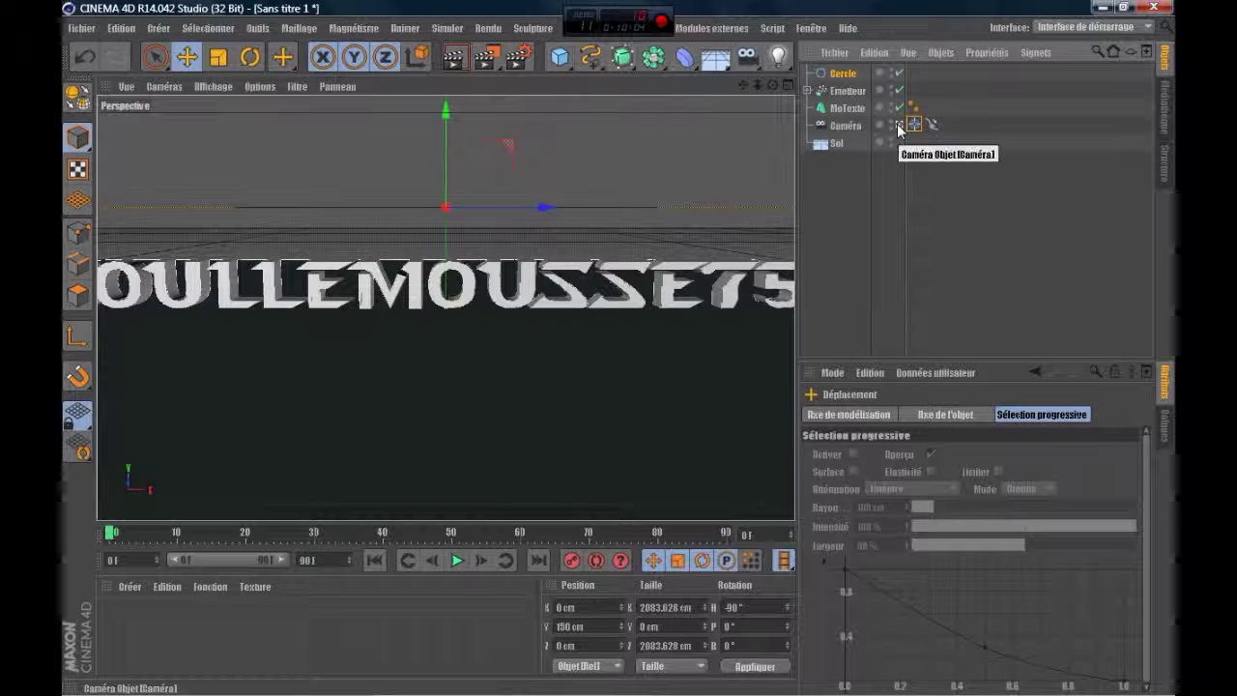
click(837, 74)
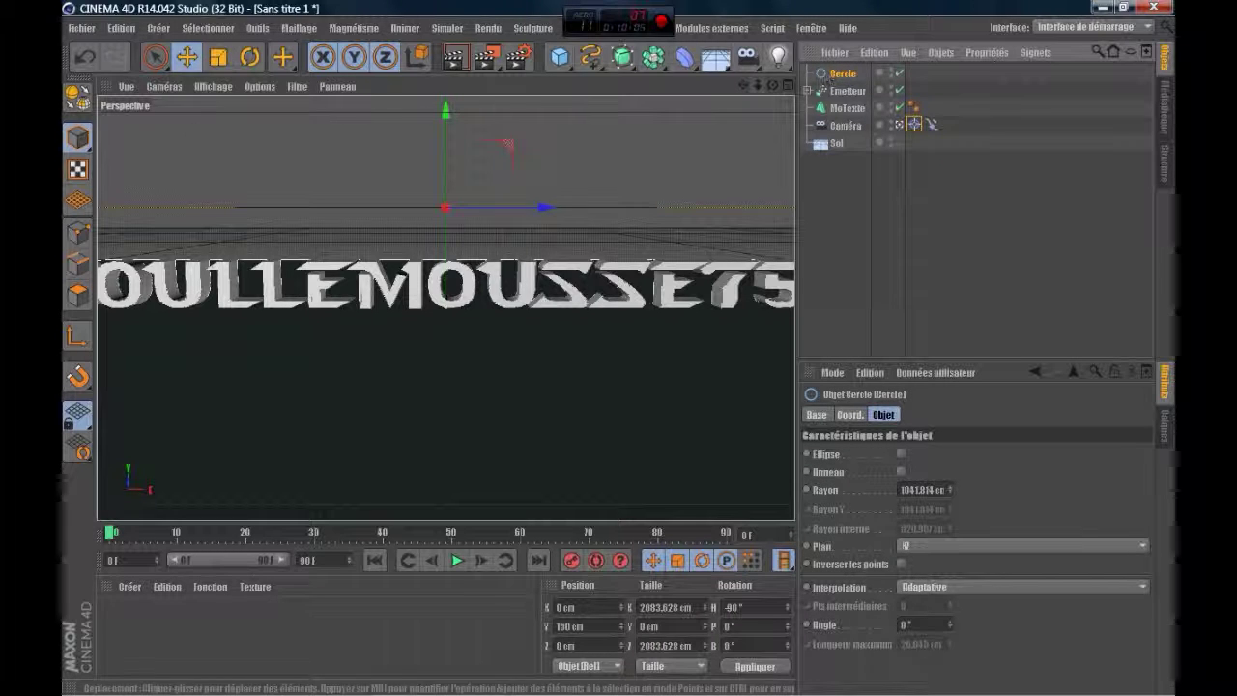
key(t)
drag(551, 209, 740, 214)
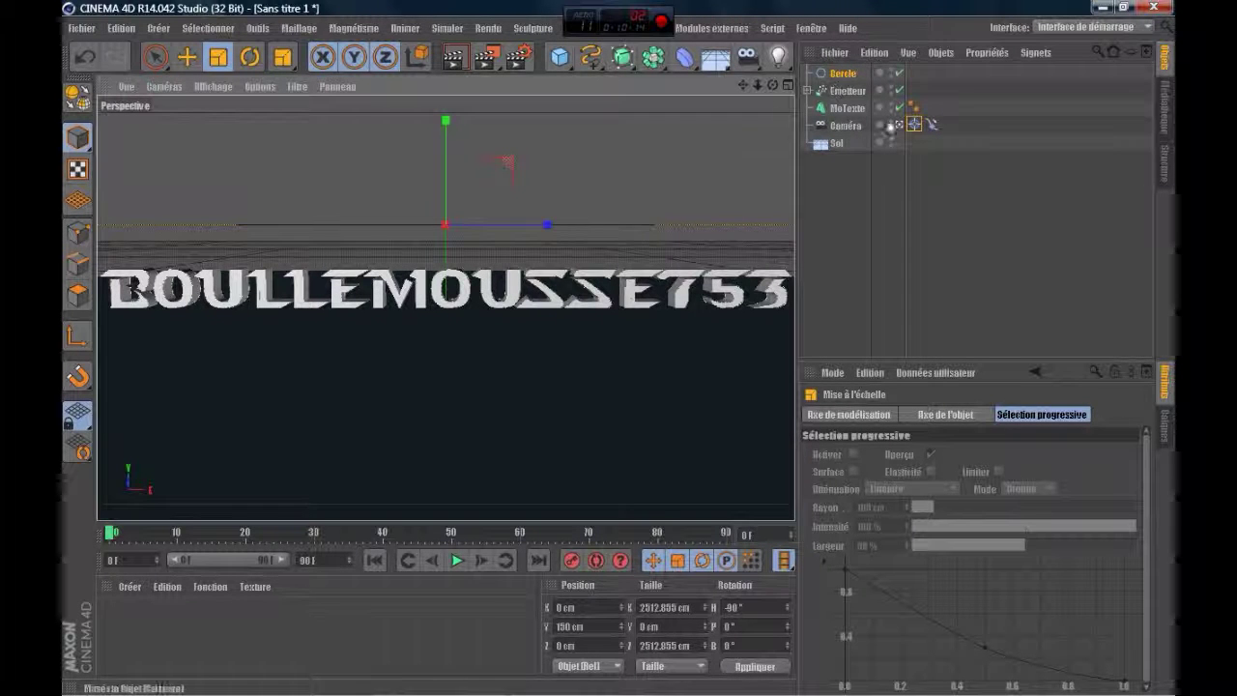
click(914, 124)
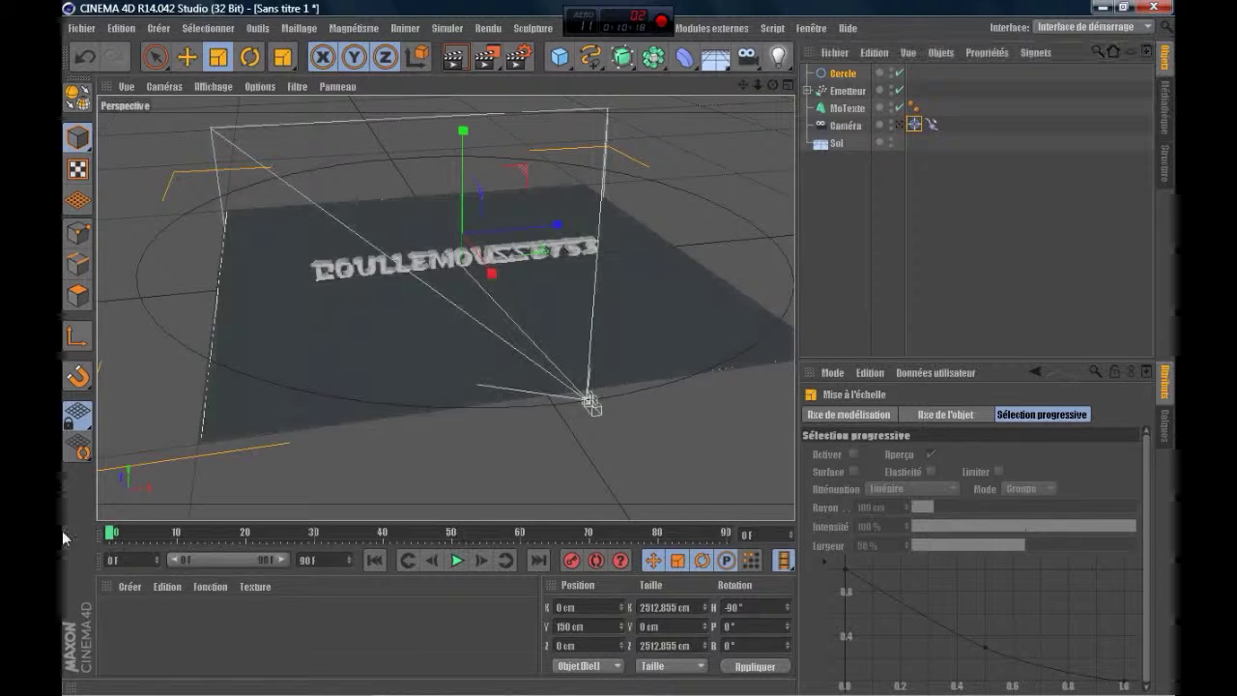
- Extend the animation's end and the visible timeline range to 150 frames
click(842, 74)
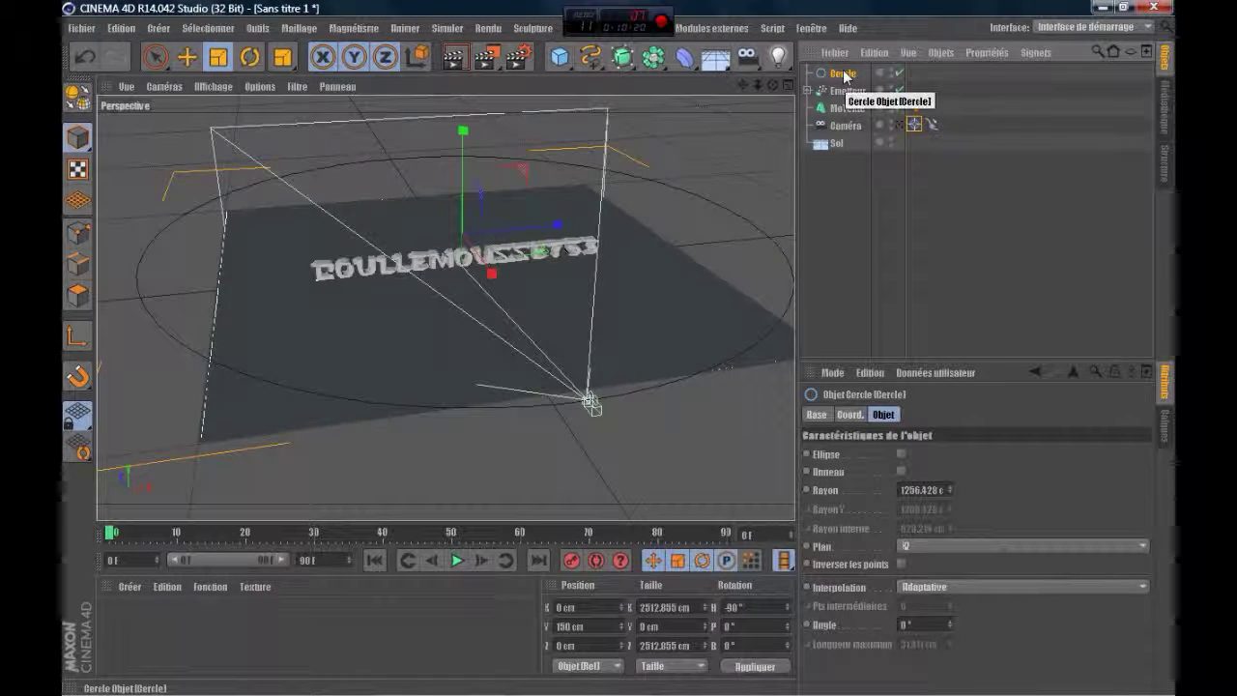
key(r)
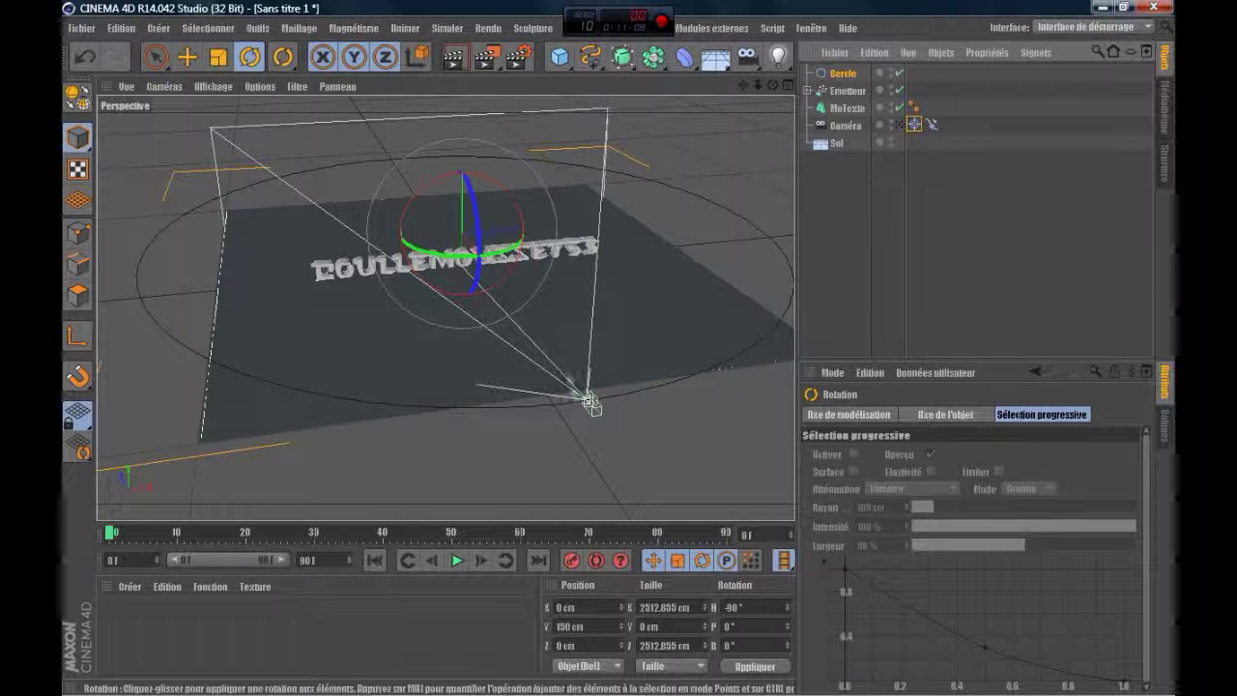
click(844, 74)
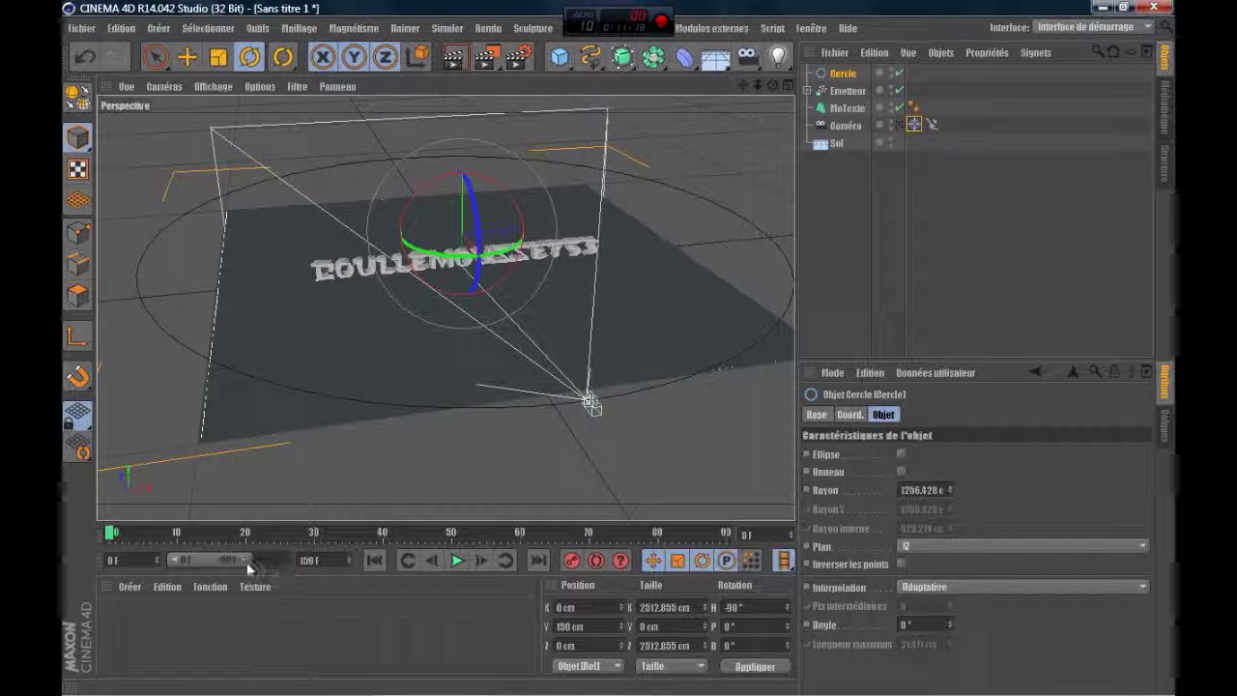
drag(247, 565, 283, 563)
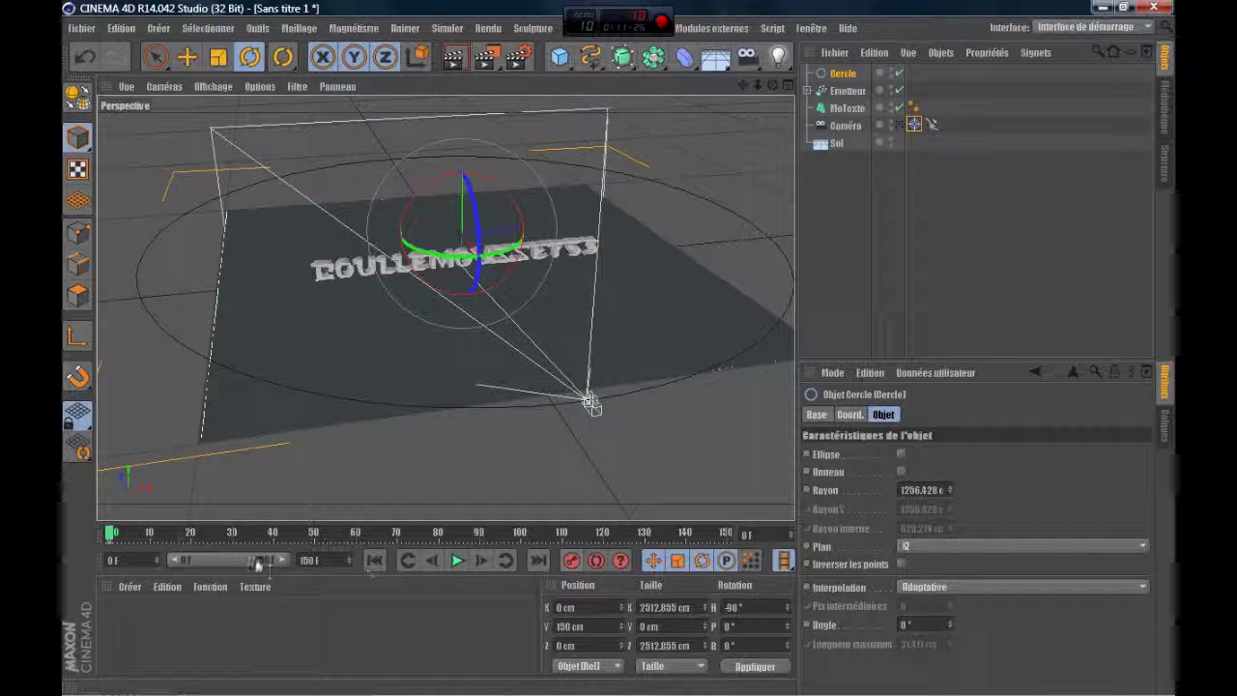
- Rotate the circle to a heading of 270° at frame 120, keyframe it, and return to frame 0
drag(558, 533, 600, 532)
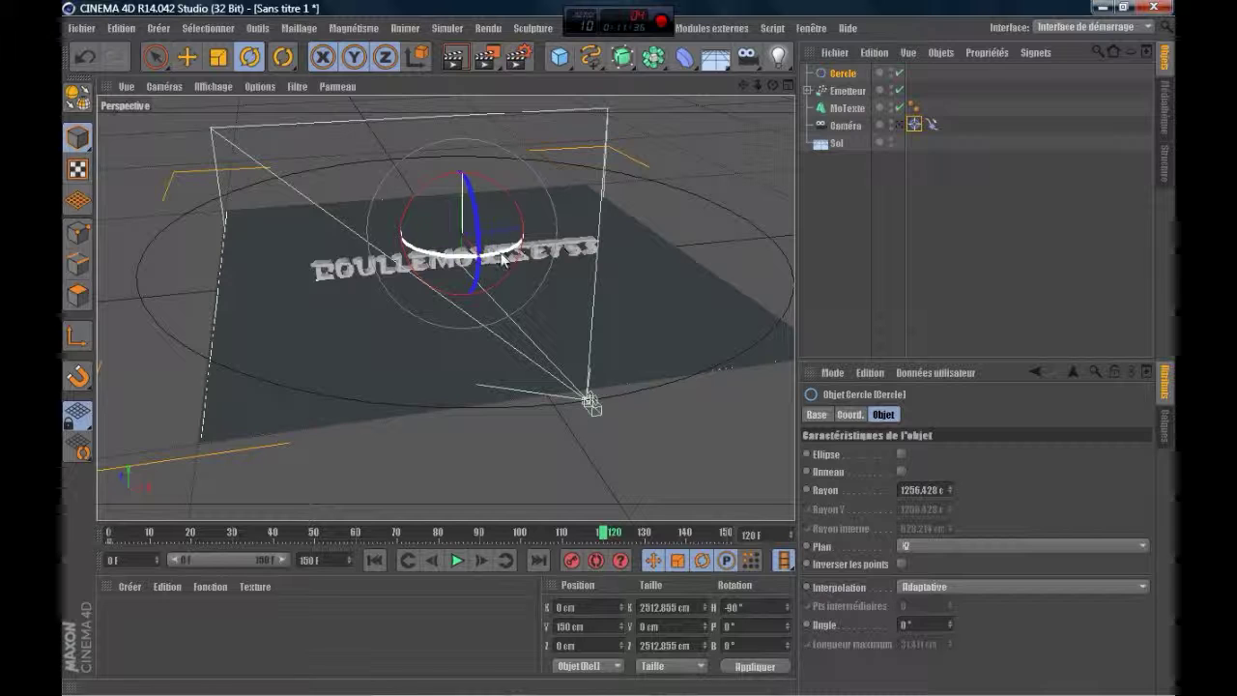
mouse_move(522, 249)
mouse_down()
mouse_move(558, 227)
mouse_move(488, 242)
mouse_move(475, 268)
mouse_move(510, 253)
mouse_up()
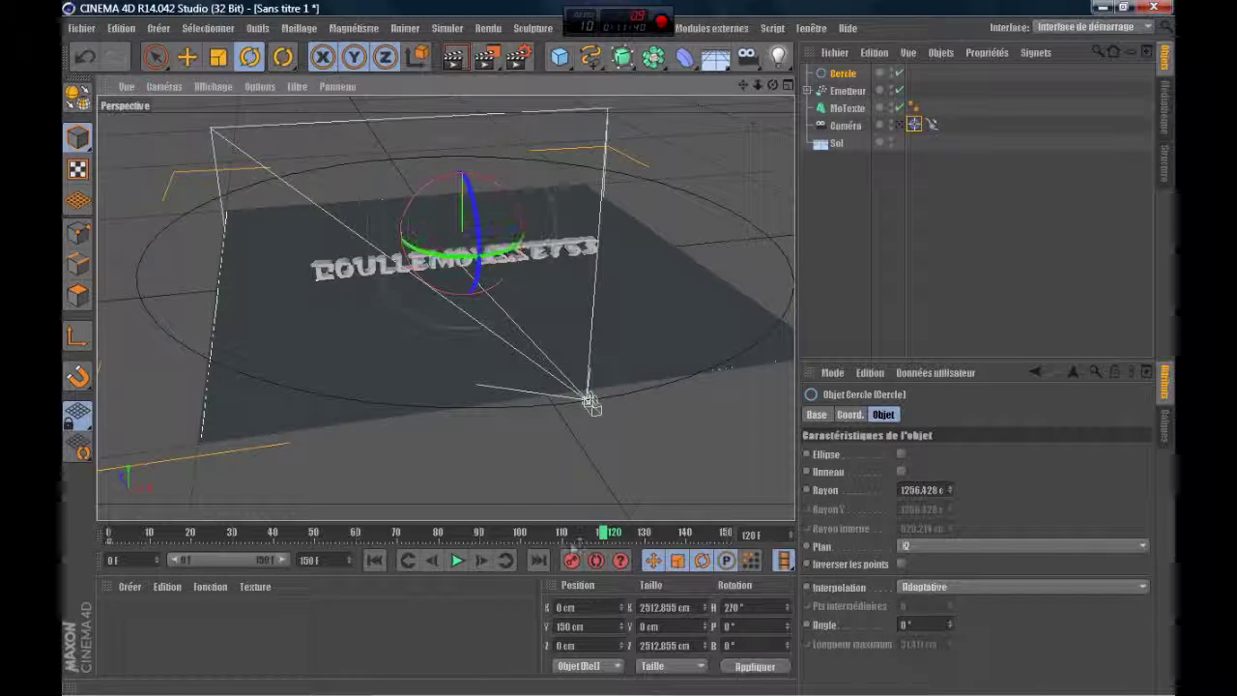
drag(602, 532, 67, 516)
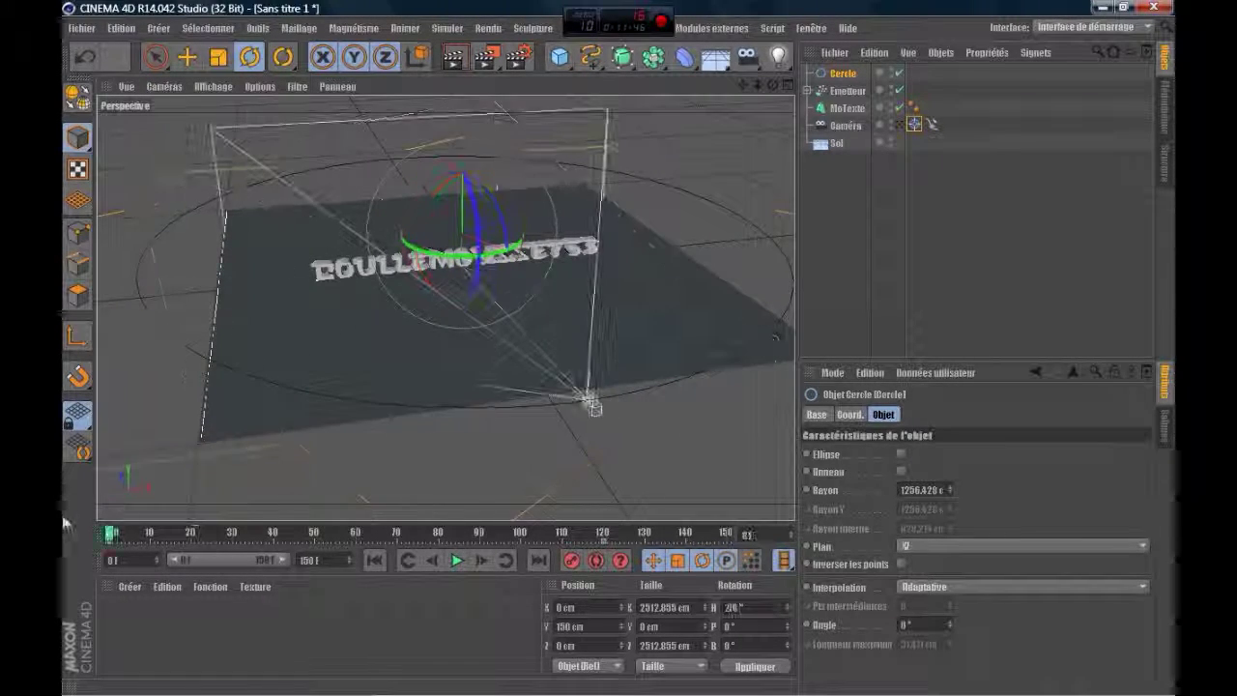
- Set the emitter's particle speed (Vitesse) to 100 cm
click(841, 91)
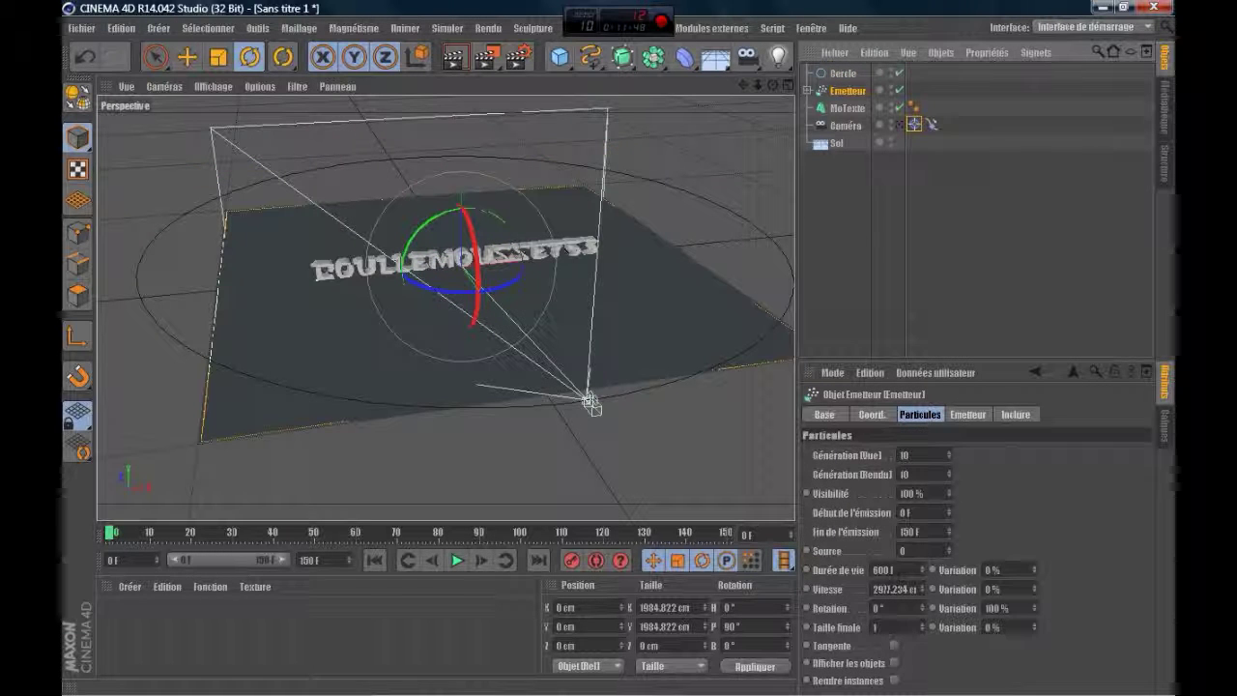
double_click(891, 589)
text(10)
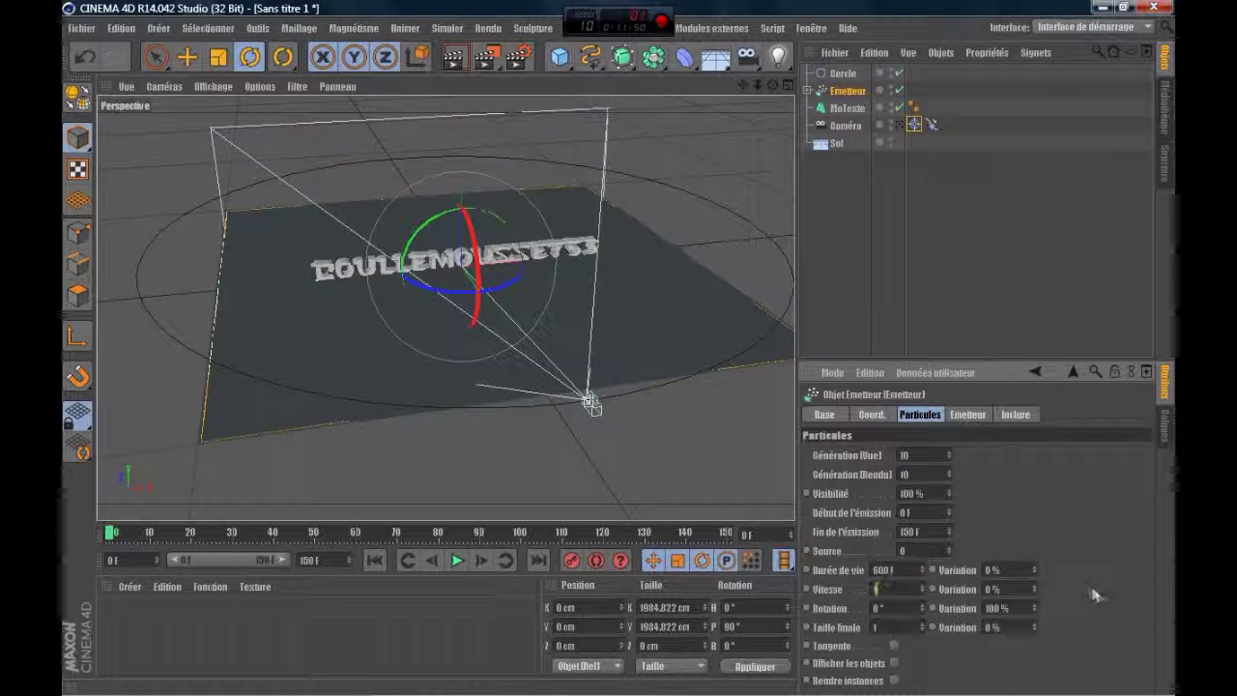
key(Return)
text(00)
key(Return)
click(1035, 569)
click(1033, 572)
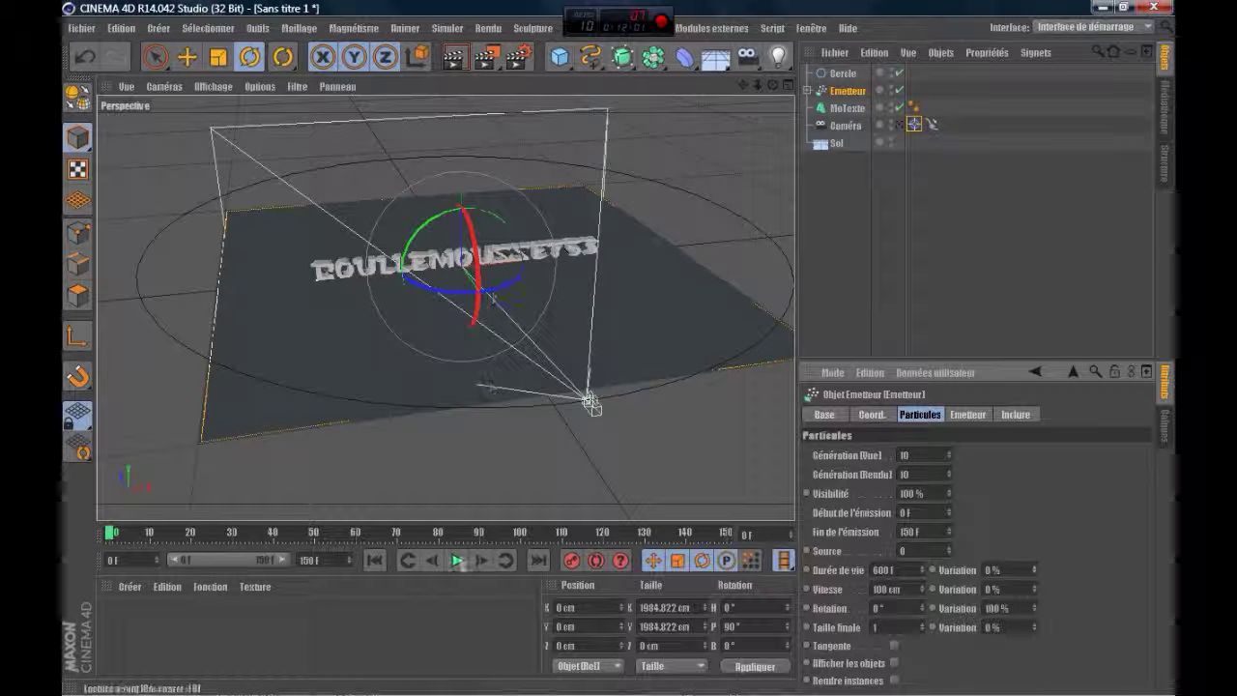
- Play the animation to check the camera's orbit and the particles, and return to frame 0
click(457, 561)
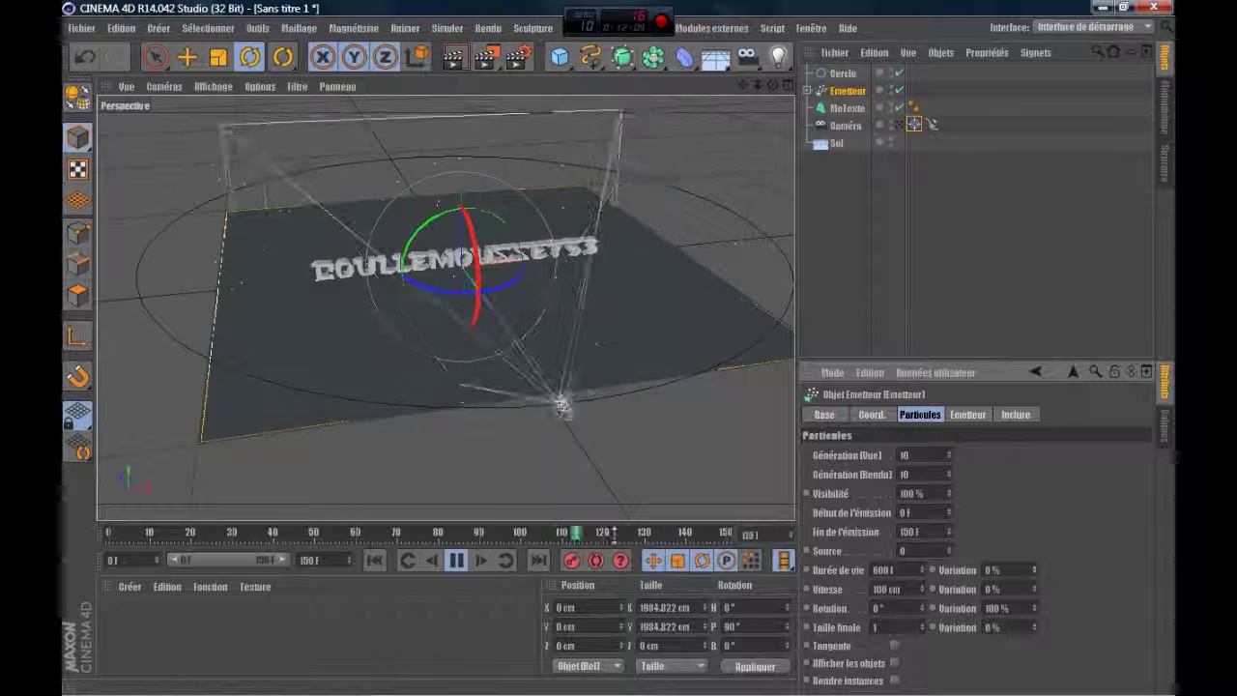
click(460, 561)
drag(633, 537, 110, 534)
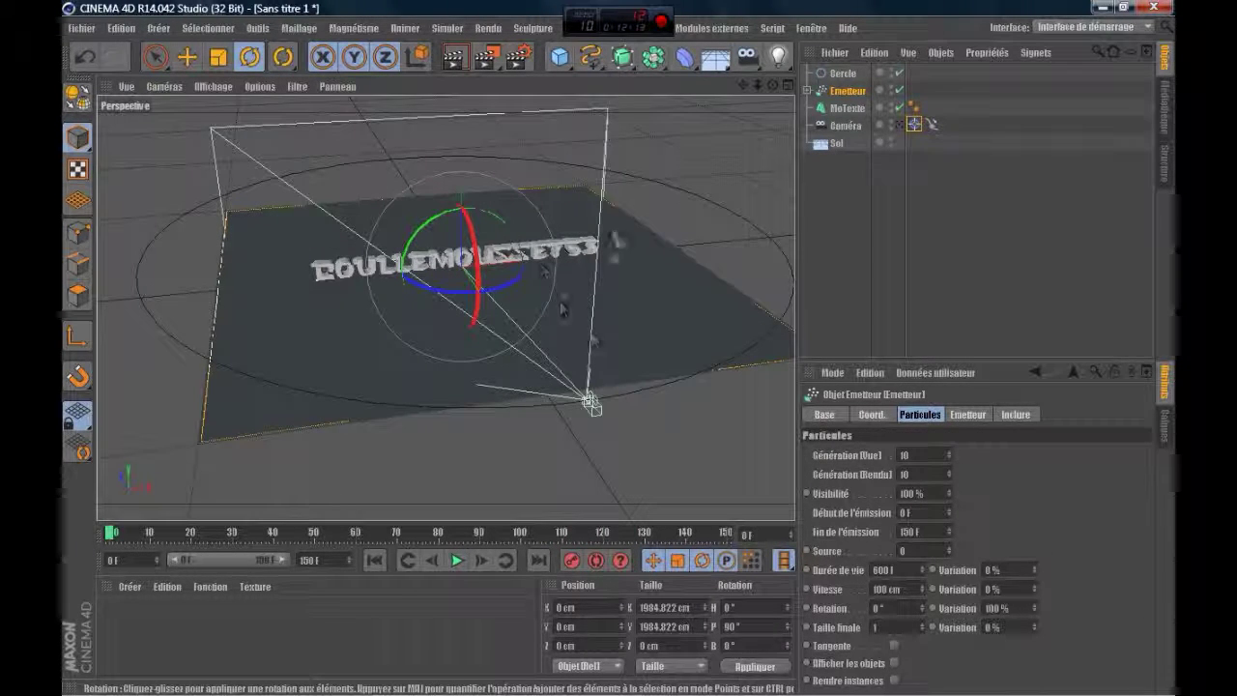
- Set the emitter's particle rotation to 100°
click(841, 74)
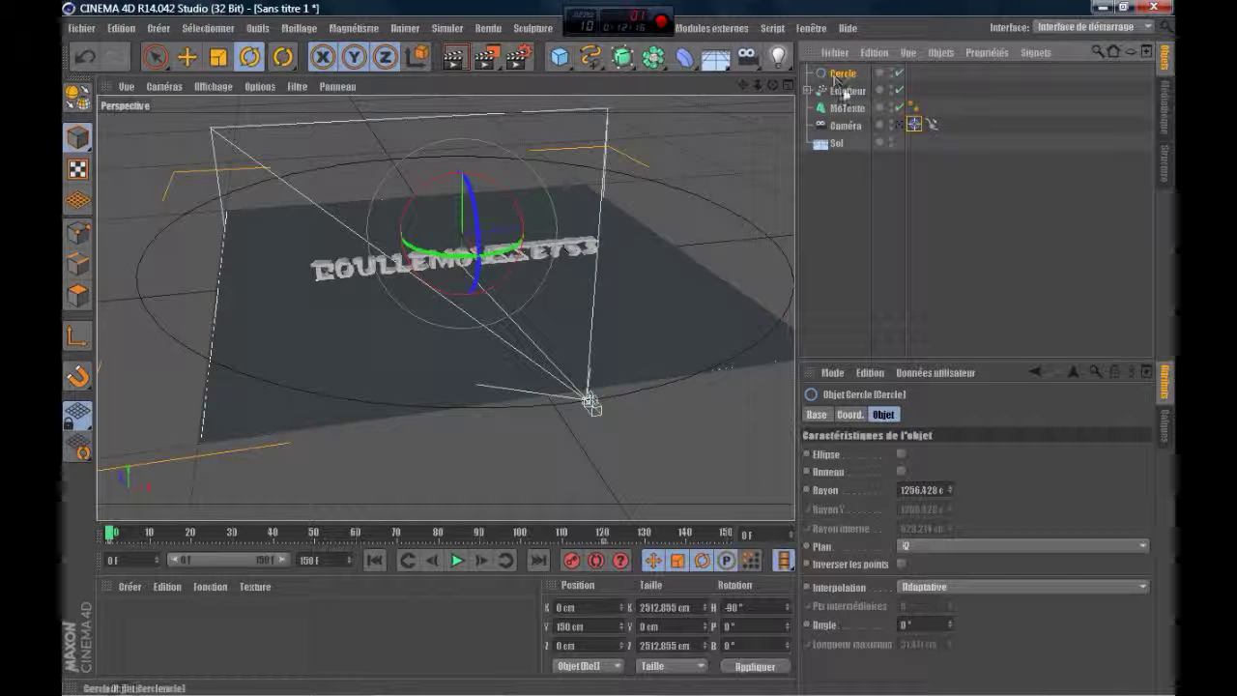
click(846, 92)
click(807, 91)
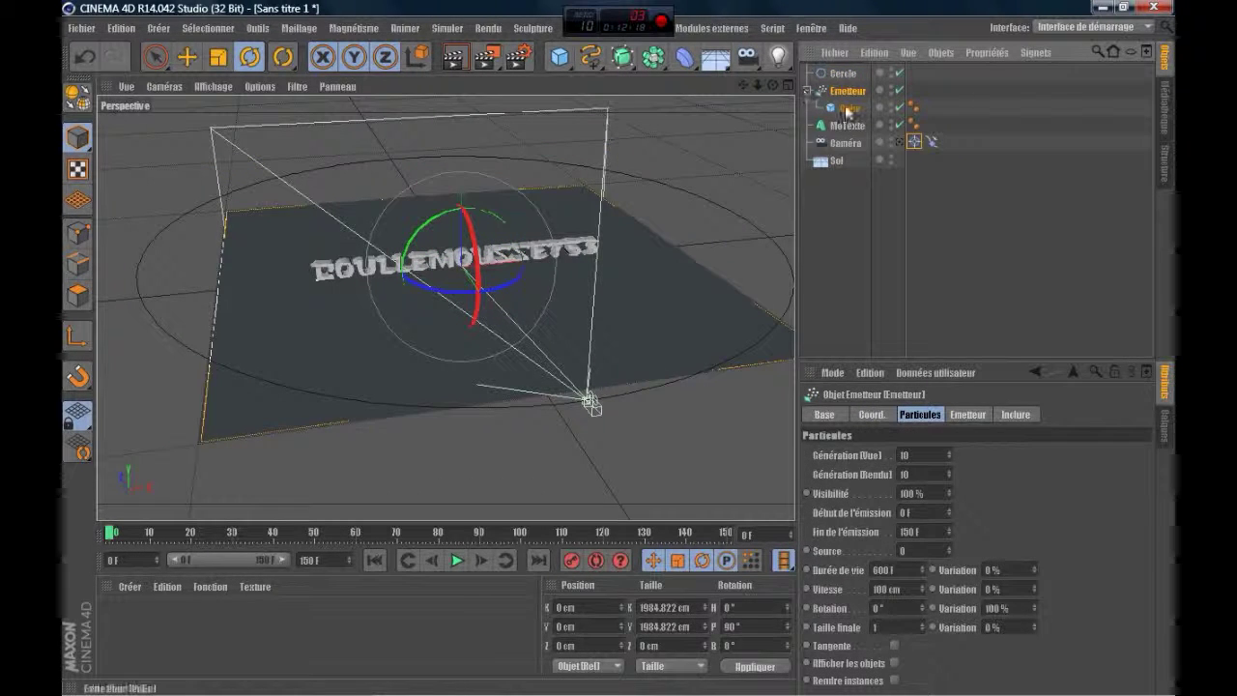
click(849, 110)
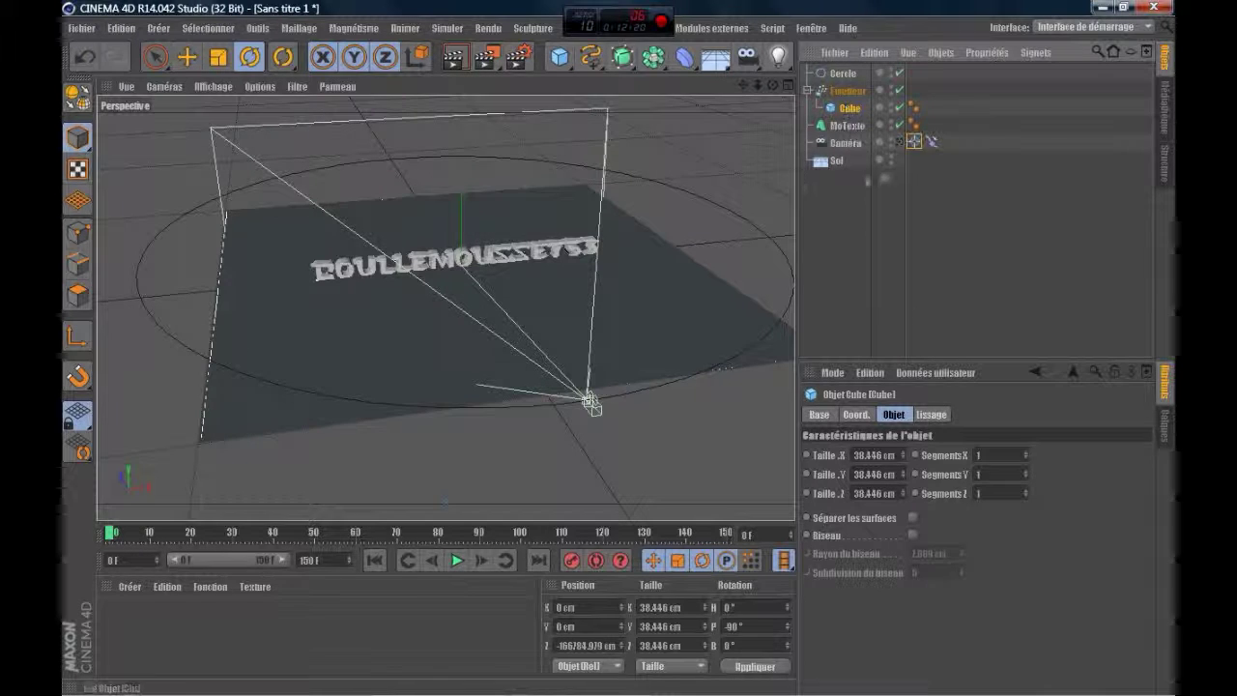
click(846, 91)
click(807, 91)
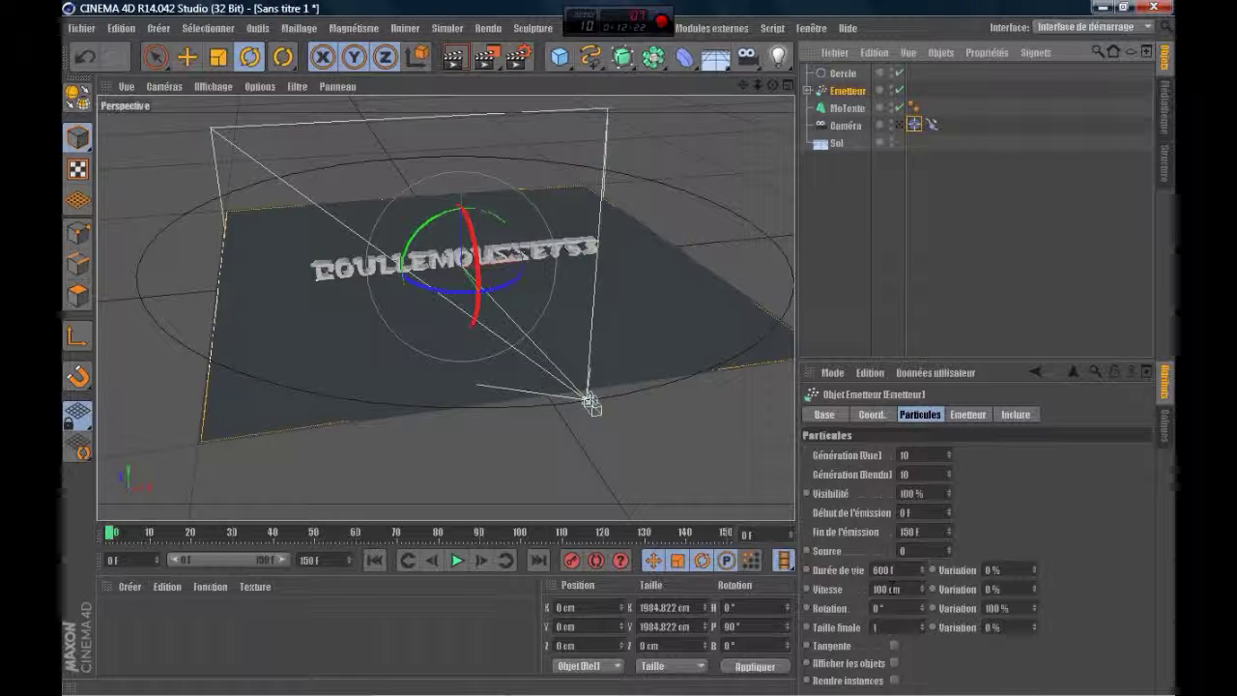
double_click(880, 608)
text(100)
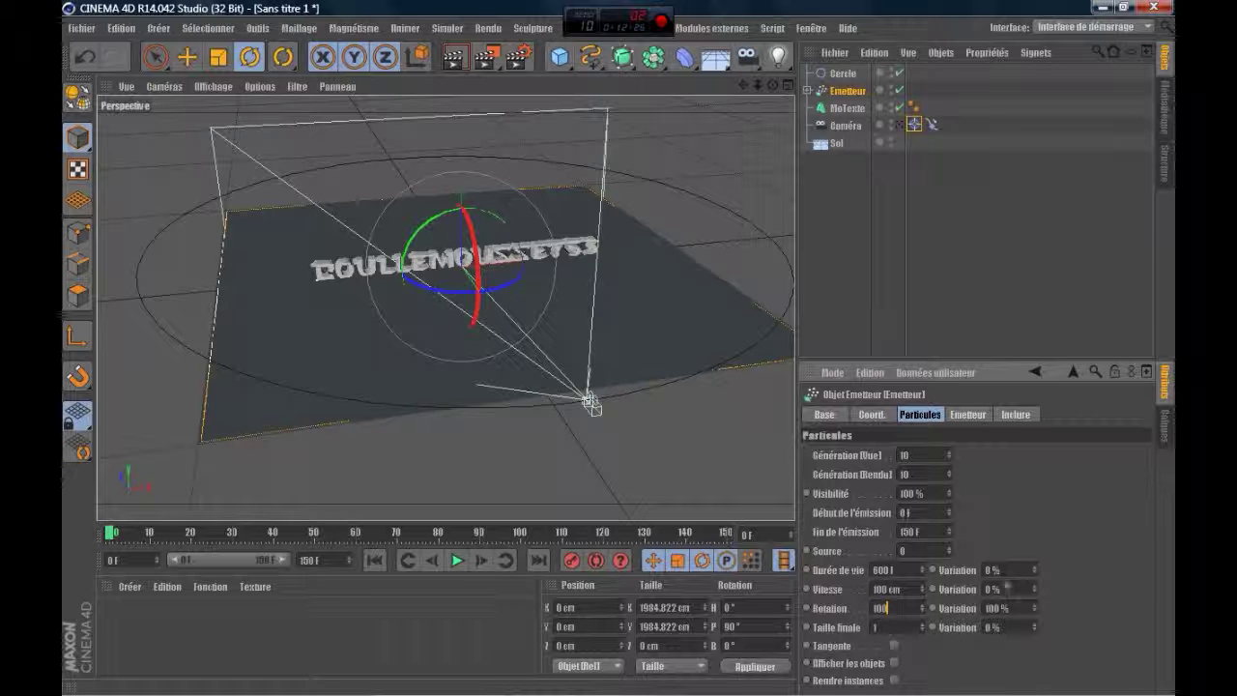
- Set the emitter's variation for particle lifetime (Durée de vie), speed (Vitesse) and final size (Taille finale) to 100%
double_click(993, 570)
text(100)
double_click(991, 589)
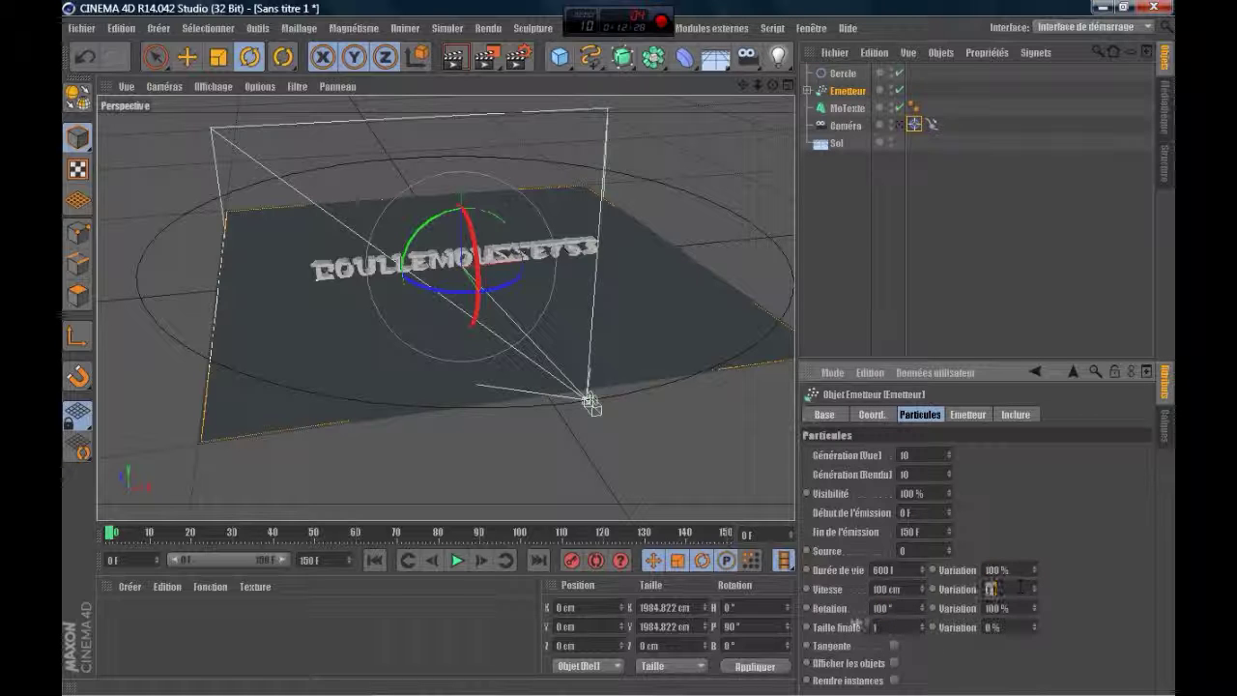
text(100)
key(Return)
text(100)
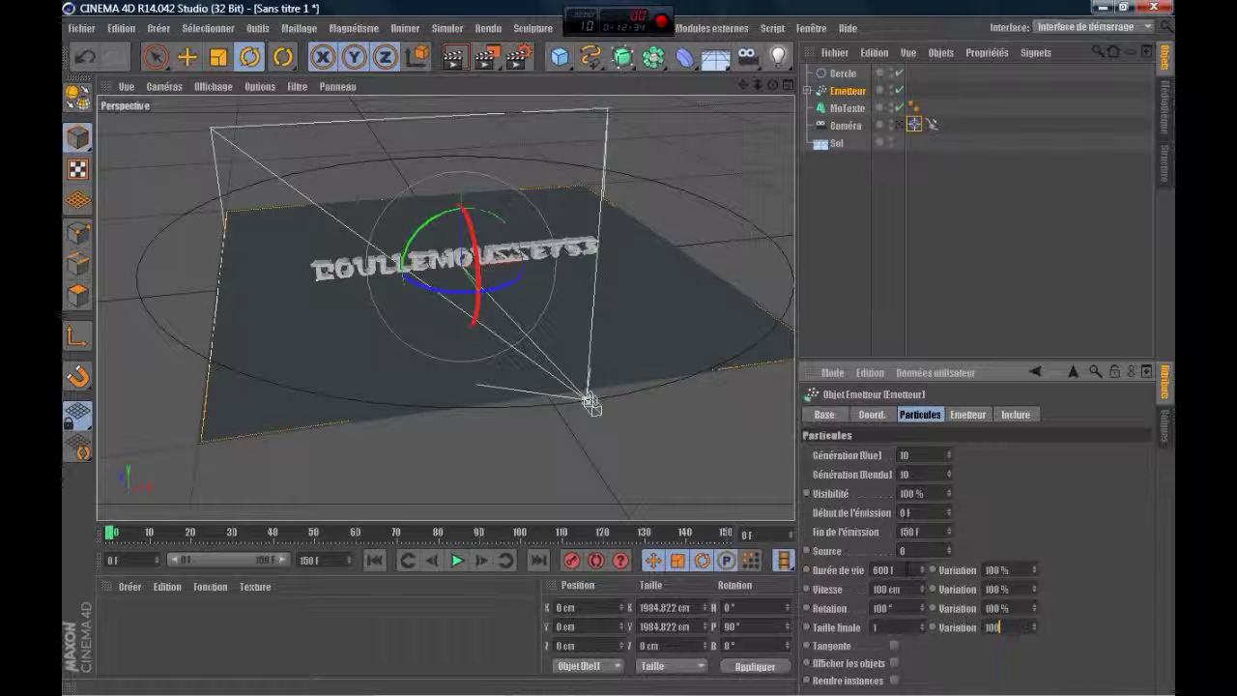
- Play the animation to check the varied particles, and return to frame 0
click(458, 562)
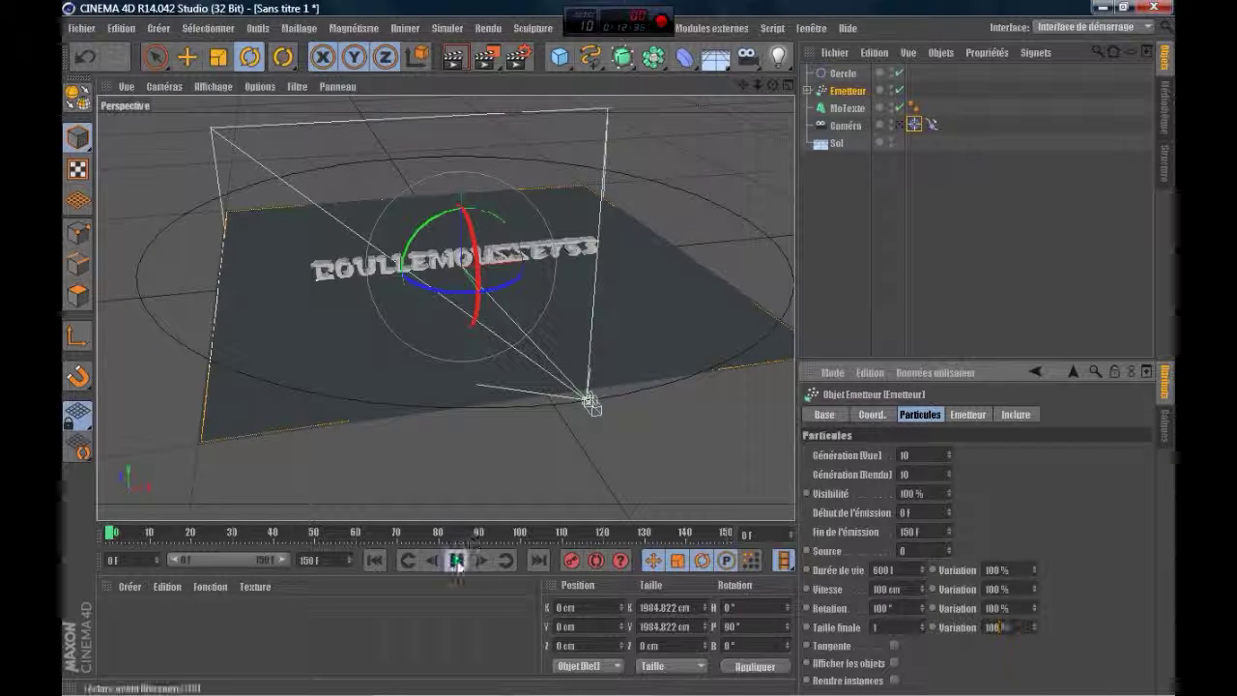
click(458, 561)
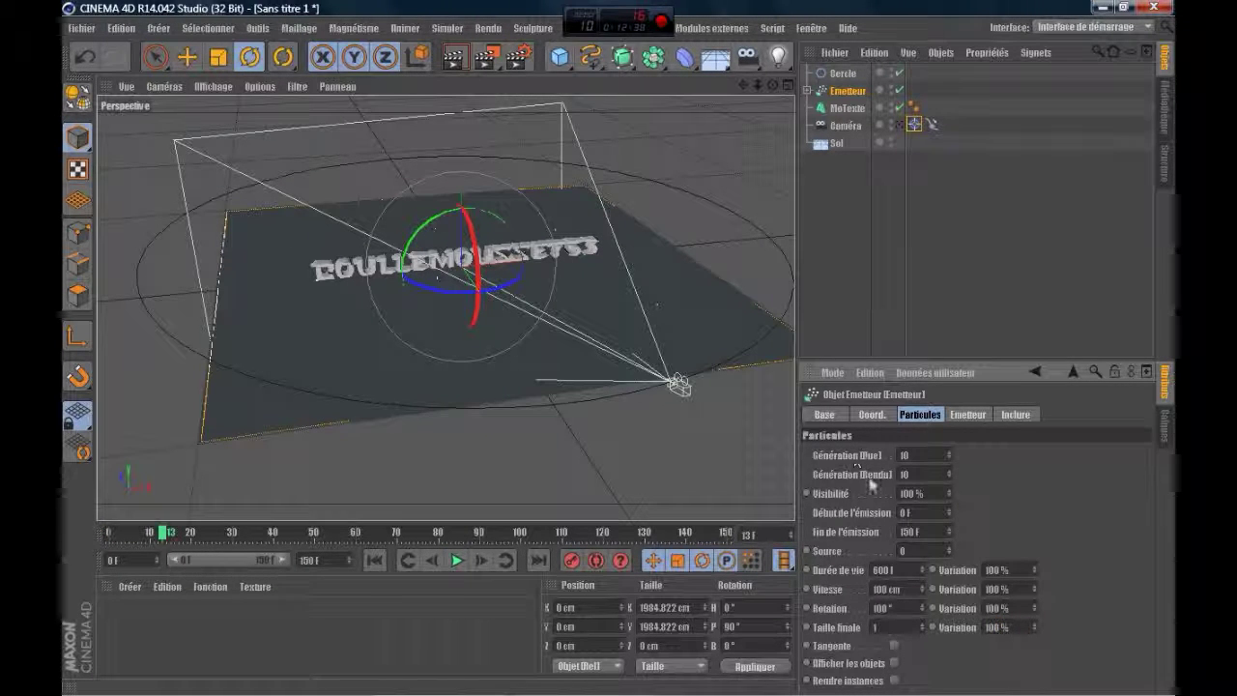
click(458, 561)
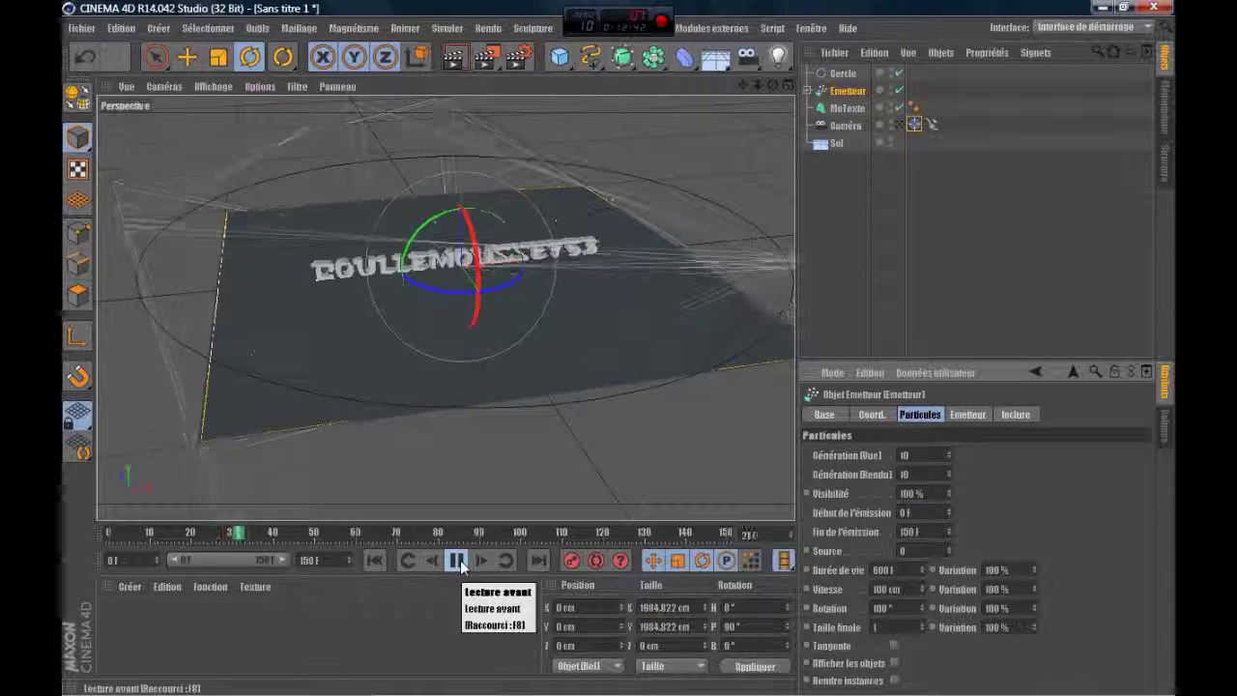
click(458, 561)
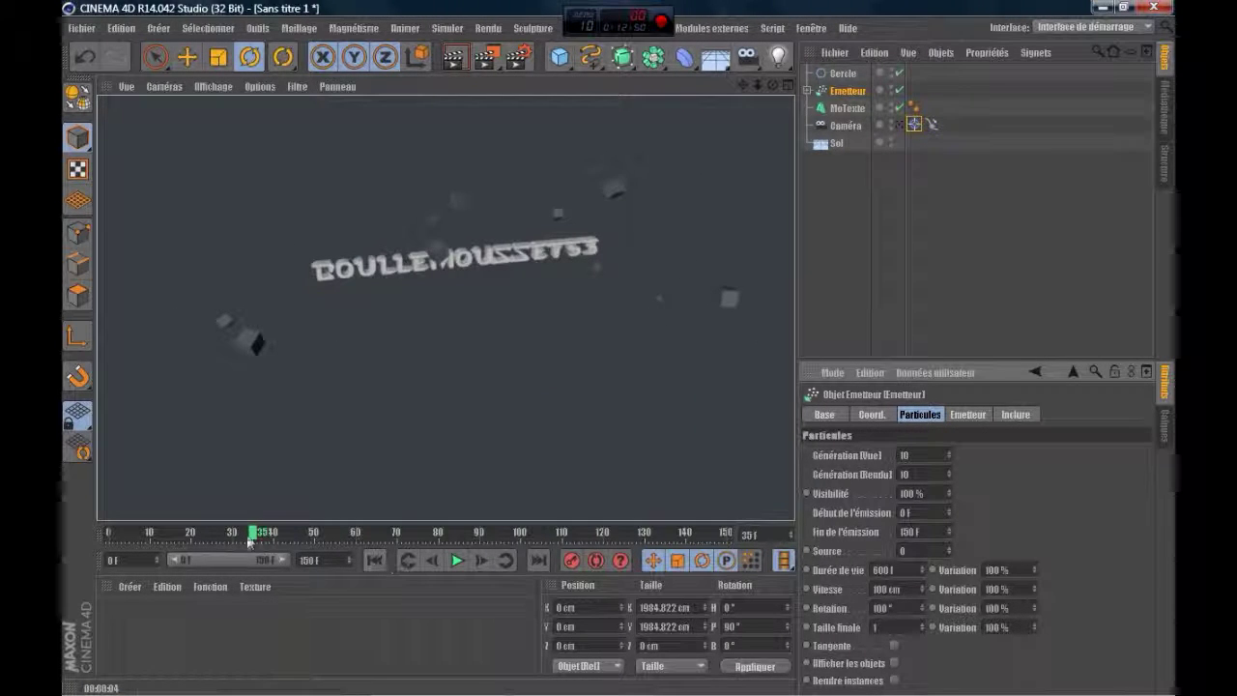
drag(253, 534, 109, 535)
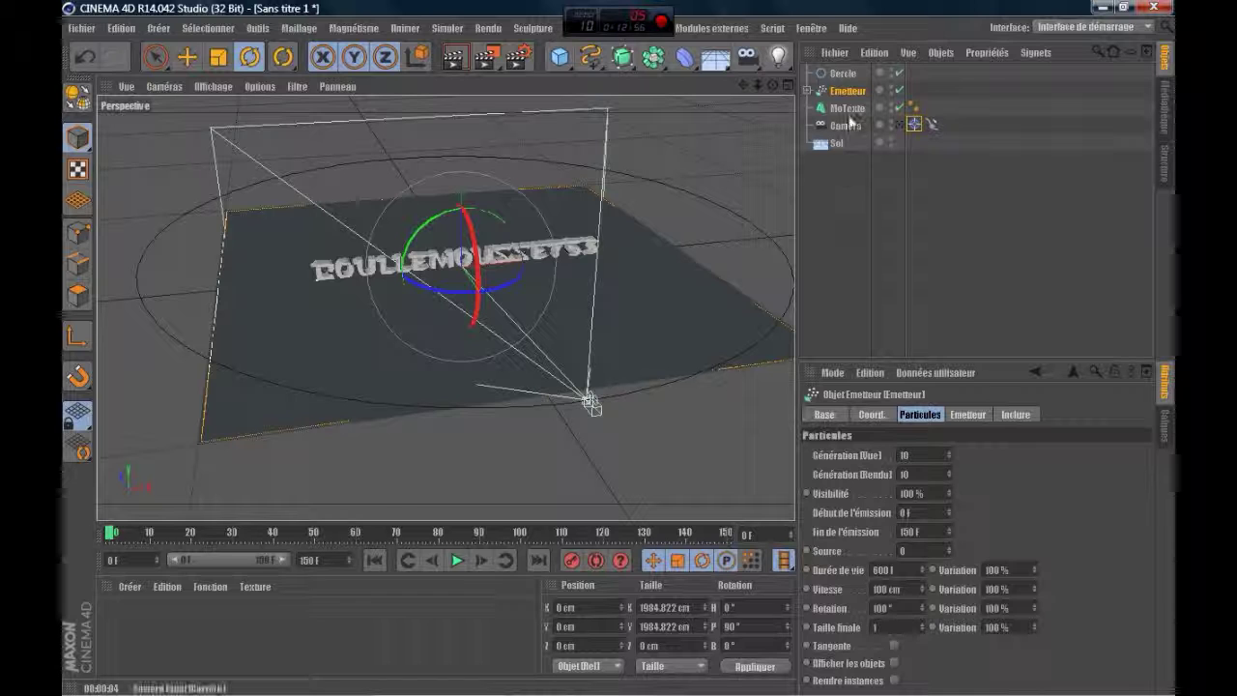
- Look through the scene camera, keyframe the text at frame 120, and keyframe it raised to about Y 533 cm at frame 140
click(848, 109)
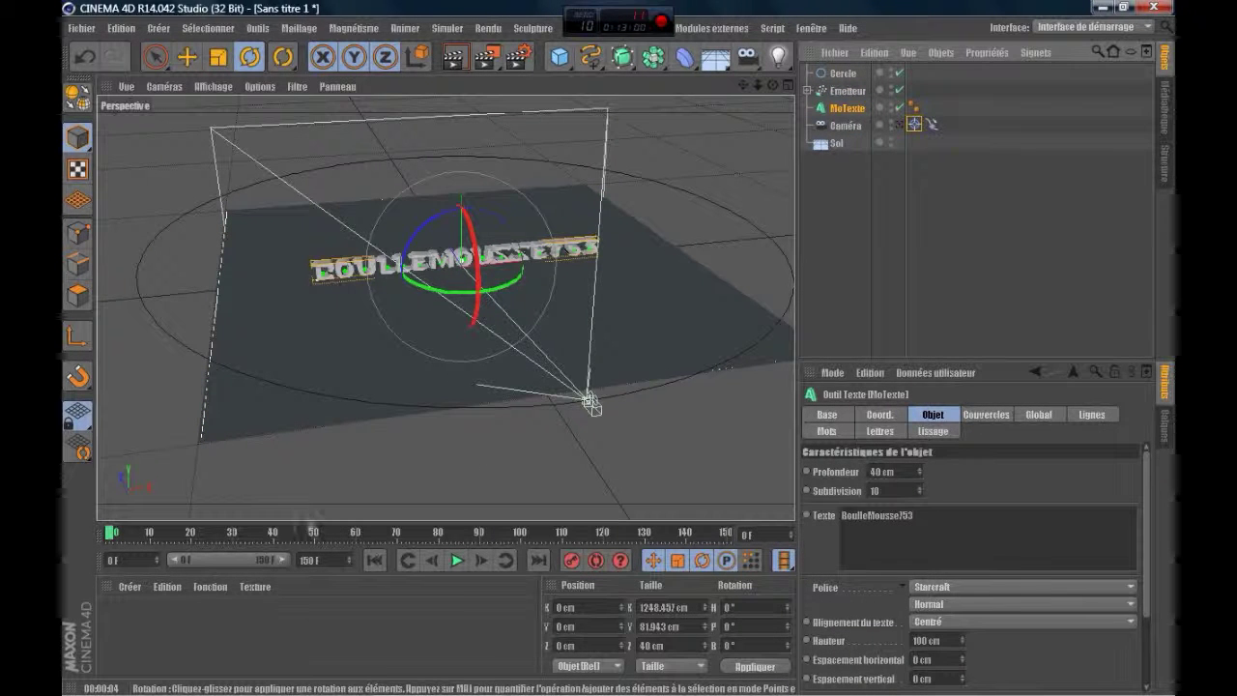
click(899, 126)
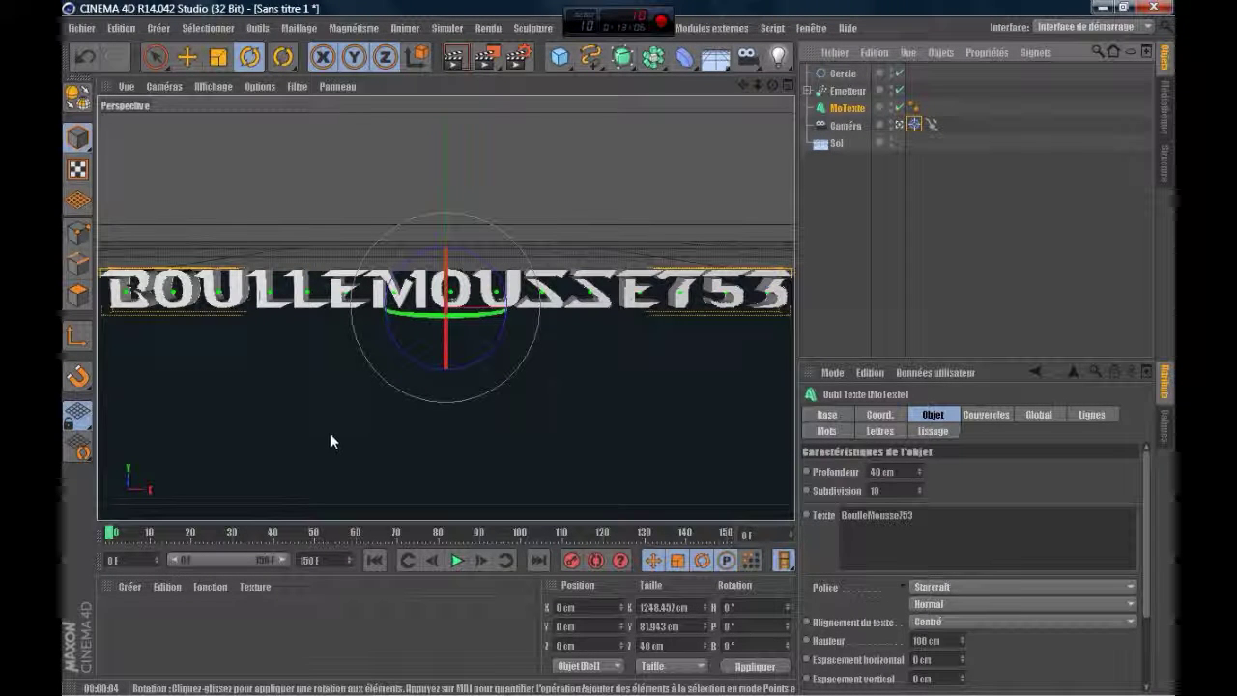
click(186, 57)
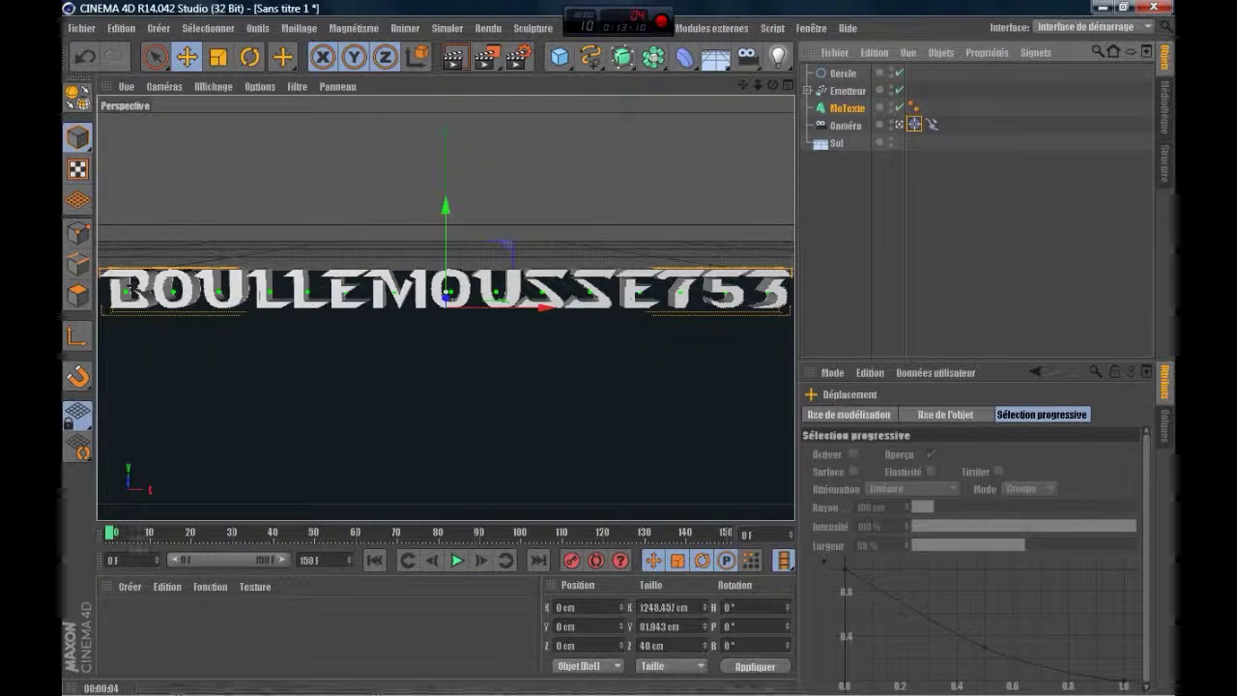
drag(112, 535, 605, 531)
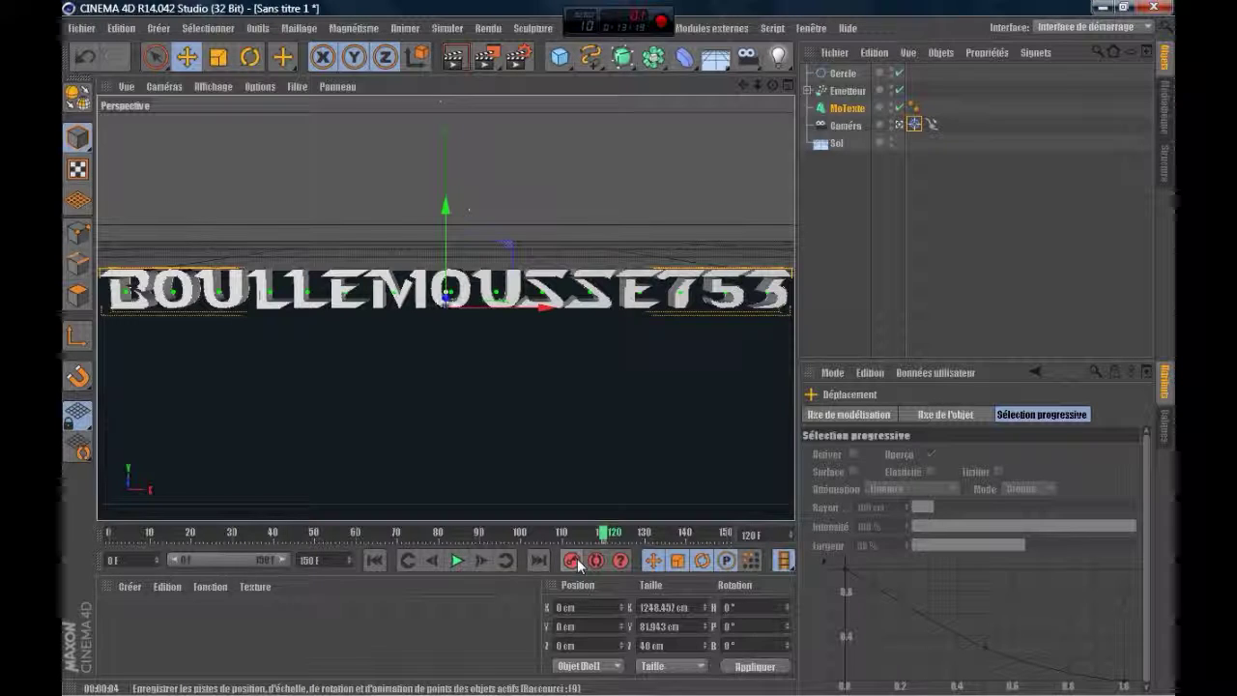
drag(604, 532, 687, 534)
drag(445, 206, 445, 456)
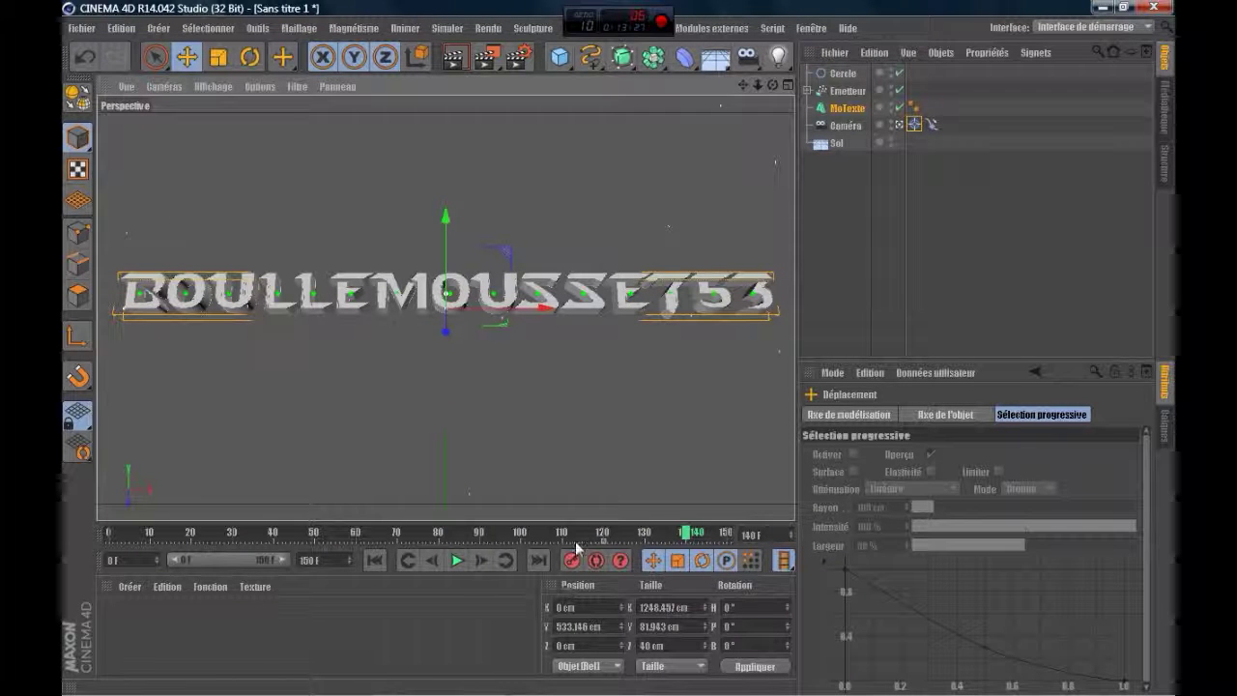
- Play the animation from frame 0 through the camera to check the text's upward movement
drag(580, 535, 63, 540)
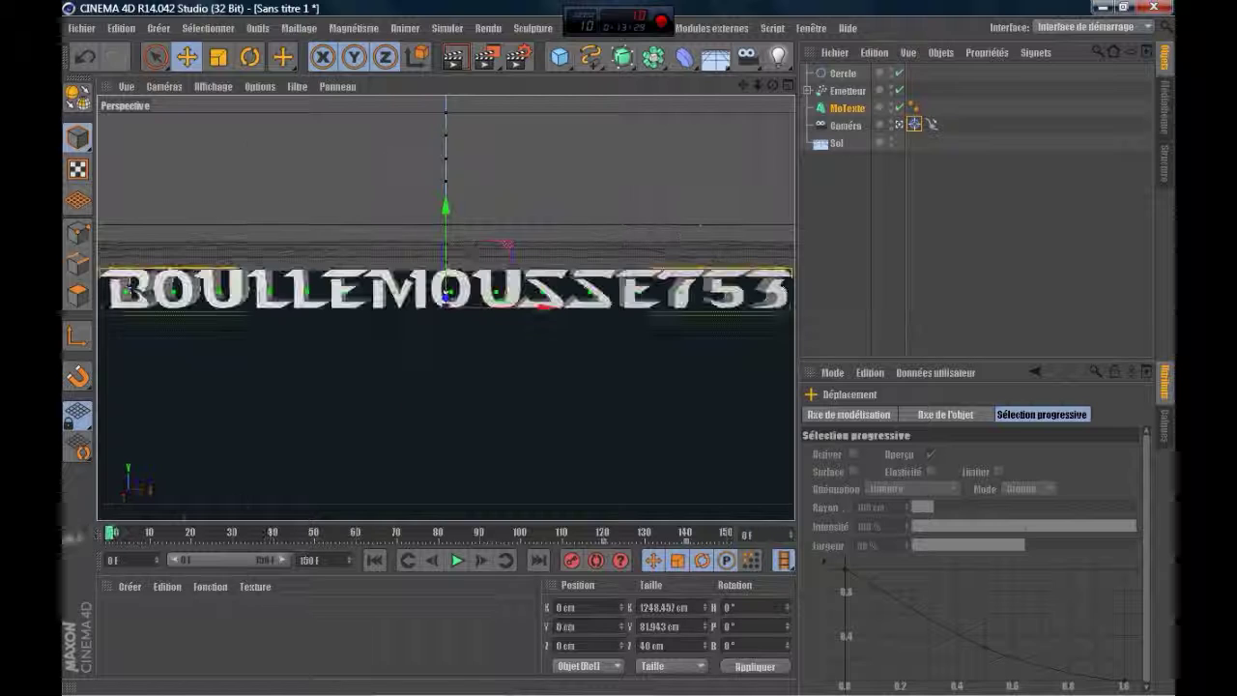
click(456, 560)
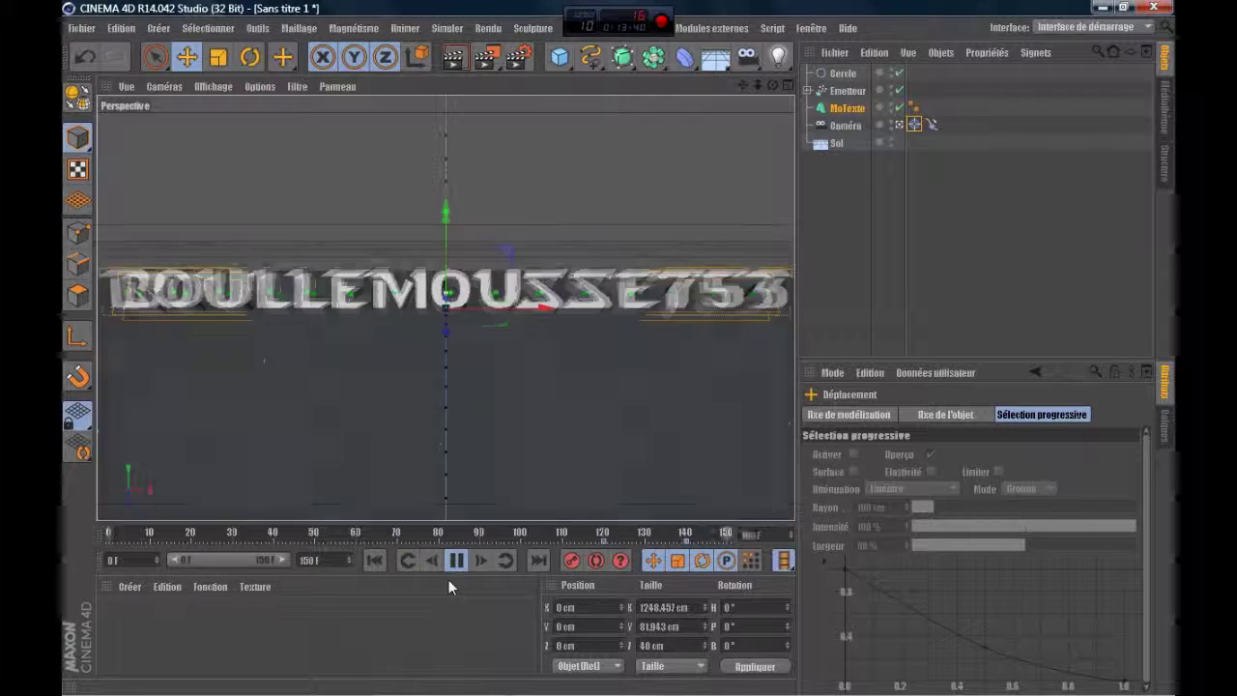
click(458, 561)
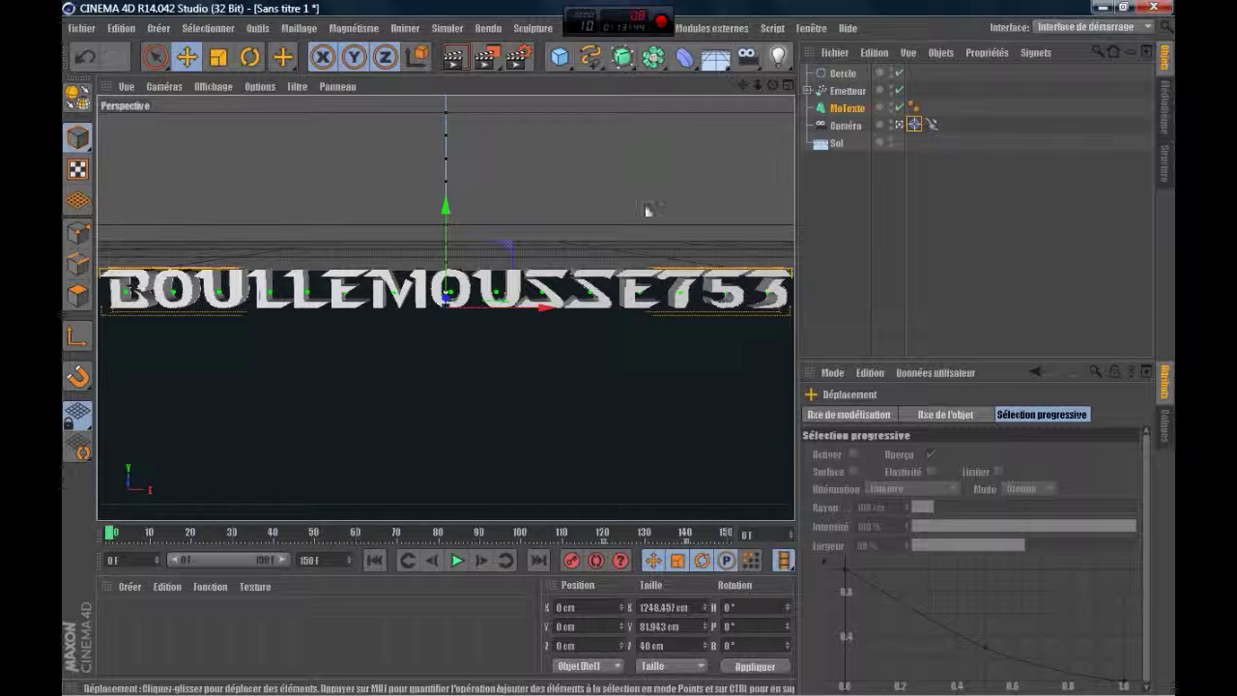
- Go to frame 140, add an Explosion deformer, and make it a child of the MoText object
drag(387, 533, 686, 532)
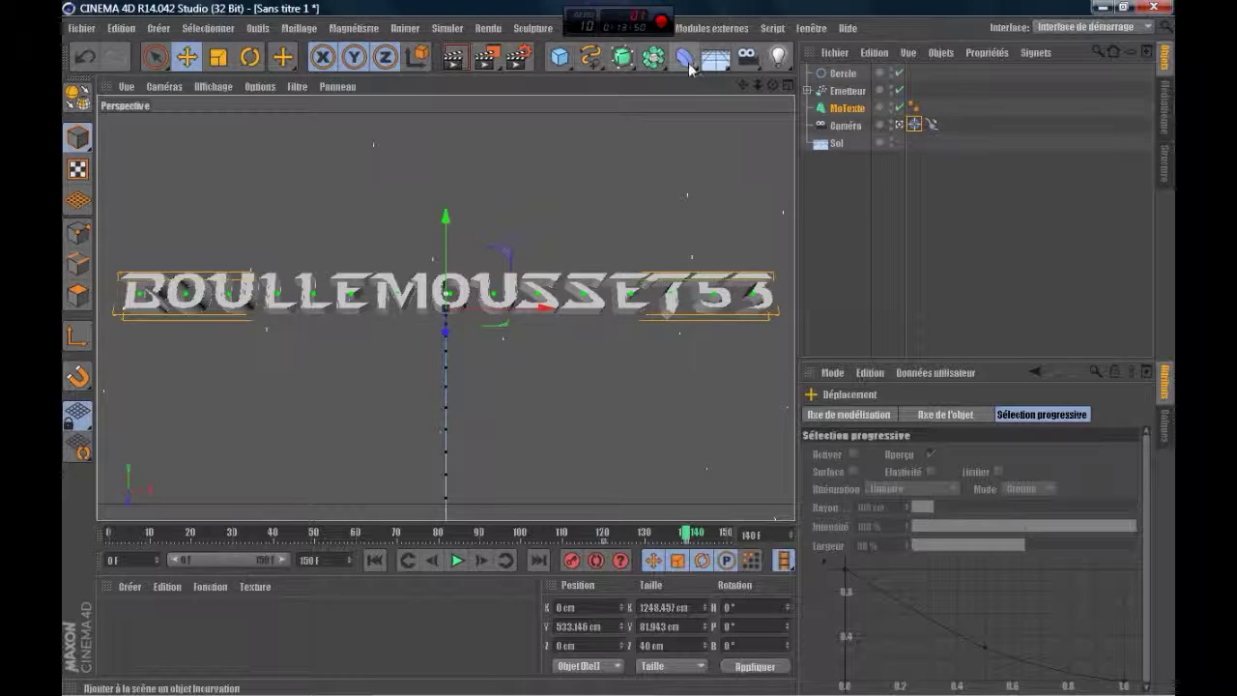
click(688, 64)
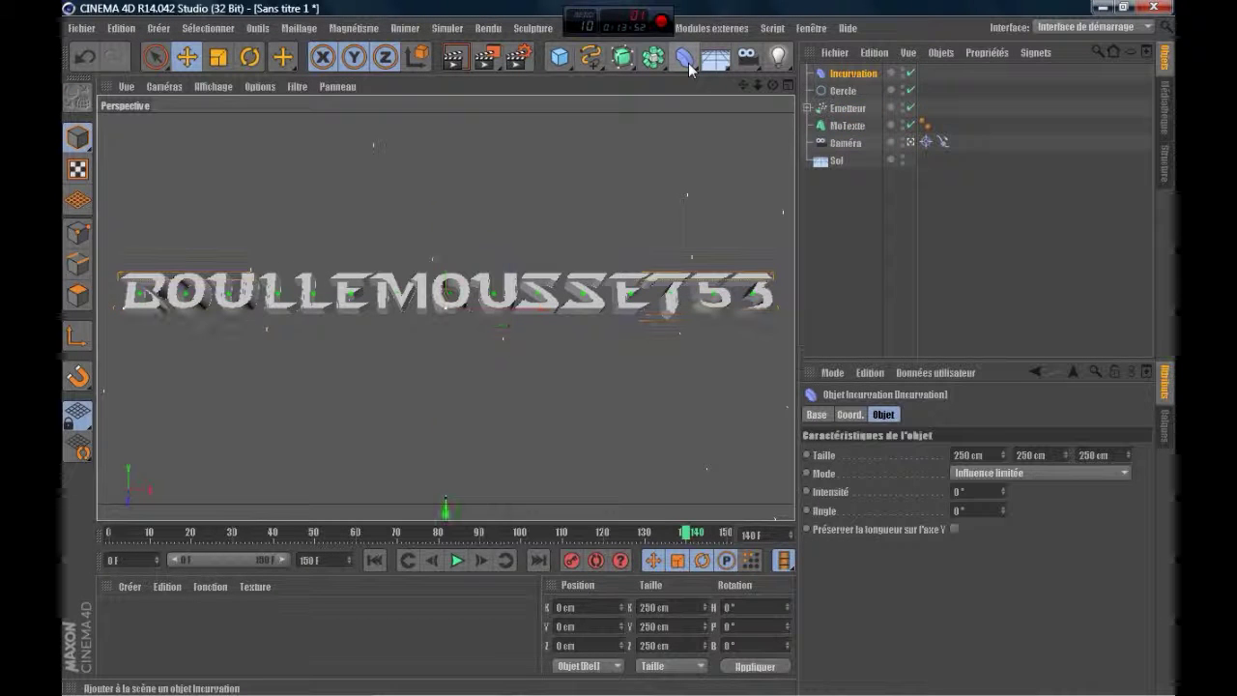
key(Delete)
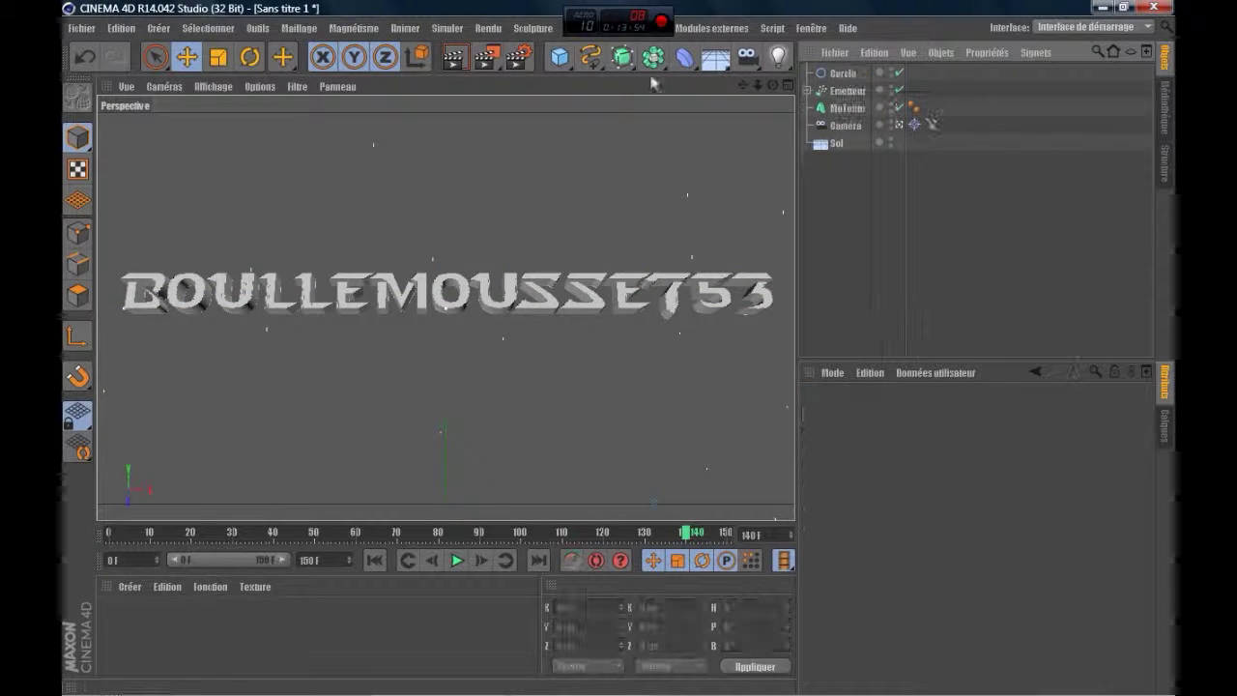
click(684, 58)
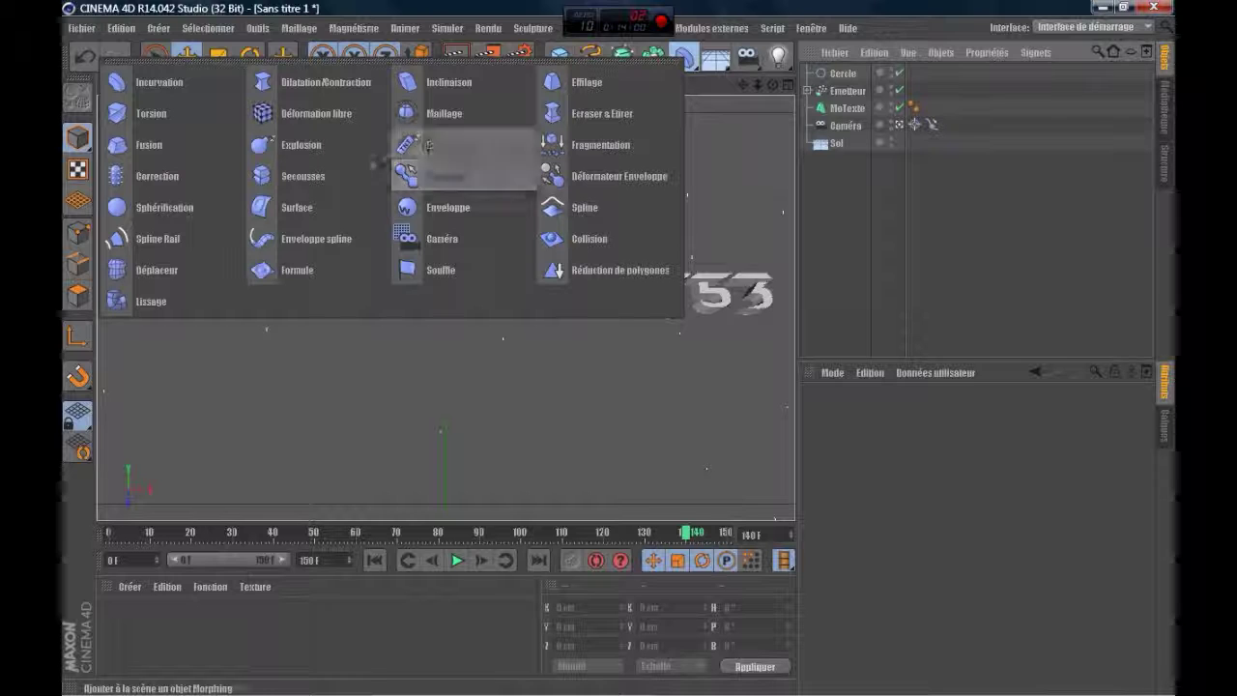
click(289, 150)
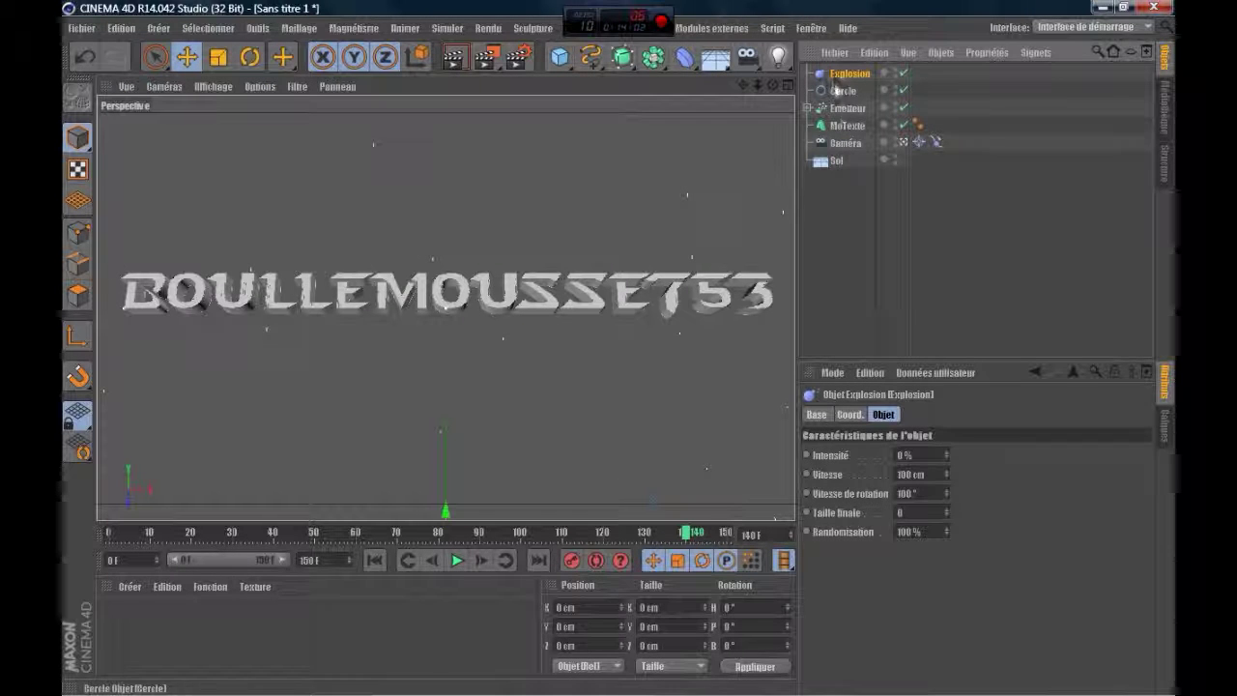
drag(844, 75, 852, 129)
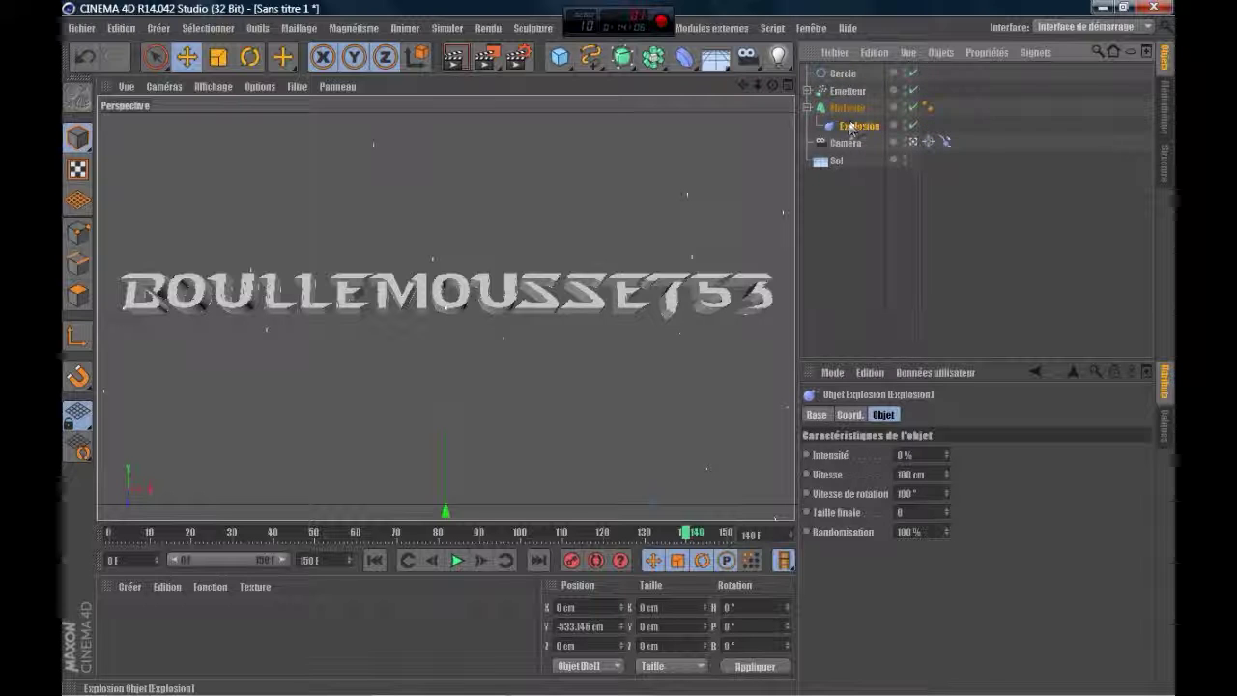
- Keyframe the Explosion's intensity (Intensité) at 0% on frame 140 and at 100% on frame 150
click(807, 456)
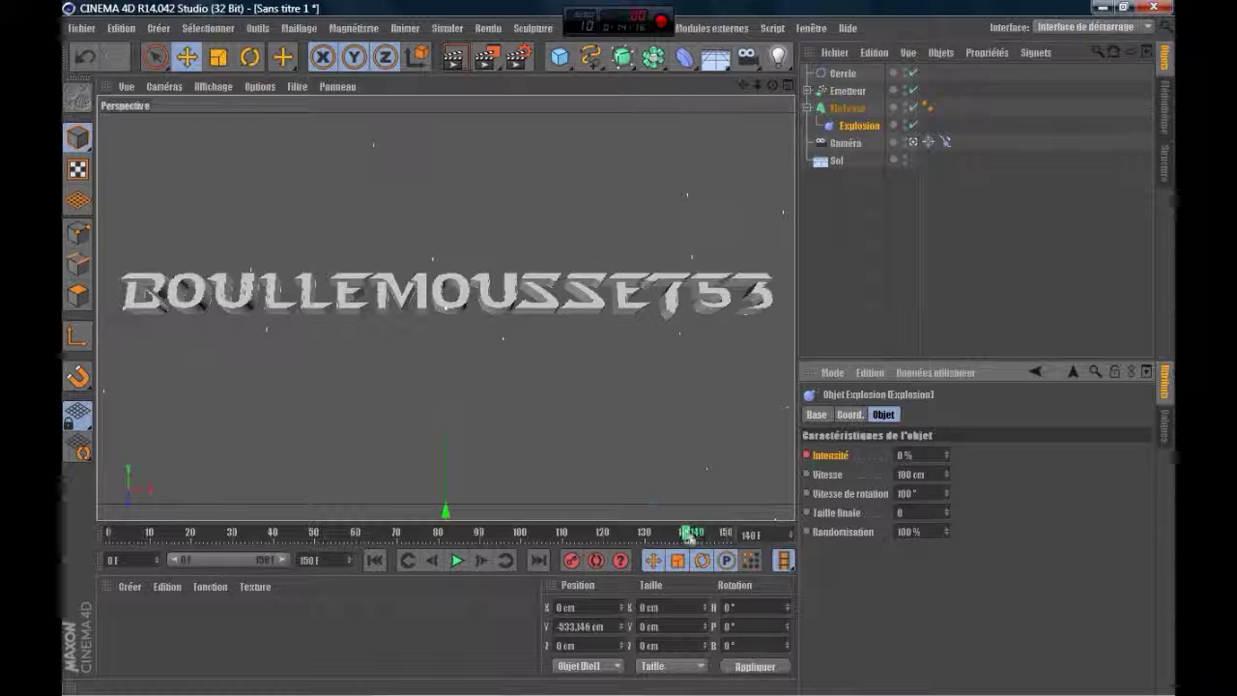
drag(690, 533, 724, 534)
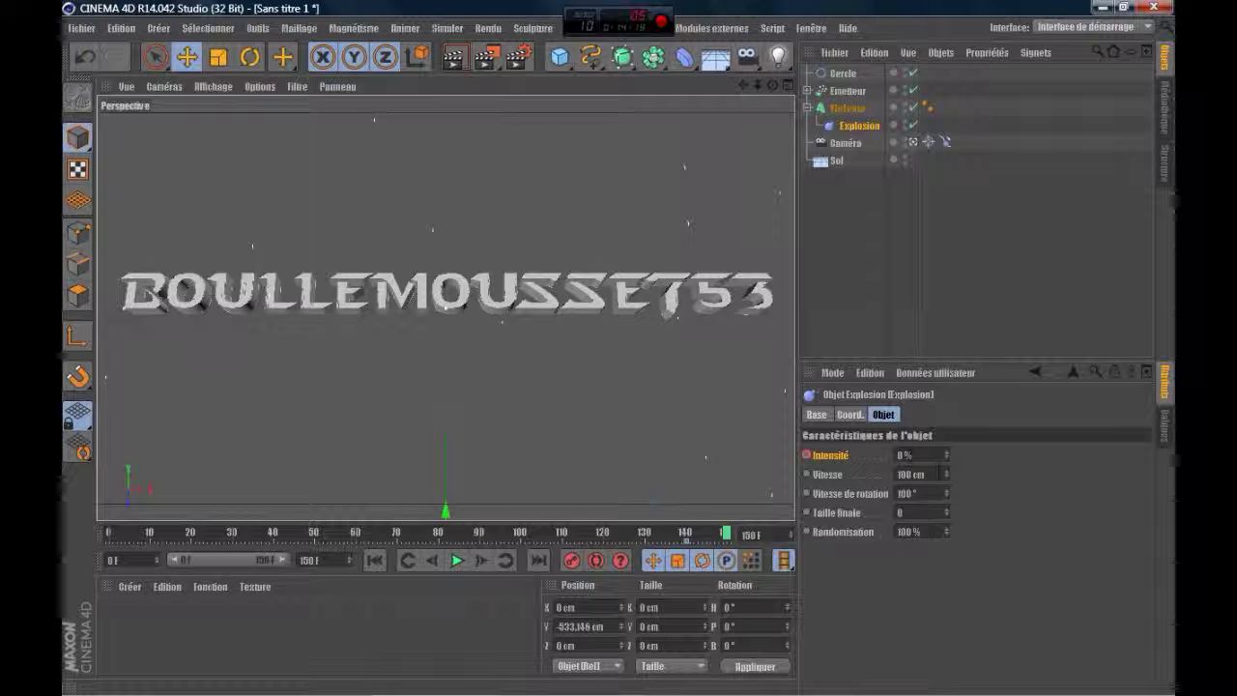
drag(912, 456, 812, 496)
text(100)
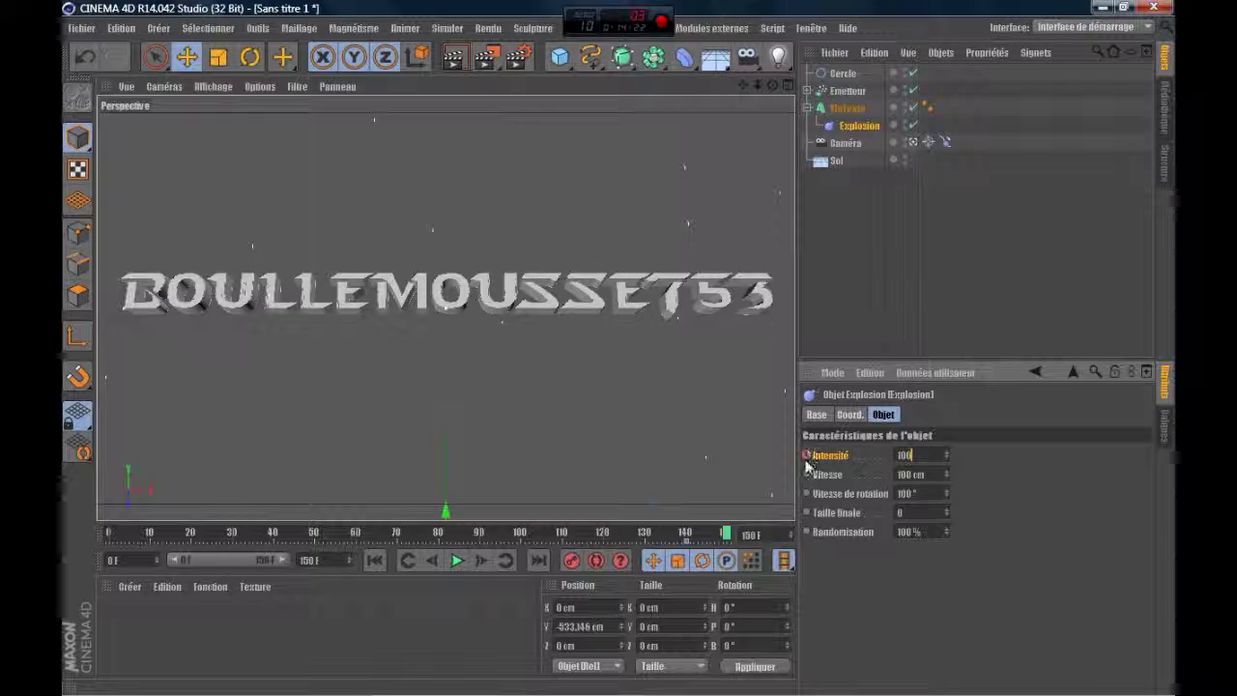
key(Return)
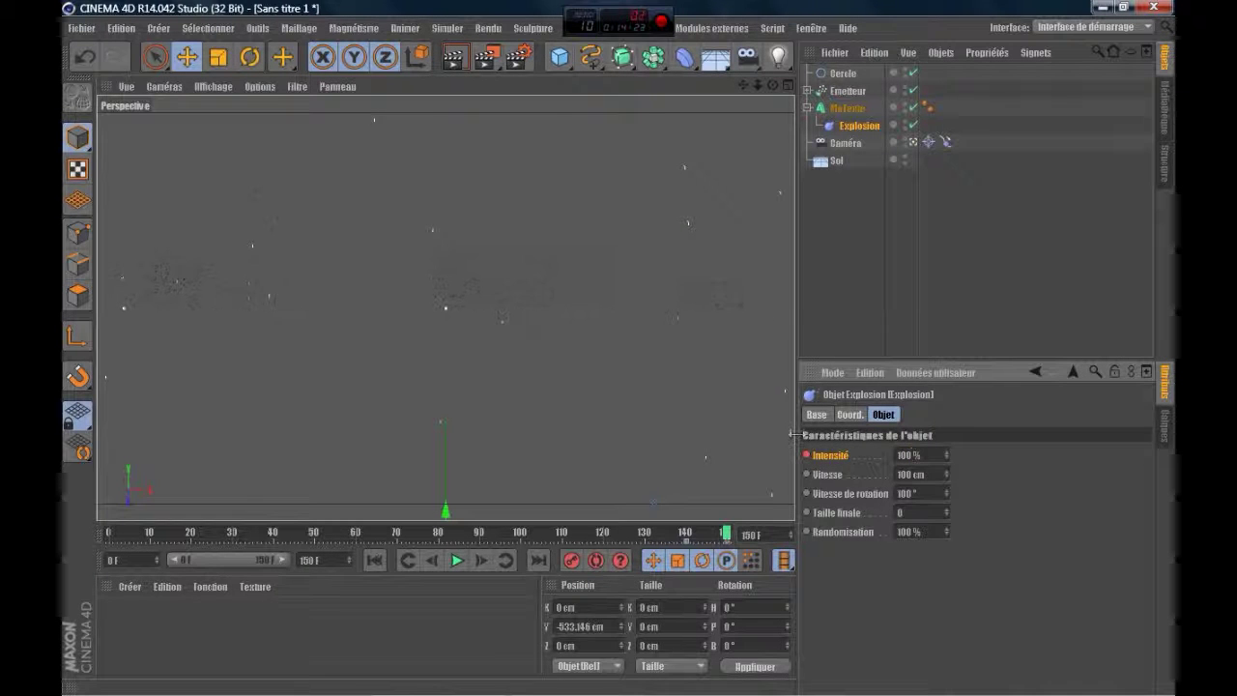
- Render a preview of the exploding text at frame 145, and return to frame 0
click(709, 537)
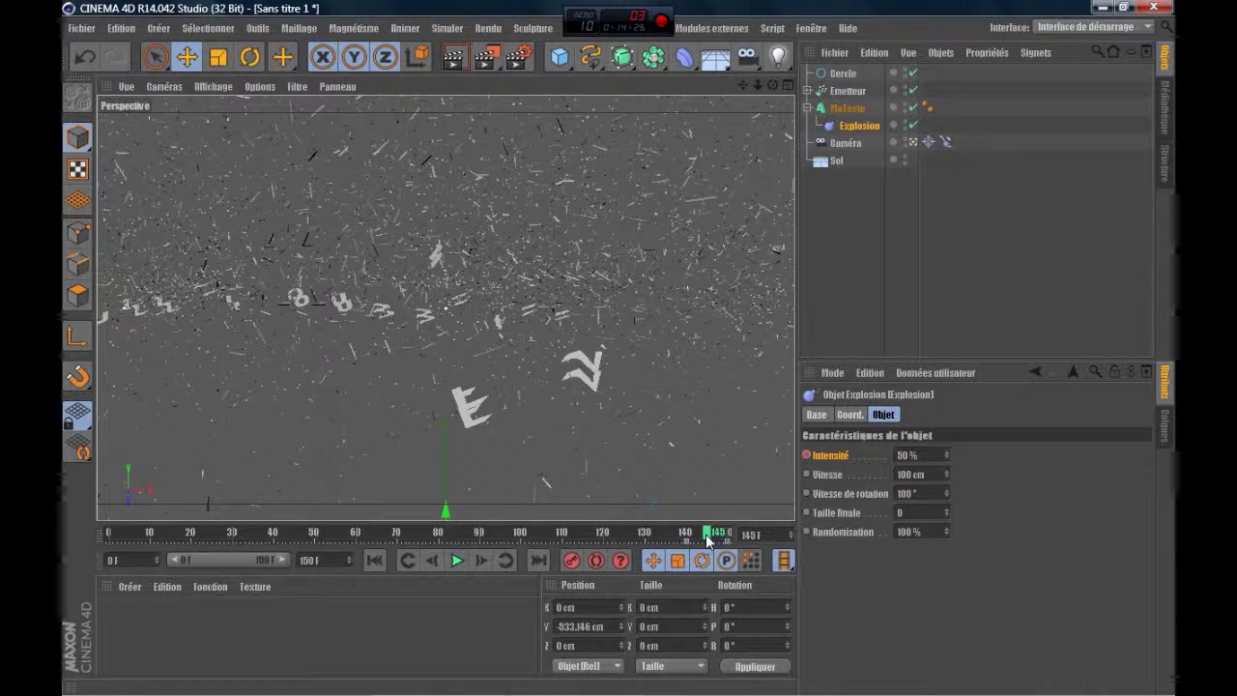
click(456, 58)
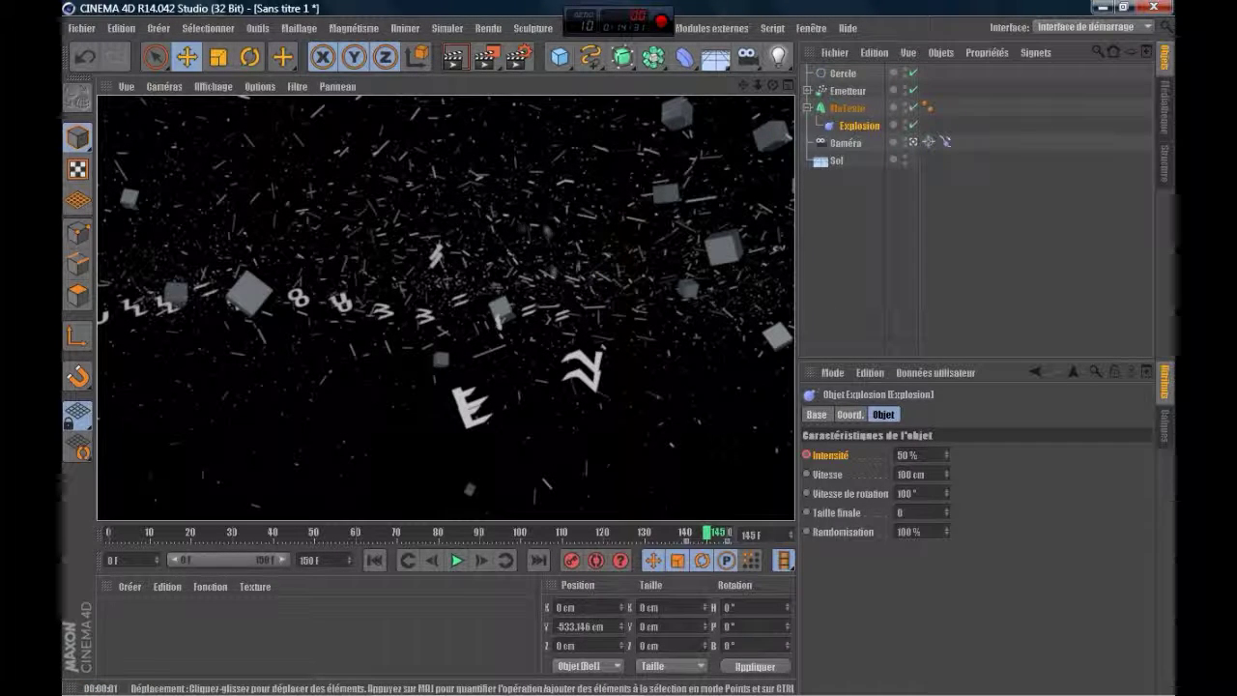
drag(717, 526, 62, 530)
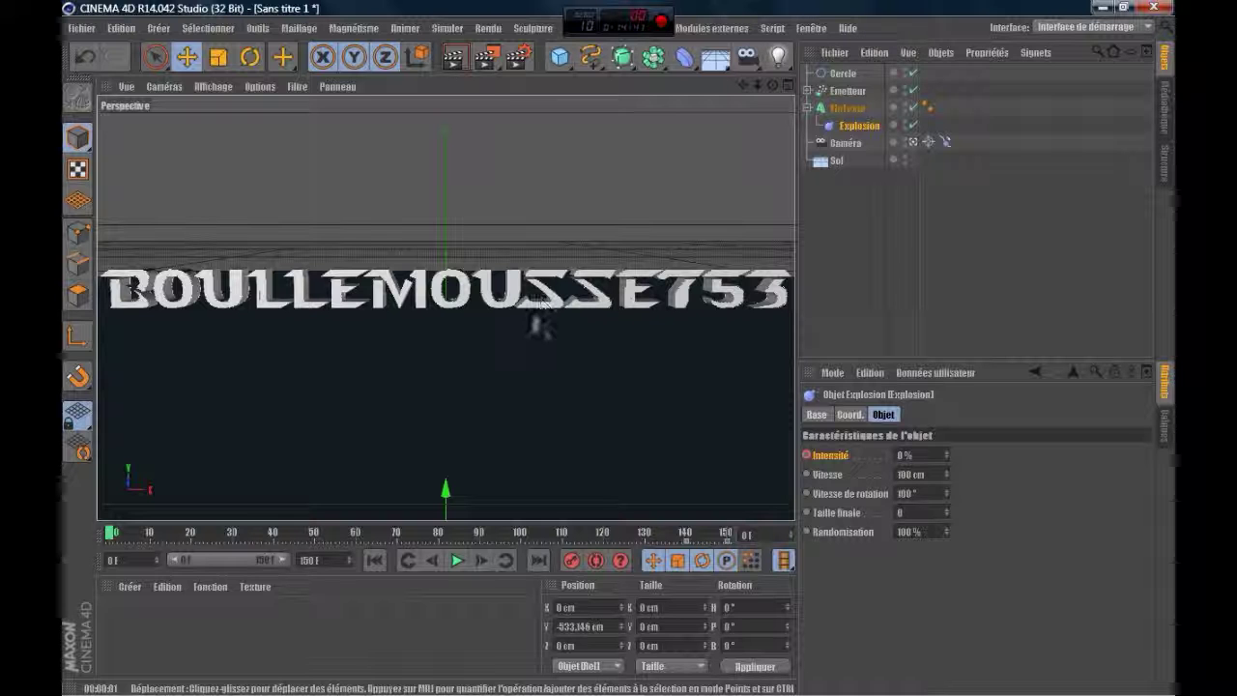
- Collapse the MoText's children in the object list and create a new material
click(806, 107)
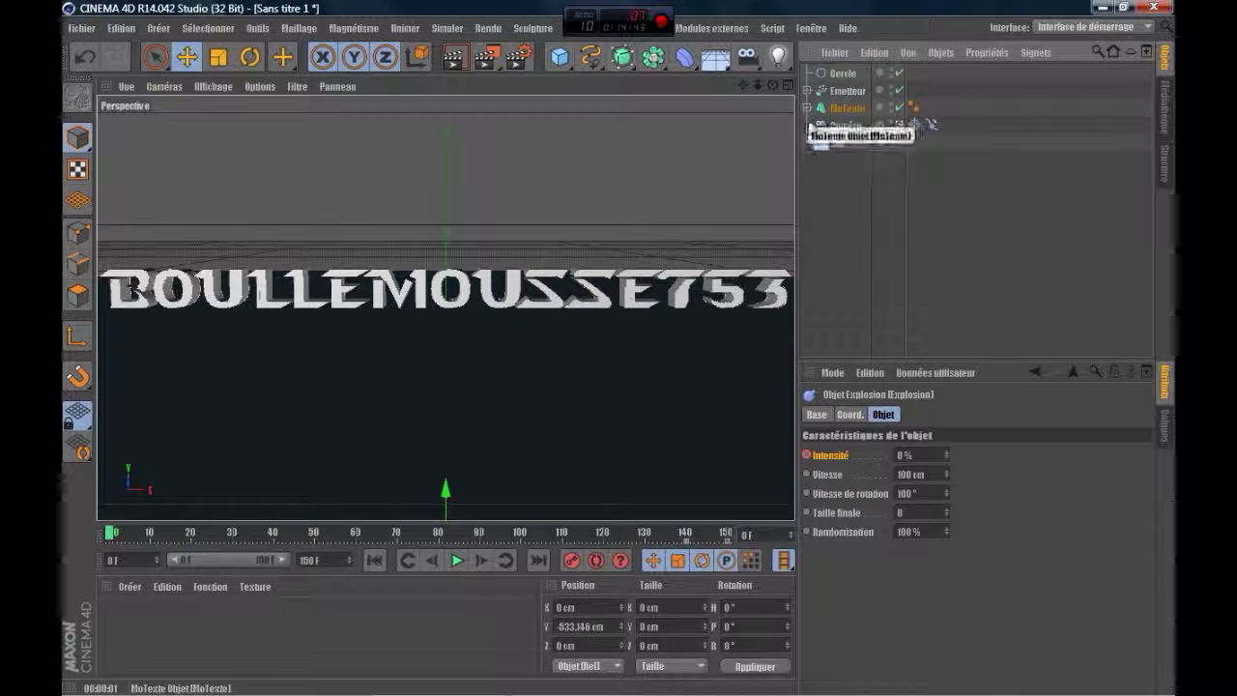
double_click(412, 640)
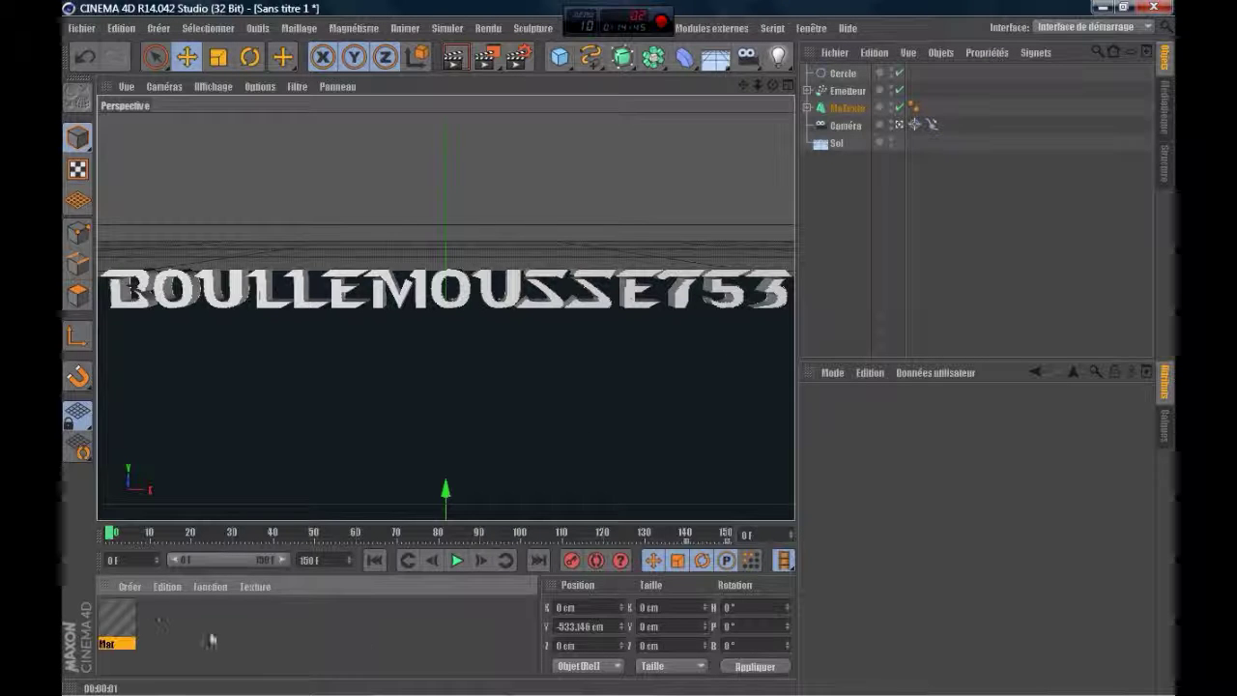
- Set the colour of the new material to white (255, 255, 255)
double_click(127, 616)
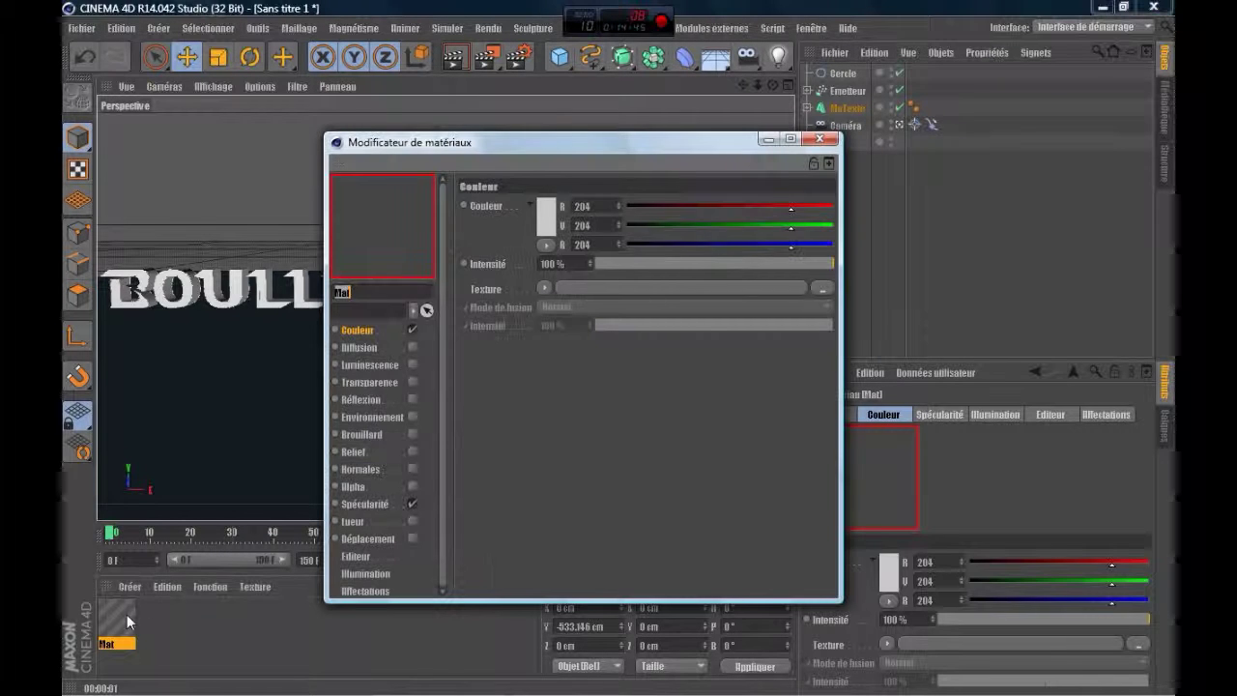
click(546, 216)
click(507, 295)
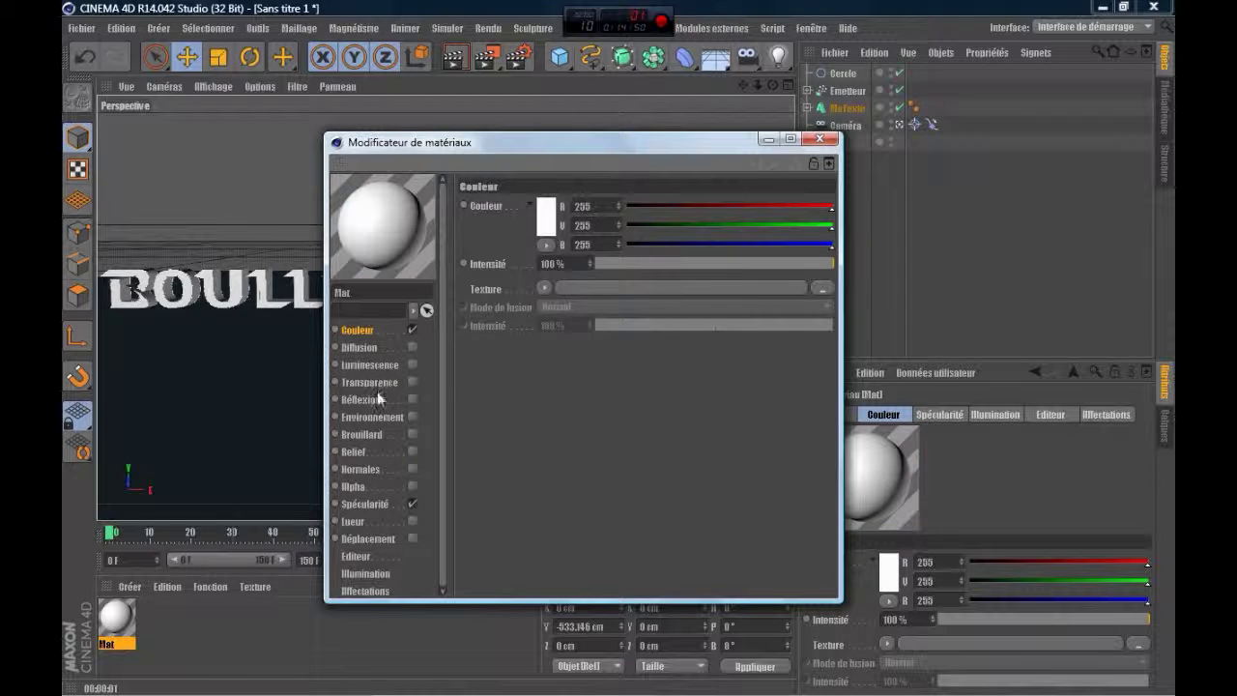
- Enable Réflexion at 11 % intensity on the white material and apply the material to the Sol object
click(375, 398)
click(412, 399)
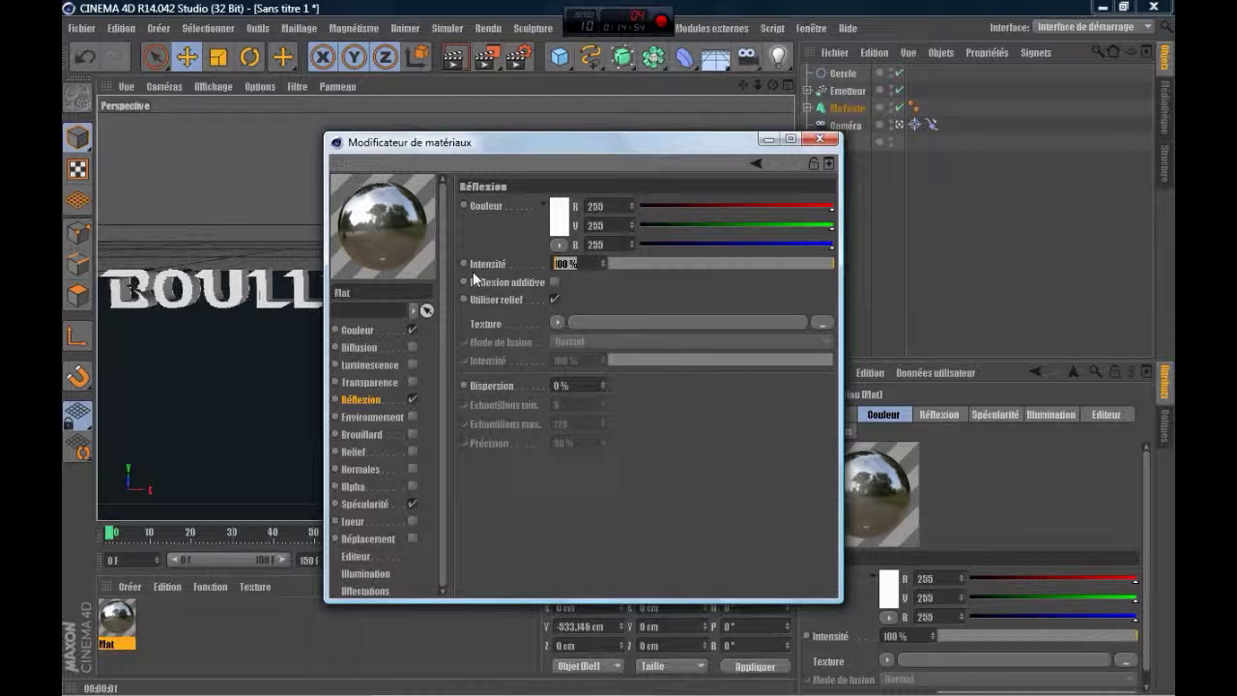
text(1.1)
click(606, 302)
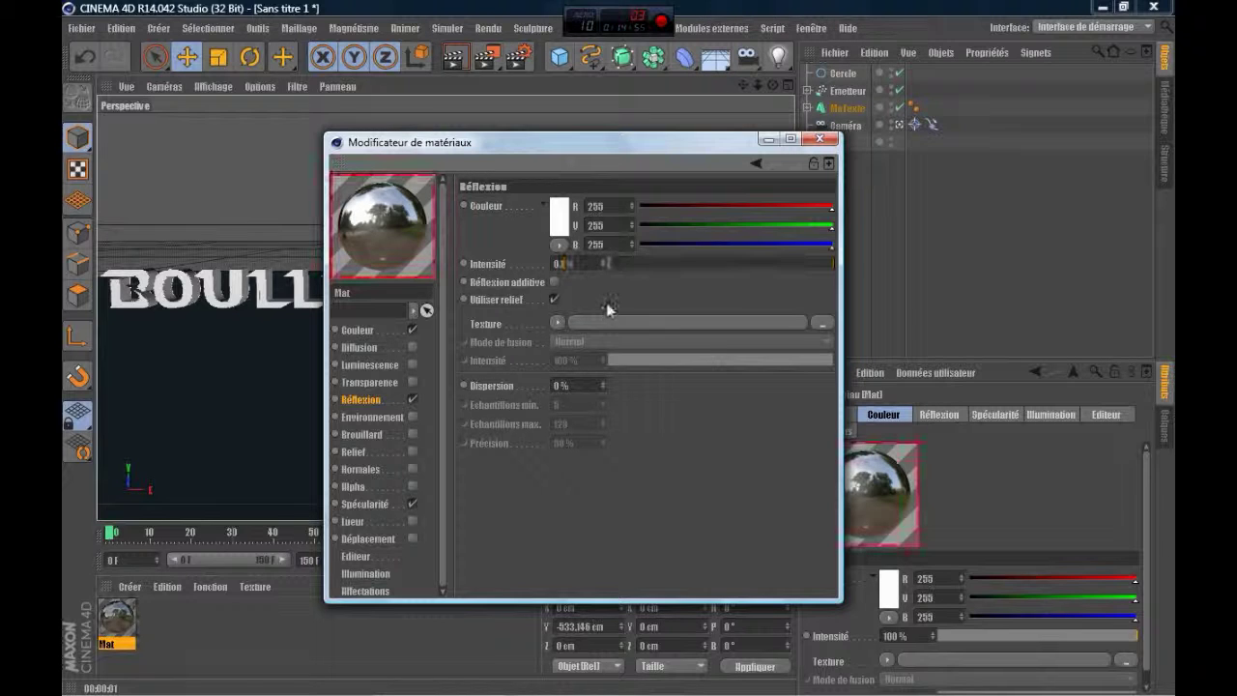
double_click(582, 264)
text(1)
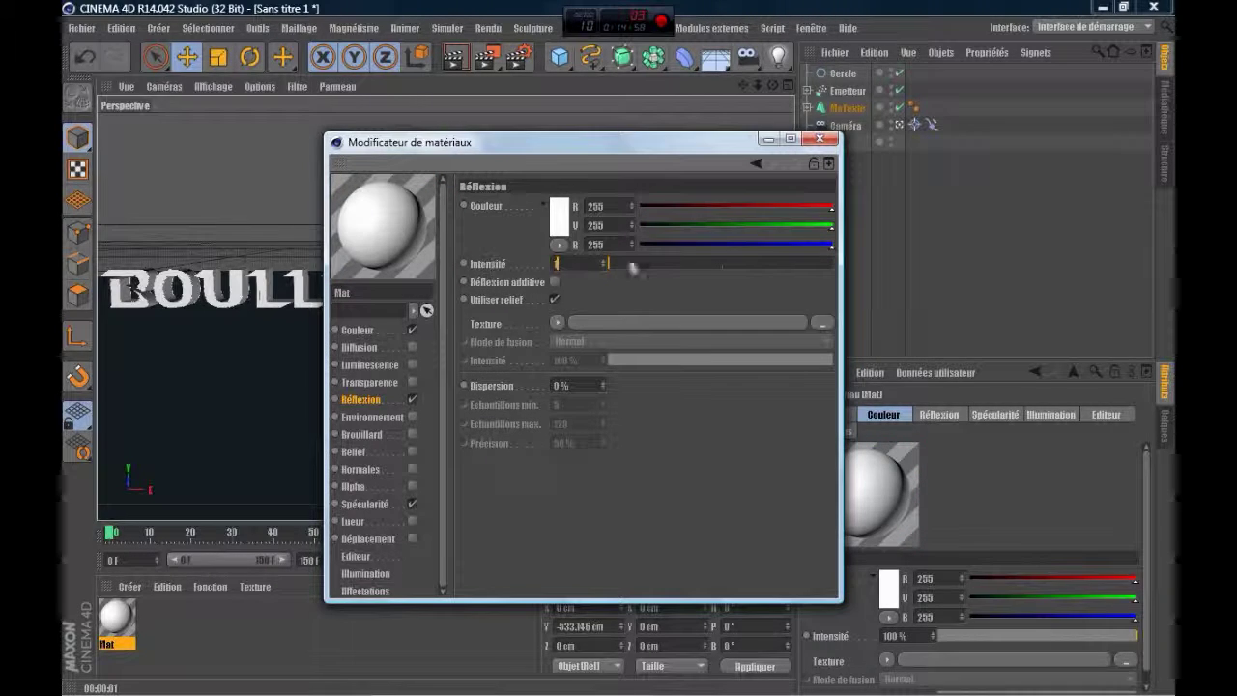
click(633, 294)
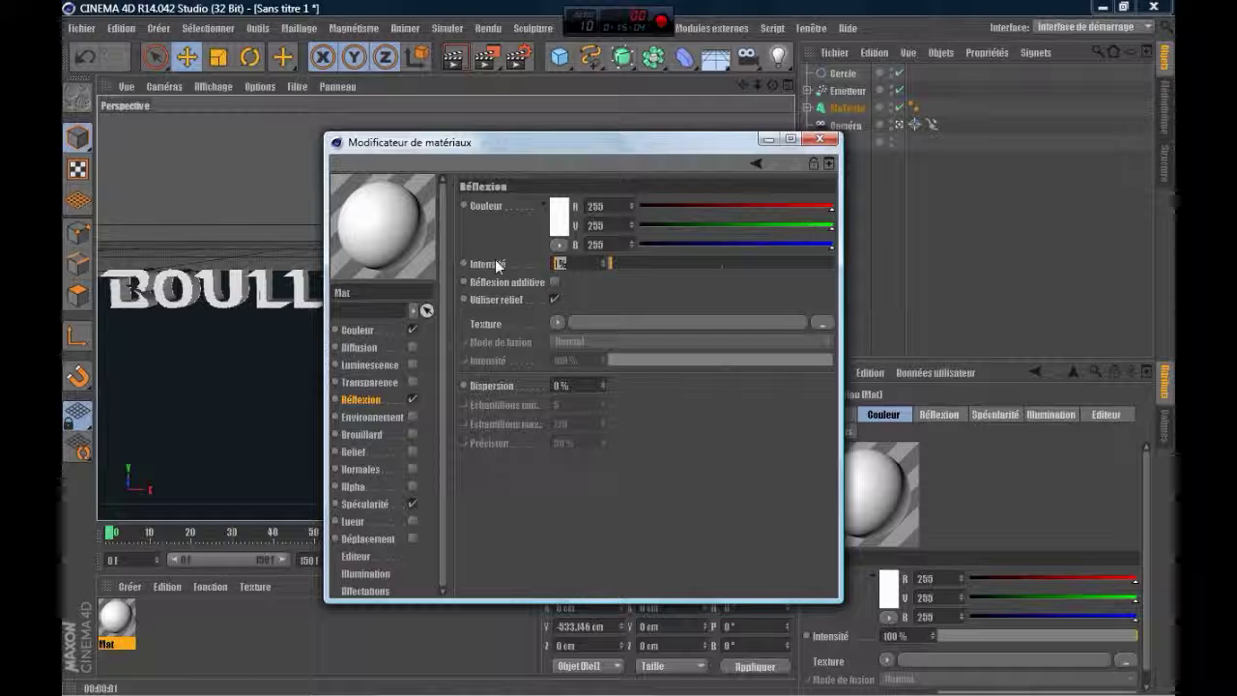
text(11)
click(610, 279)
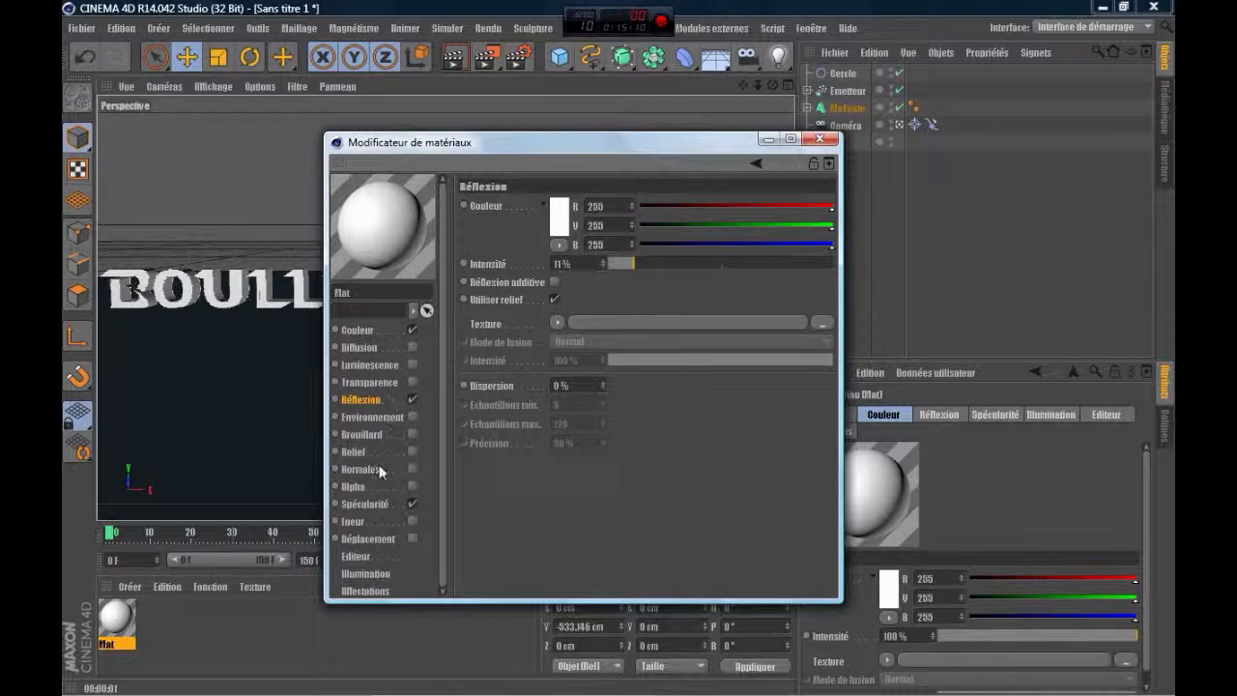
click(819, 138)
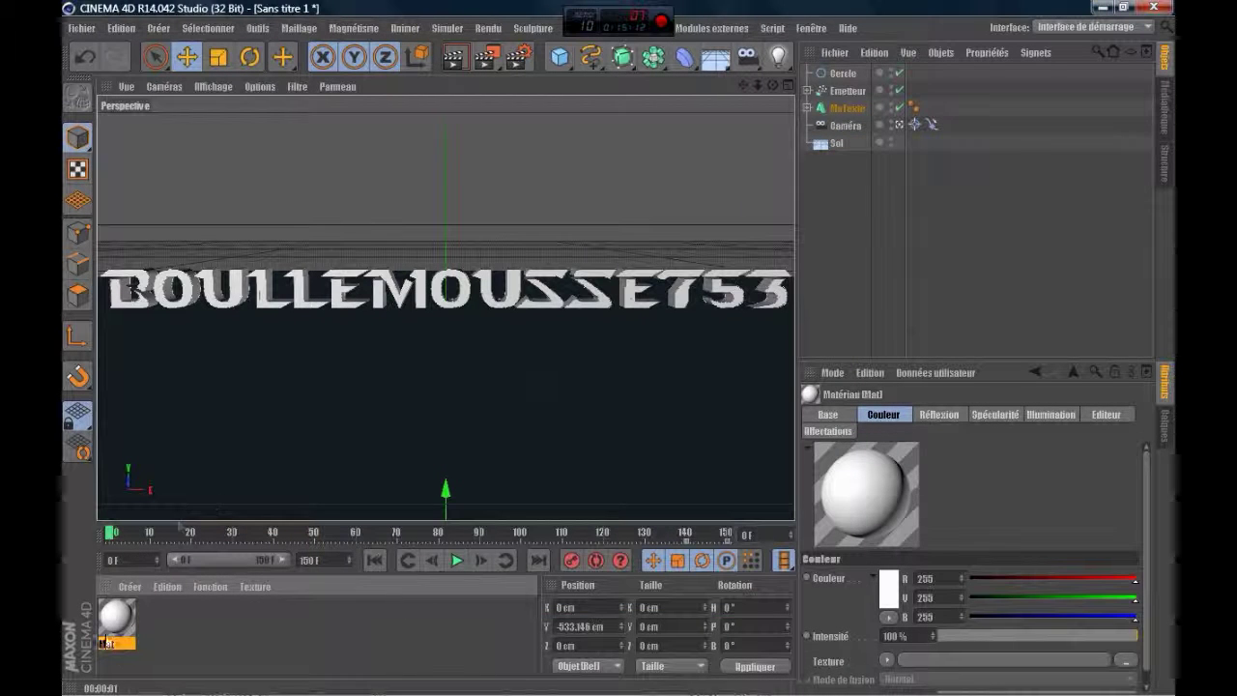
drag(116, 619, 837, 145)
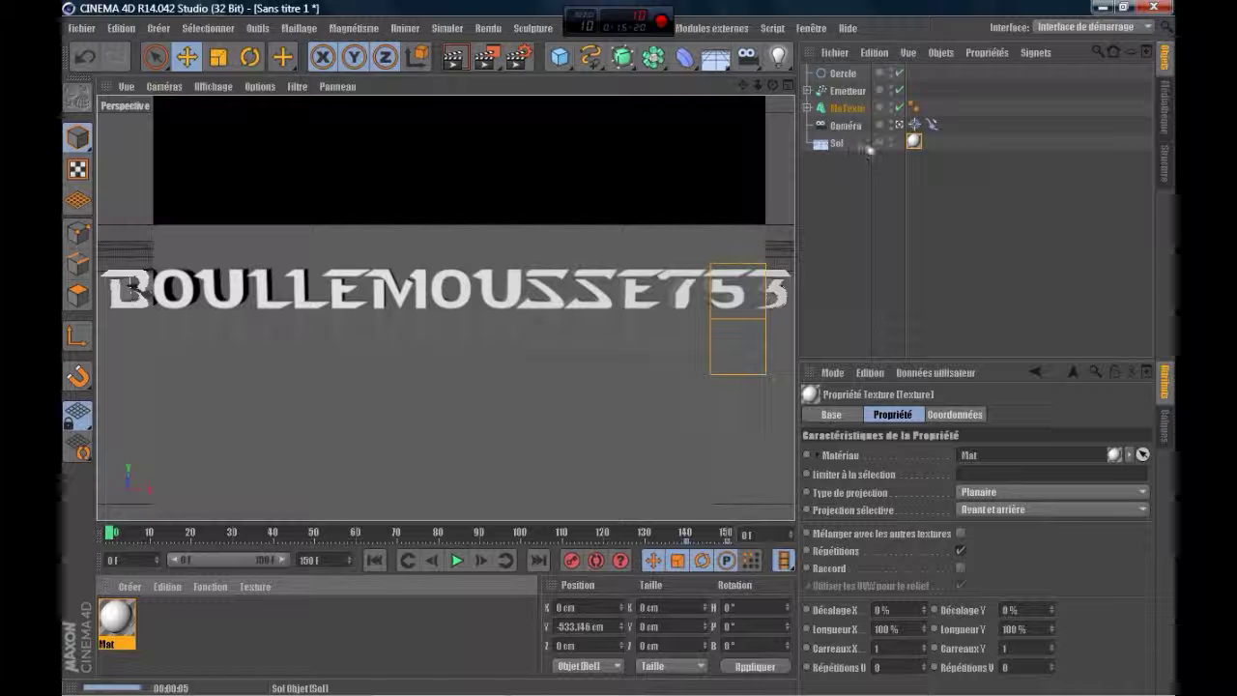
- Create two more materials, Mat.1 and Mat.2
double_click(326, 648)
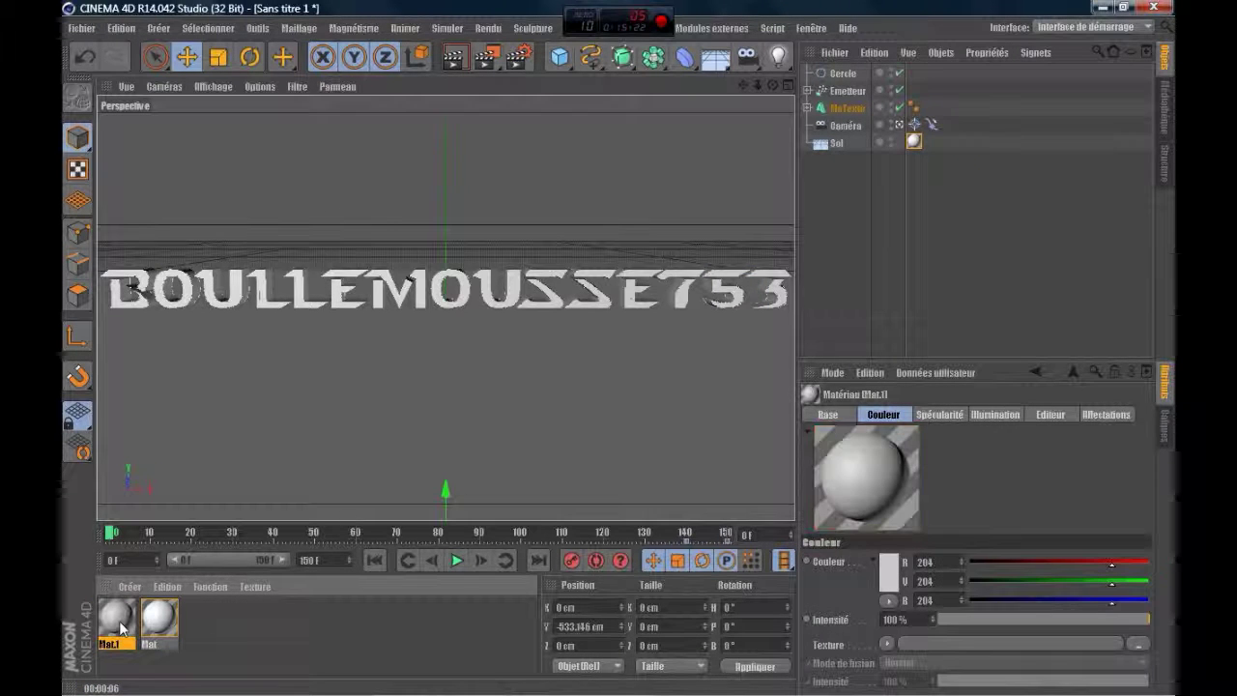
double_click(121, 626)
click(812, 114)
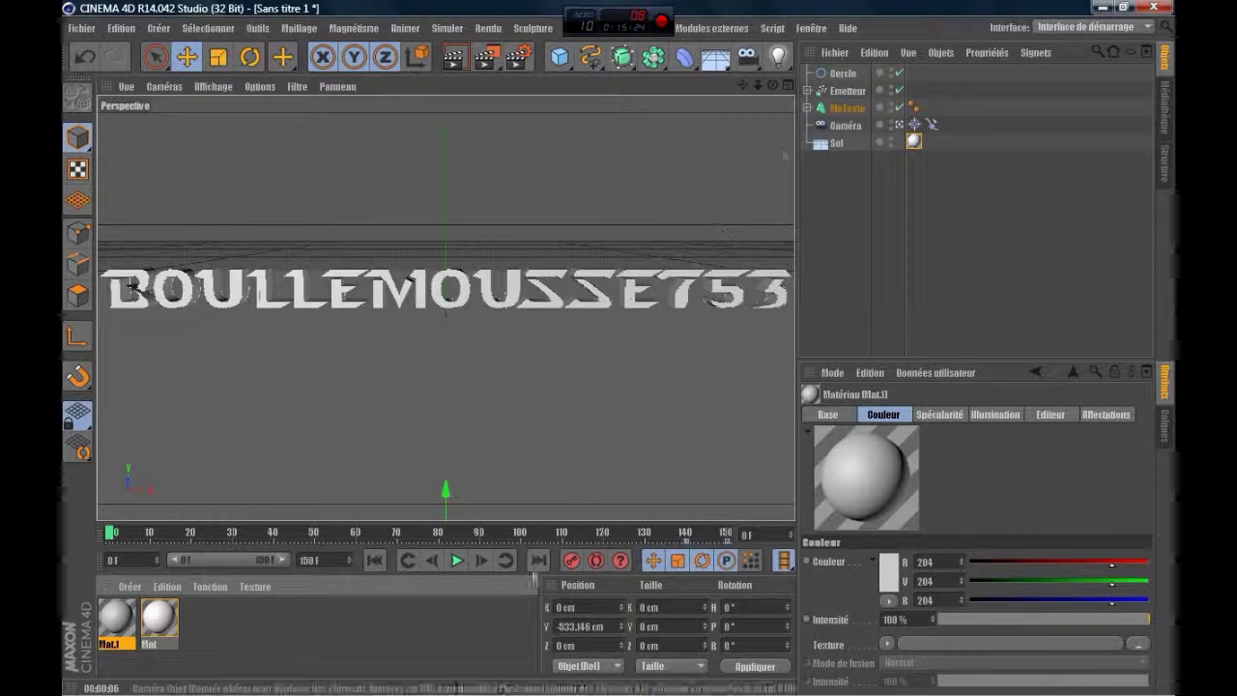
click(343, 638)
double_click(416, 635)
- Set the colour of material Mat.1 to white (255, 255, 255)
double_click(160, 623)
click(351, 305)
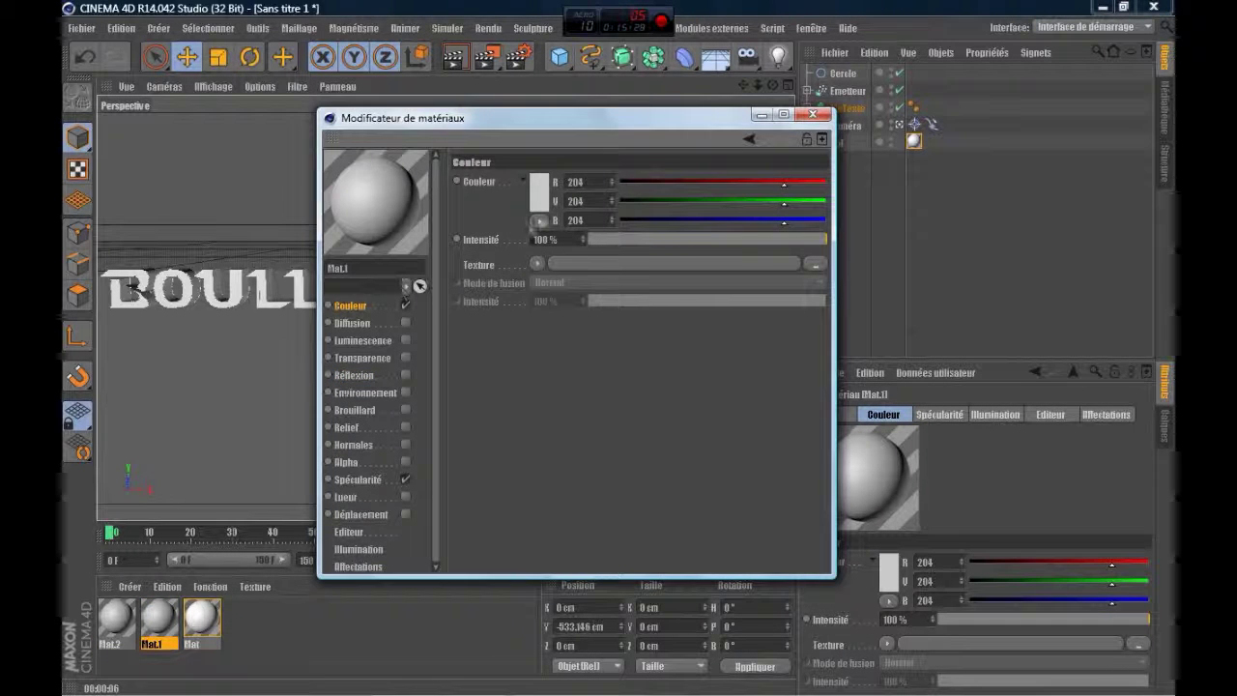
click(546, 203)
click(509, 284)
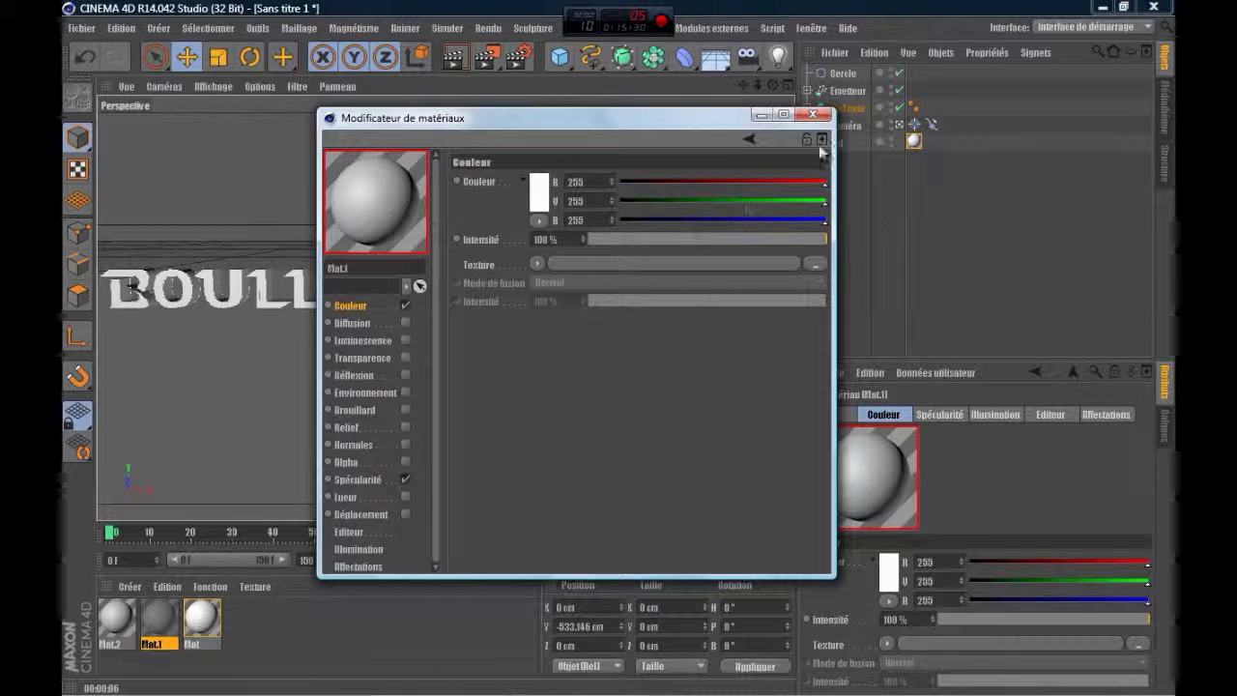
click(812, 114)
- Set the colour of material Mat.2 to yellow (255, 238, 0)
click(114, 623)
double_click(112, 624)
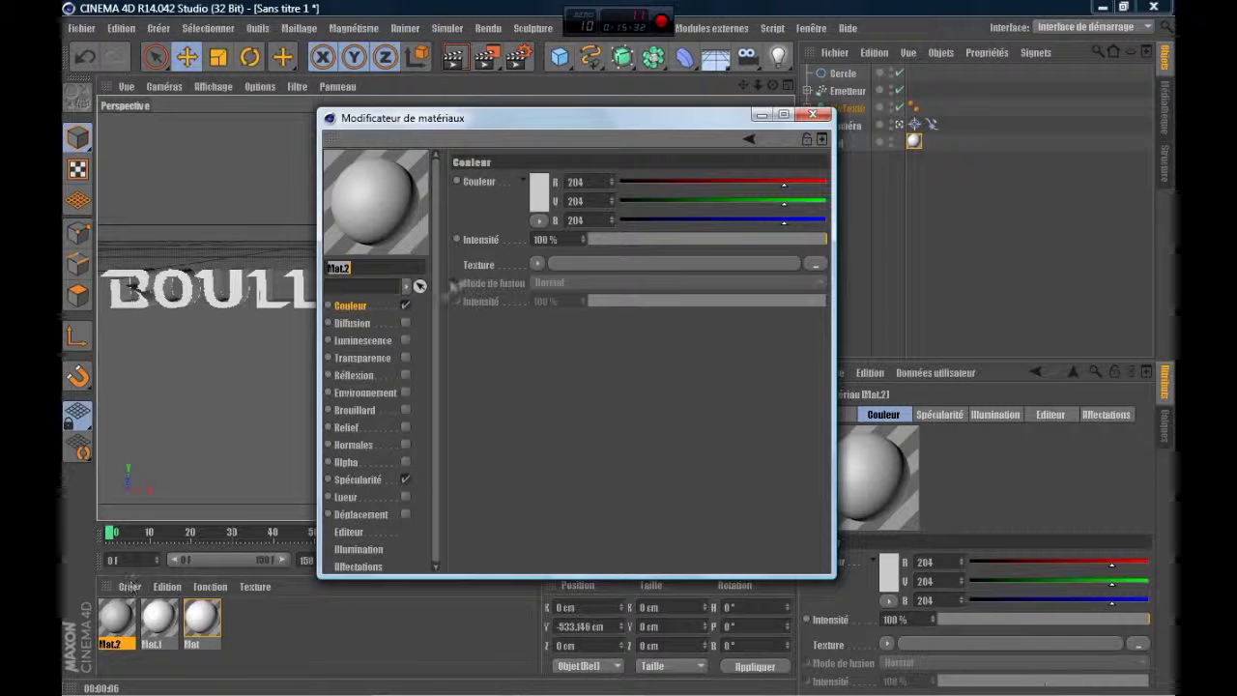
click(546, 197)
drag(531, 125, 557, 138)
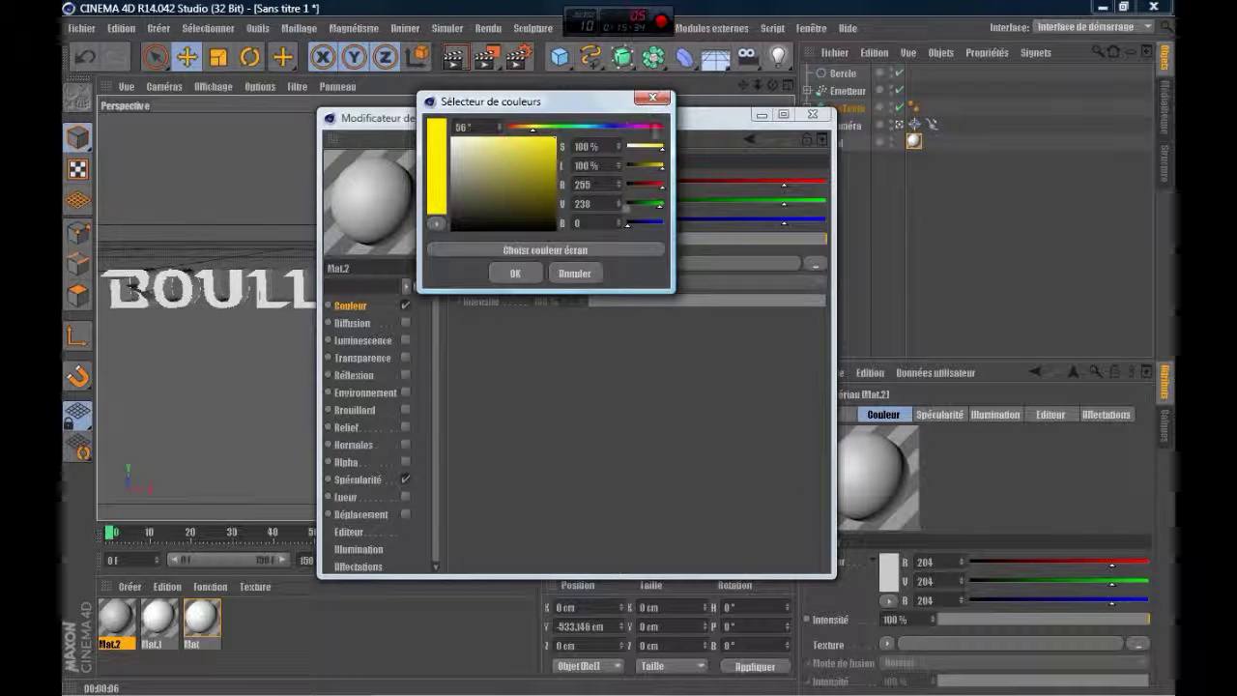
click(512, 274)
click(813, 114)
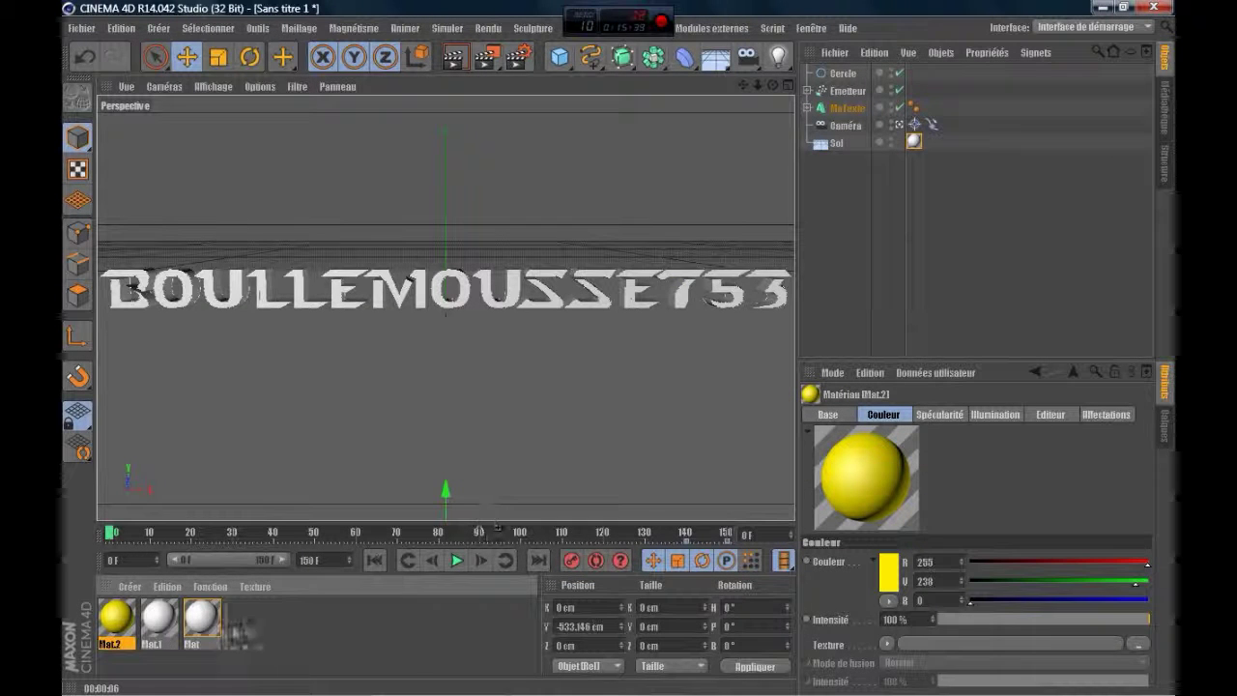
- Duplicate the Cube inside the Emetteur, applying white Mat.1 to one cube and yellow Mat.2 to the other
click(807, 91)
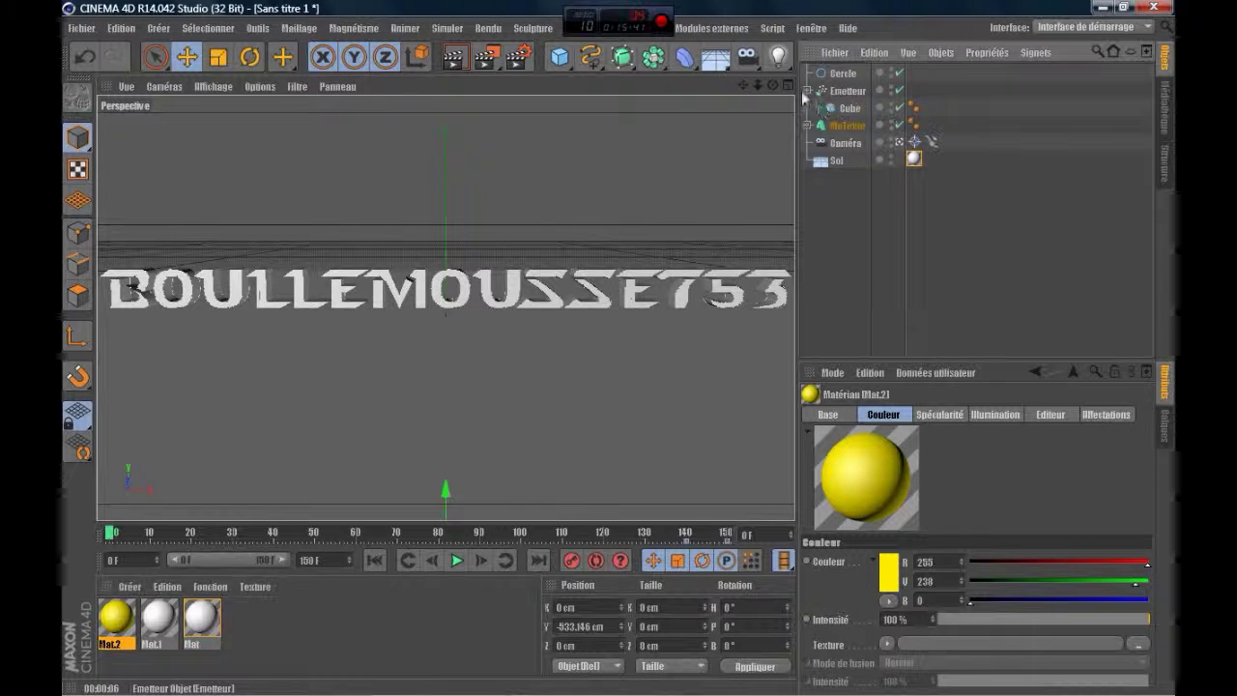
click(833, 109)
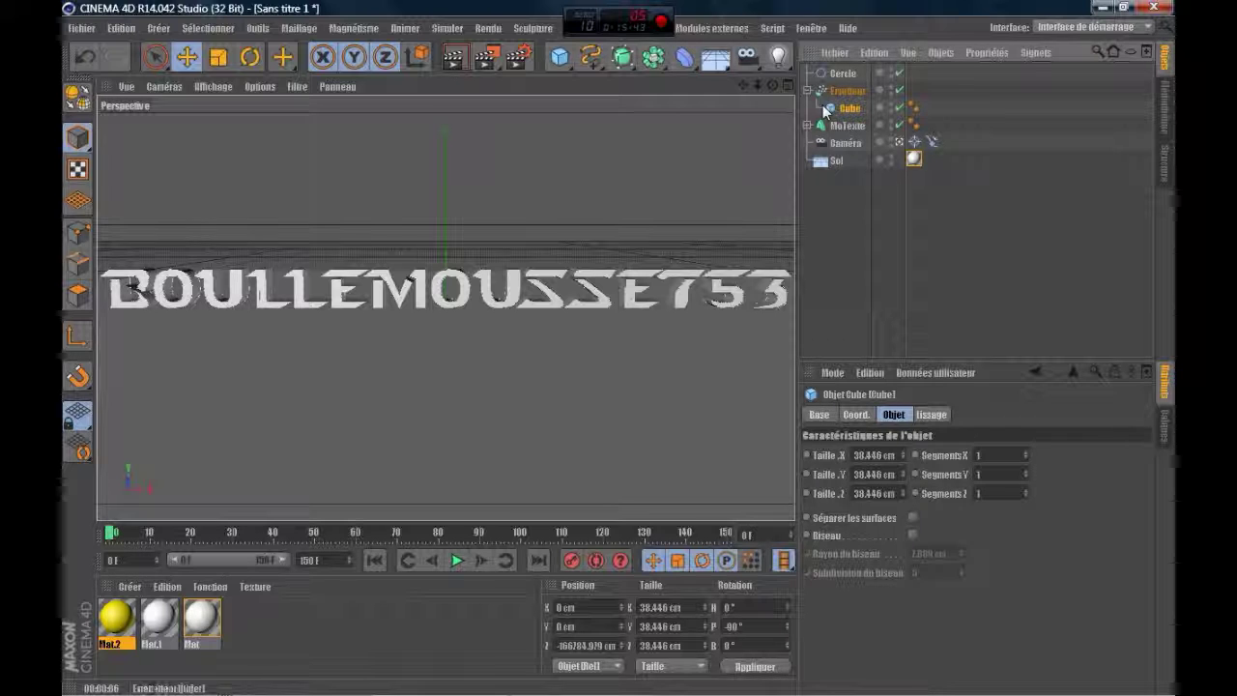
key(ctrl+c)
key(ctrl+v)
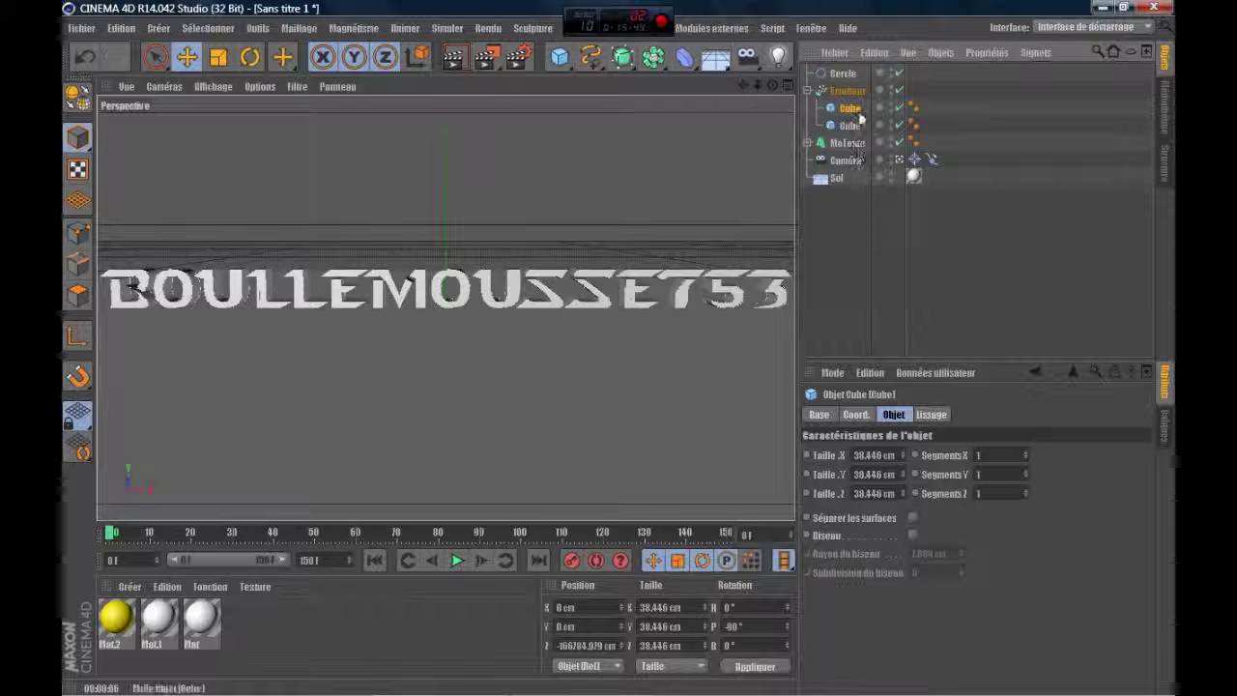
drag(159, 620, 847, 126)
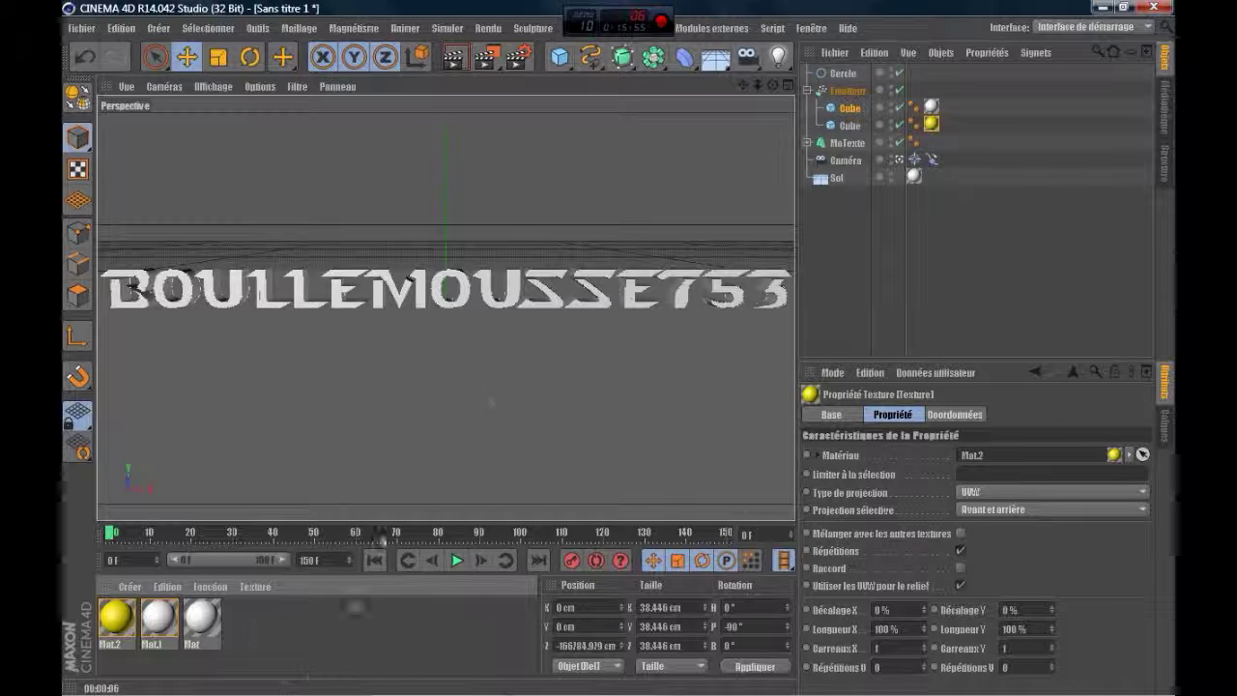
- Preview the coloured cubes at frame 70 and return to frame 0, collapsing the Emetteur's children
click(397, 532)
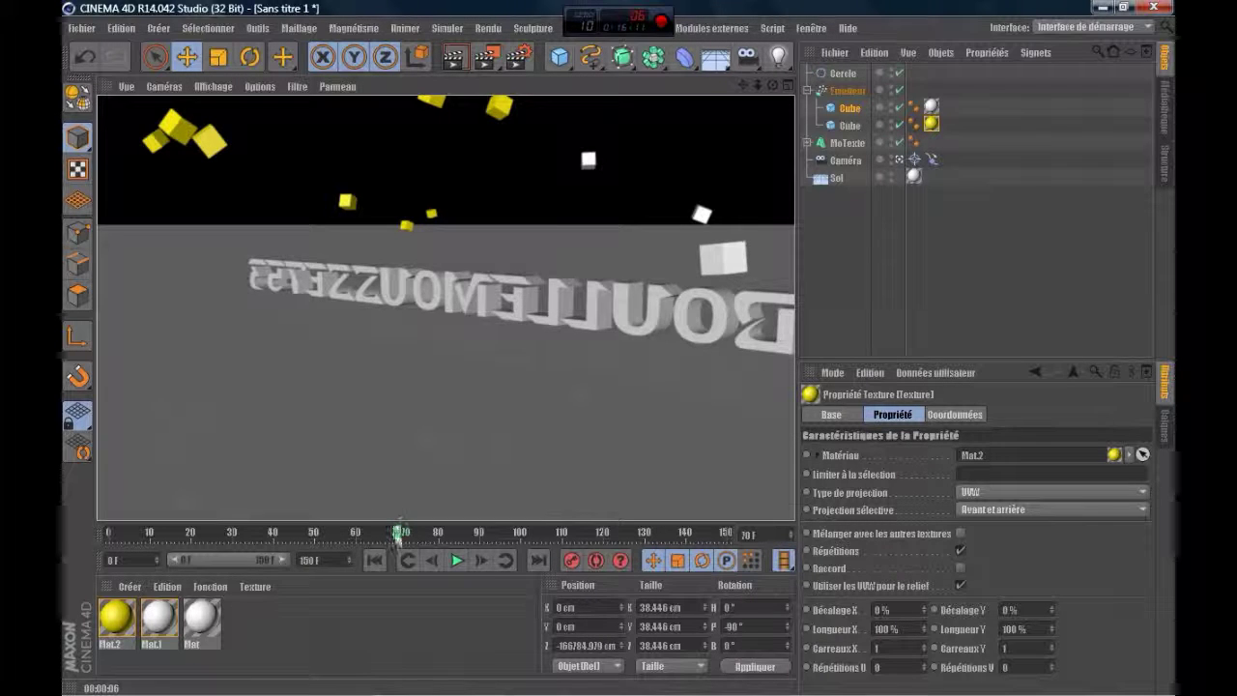
drag(399, 532, 61, 540)
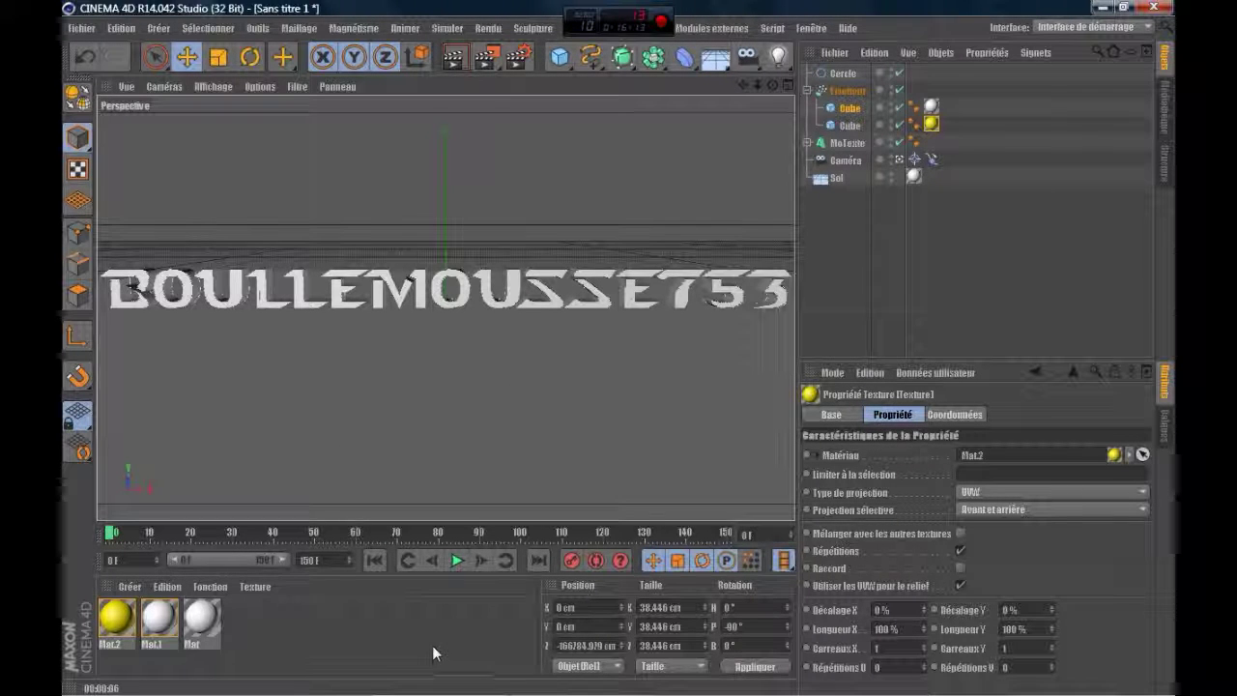
click(807, 90)
- Create a new material for the text and set its colour to blue (0, 97, 255)
double_click(357, 623)
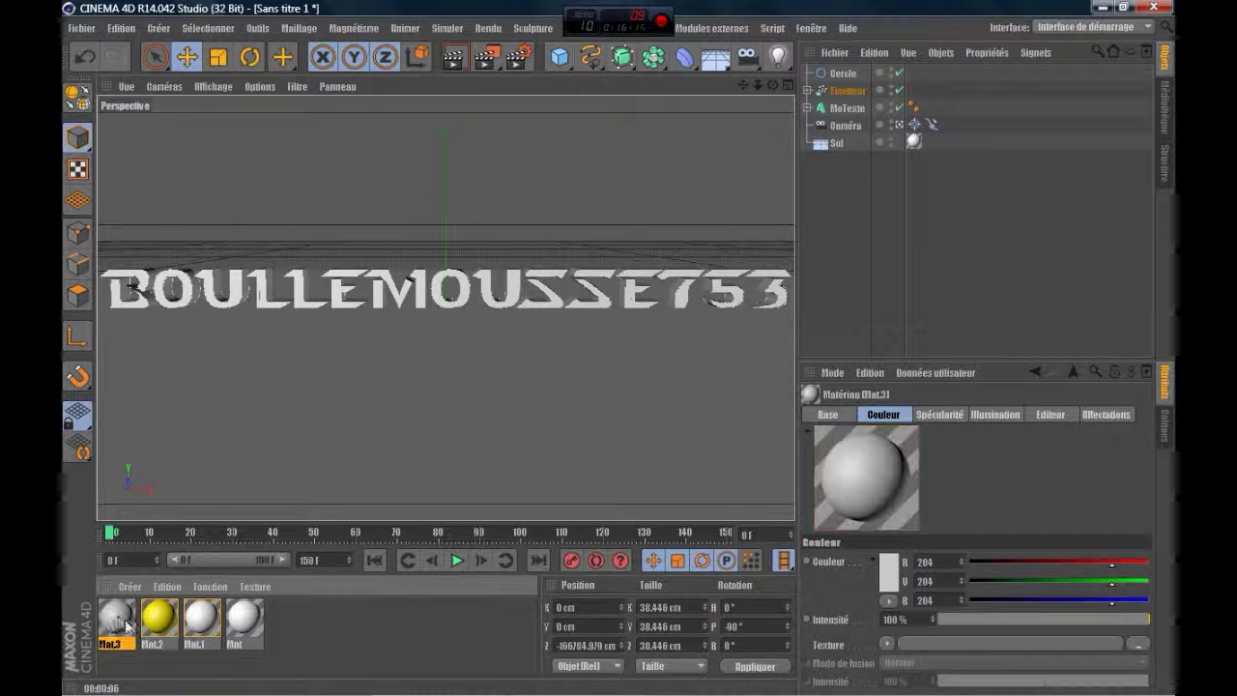
double_click(118, 619)
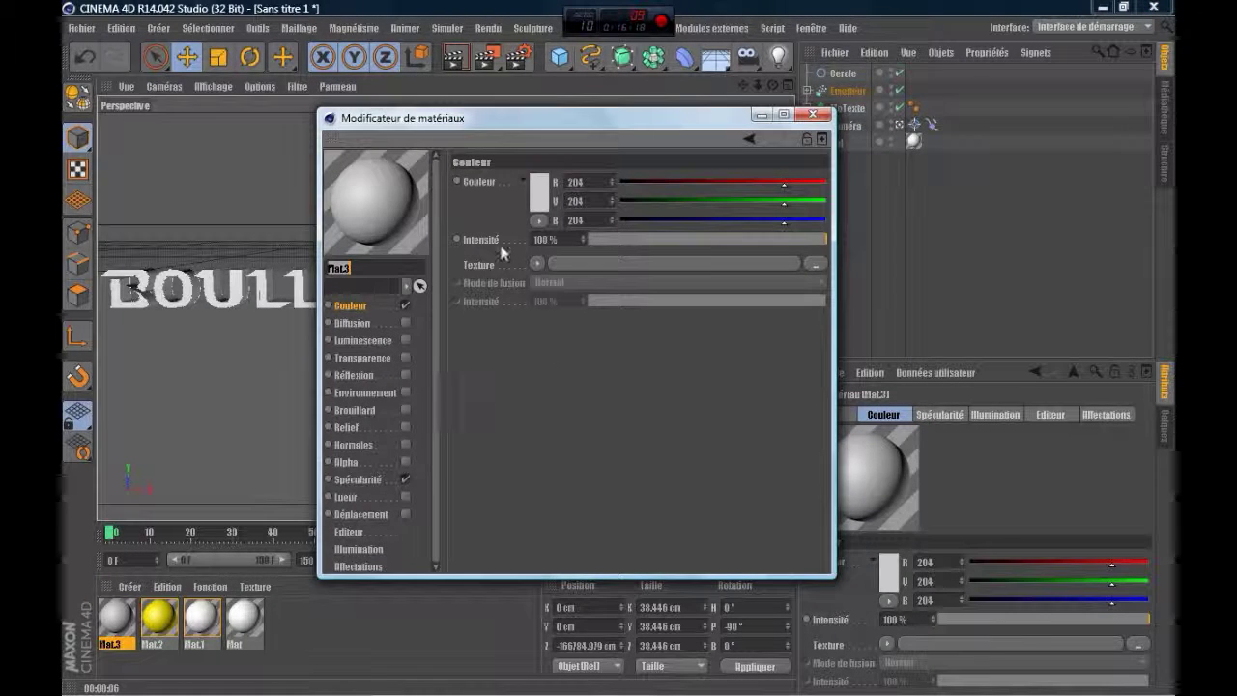
click(538, 188)
drag(570, 129, 599, 133)
drag(512, 179, 621, 118)
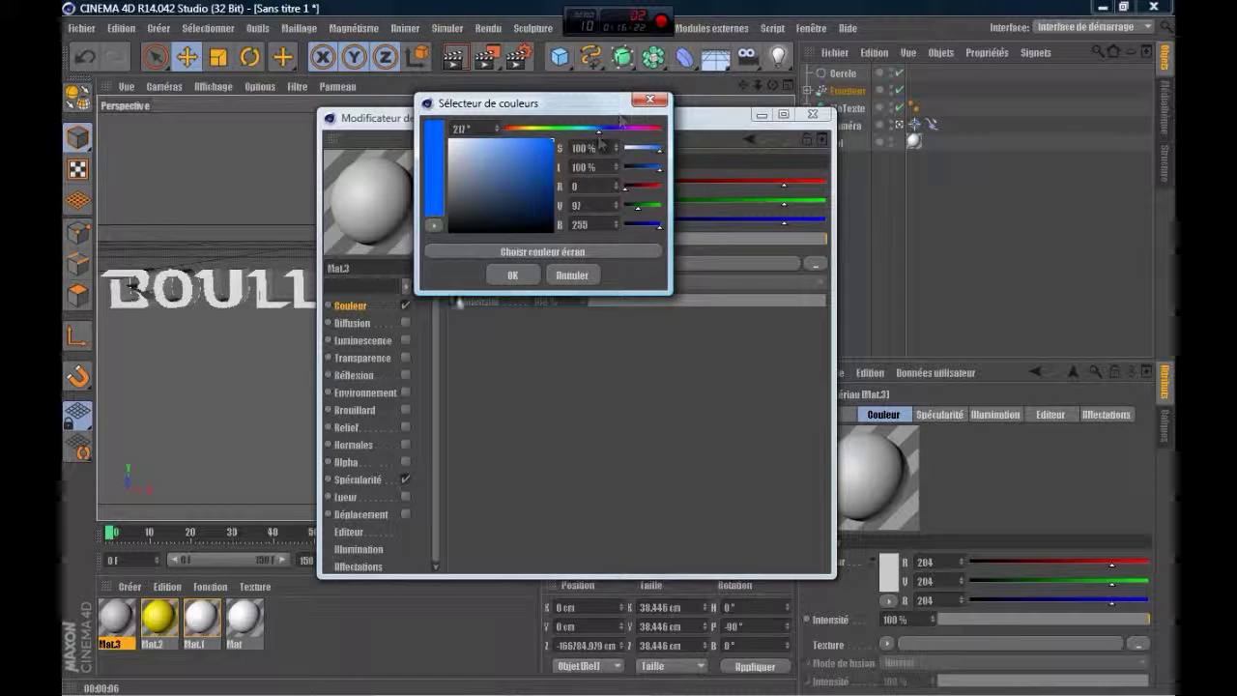
click(512, 275)
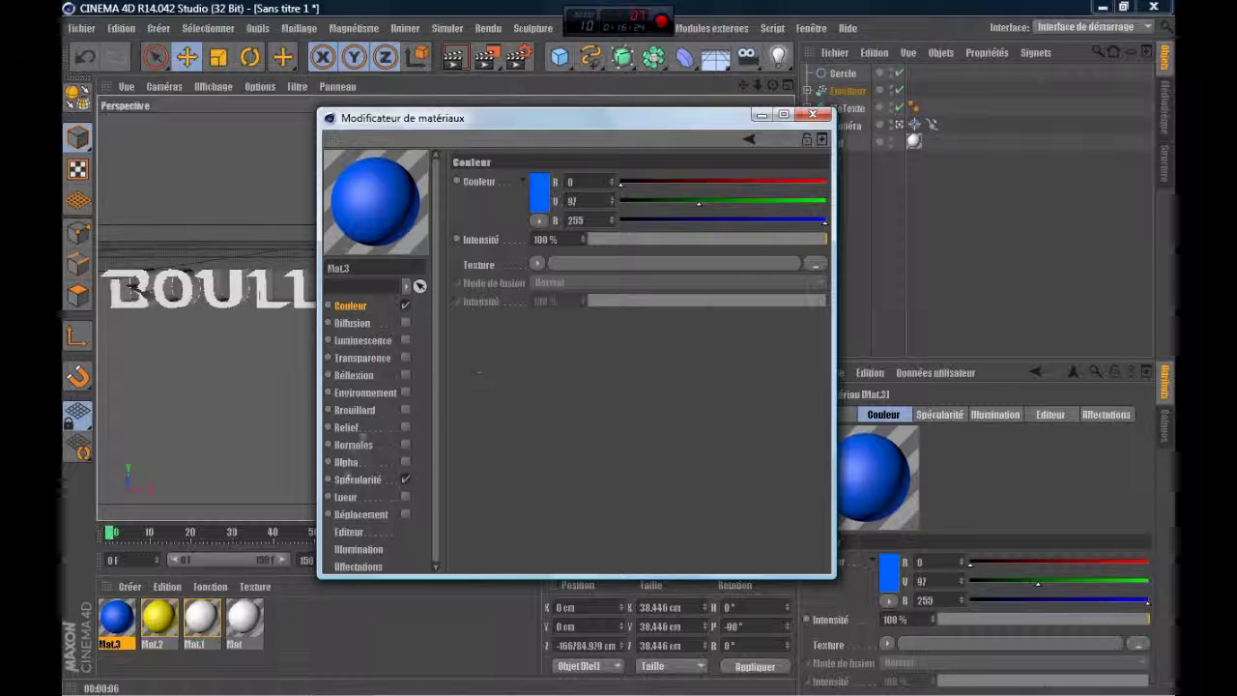
- Enable Lueur on the blue material and apply the material to the MoTexte object
click(406, 497)
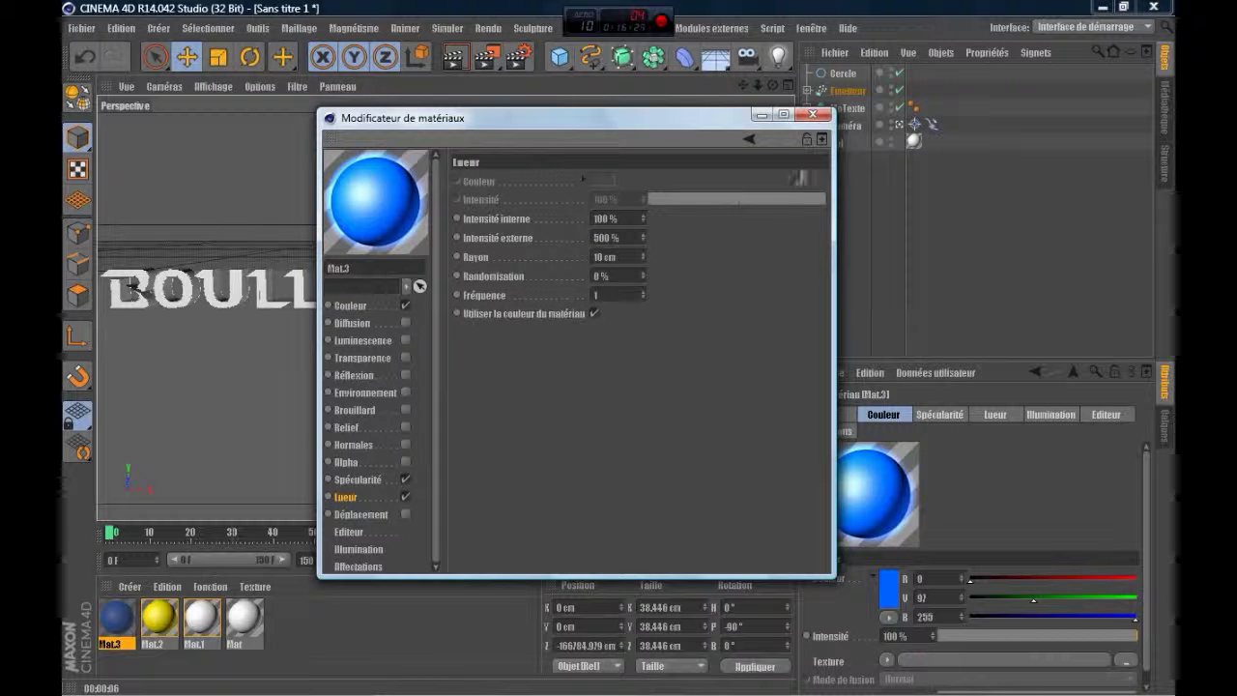
click(813, 114)
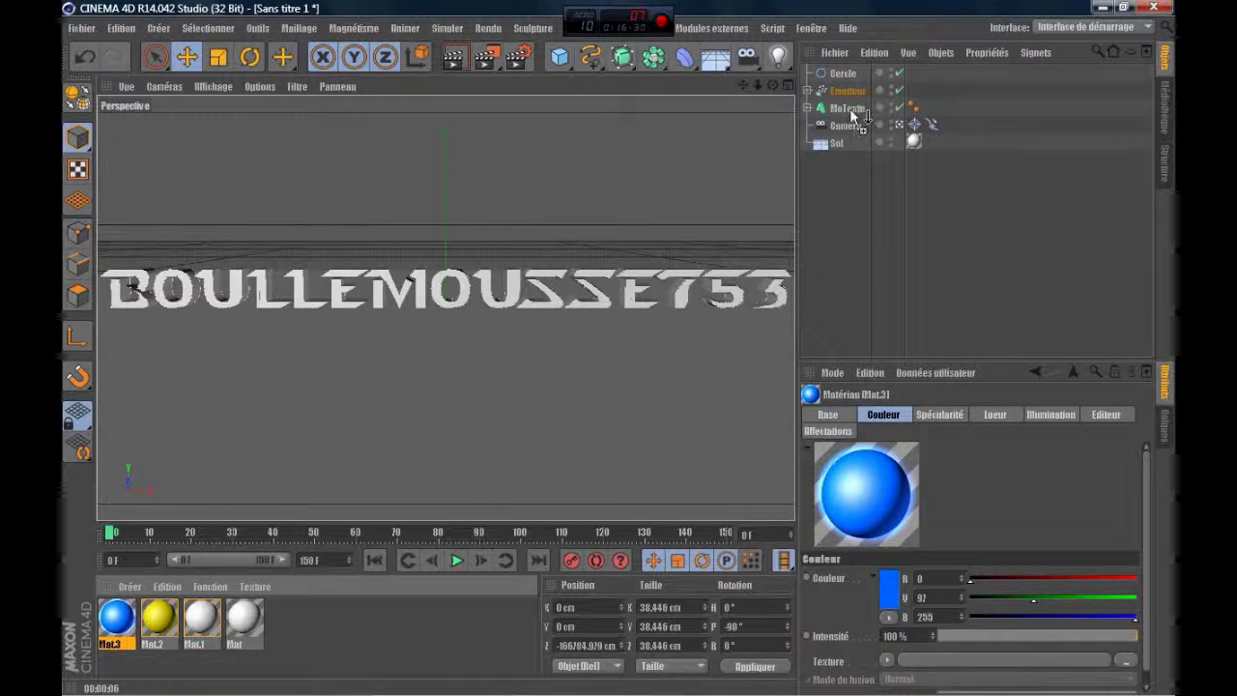
drag(850, 108, 850, 108)
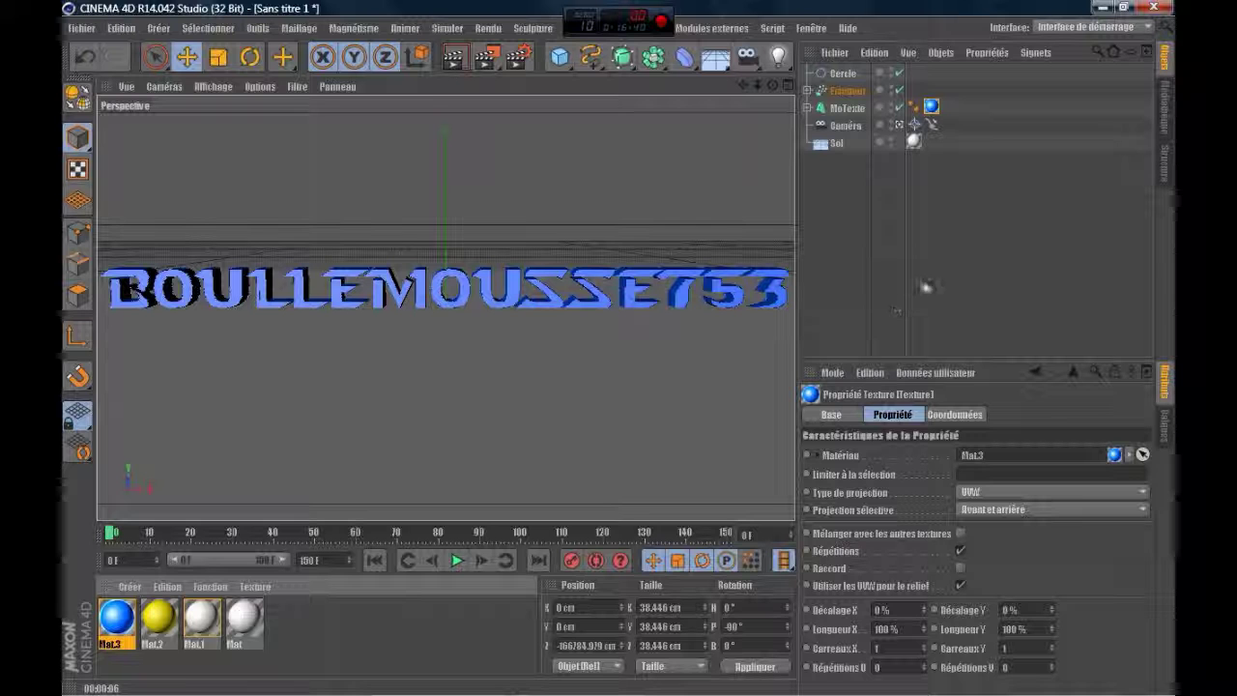
- Keyframe the text material's colour as blue on frame 0 and red (255, 0, 0) on frame 120
double_click(932, 110)
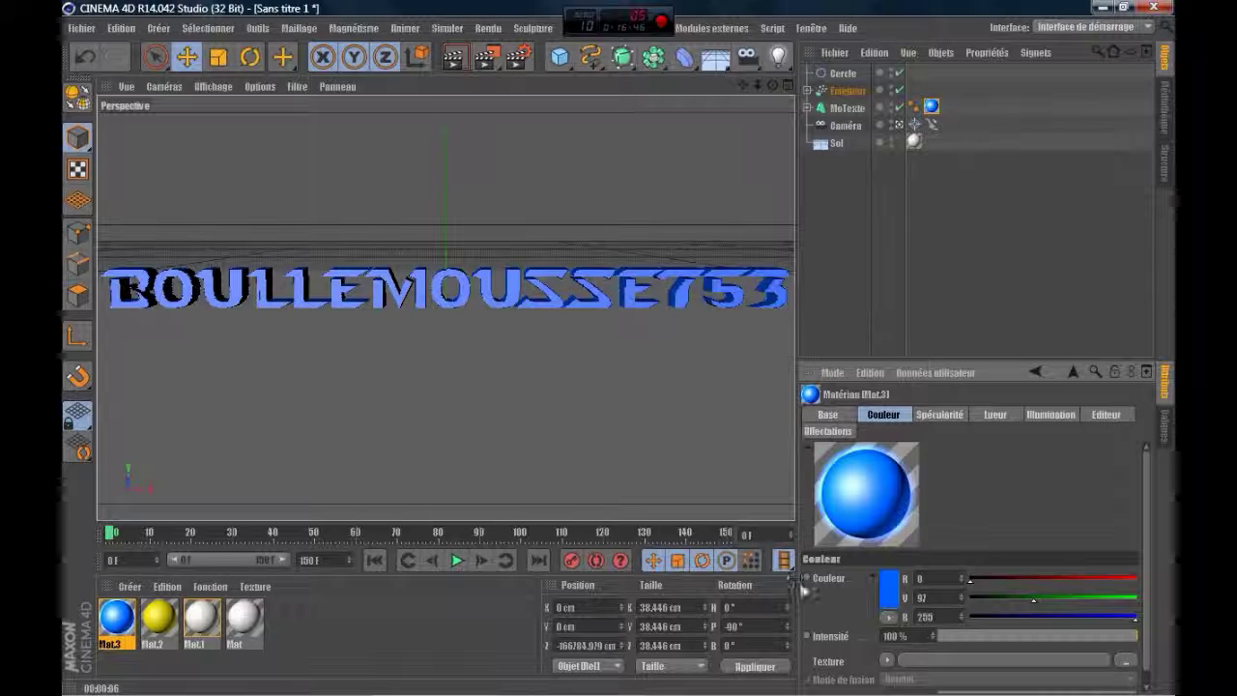
ctrl+click(806, 578)
drag(112, 533, 604, 534)
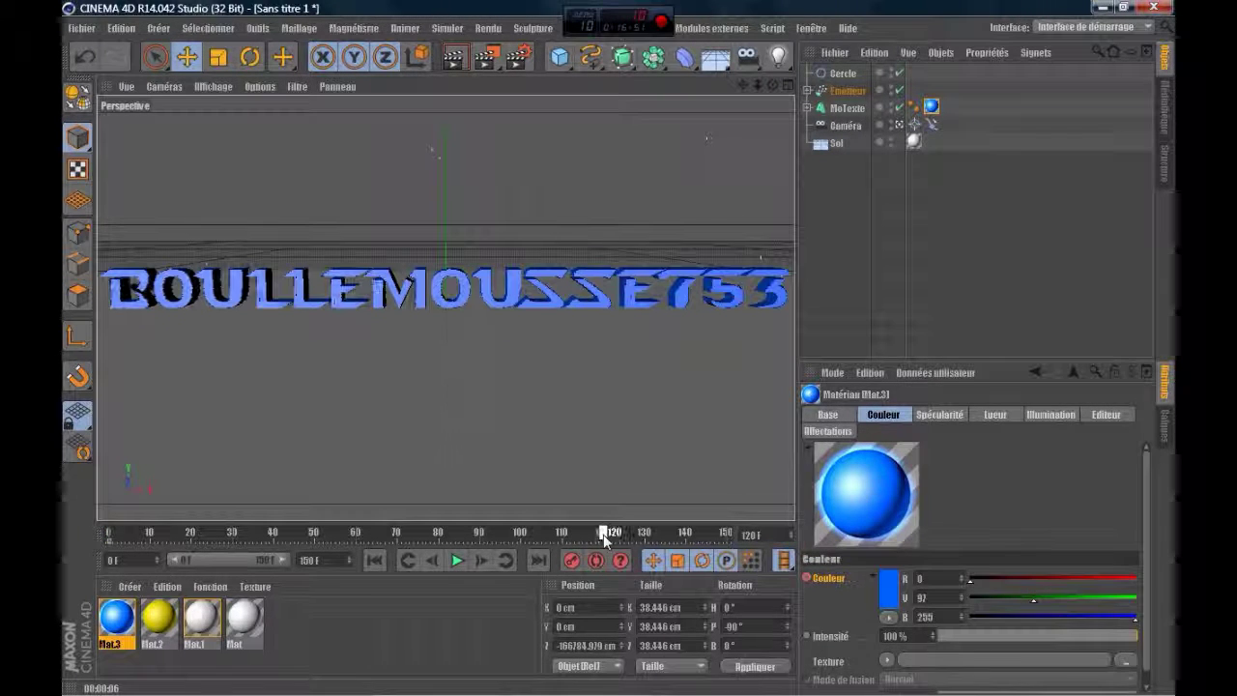
click(883, 582)
click(846, 512)
click(851, 658)
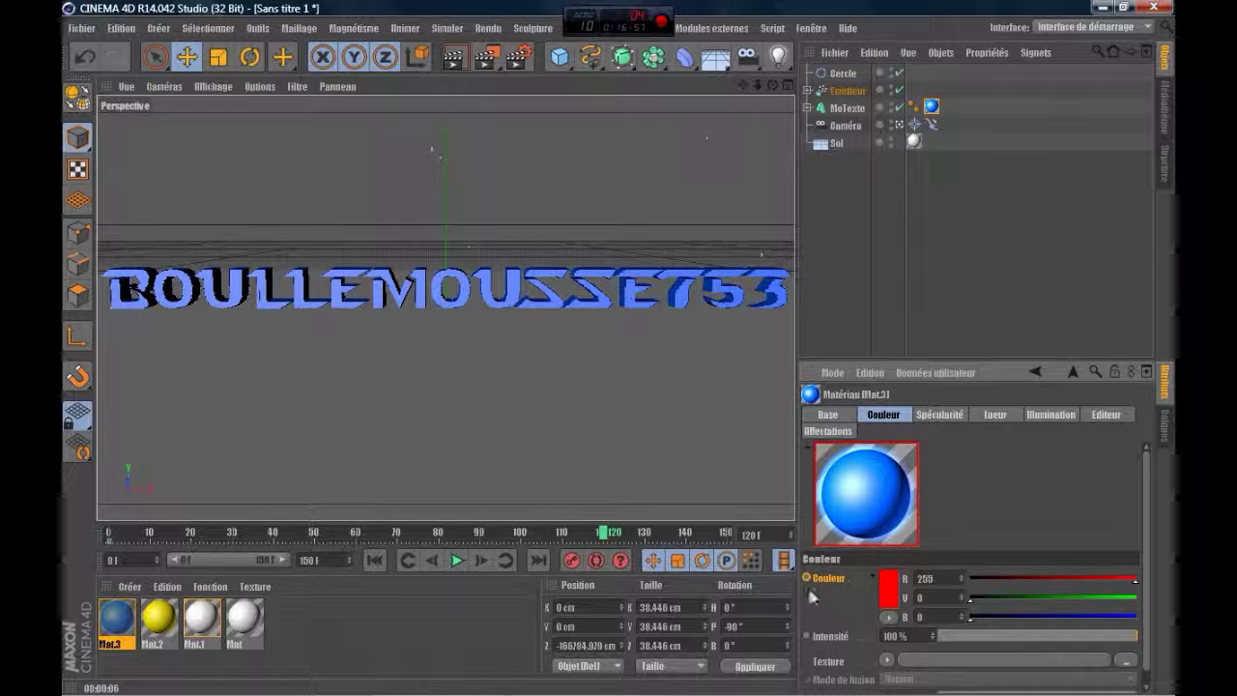
- Return to frame 0 and keyframe the text material's Lueur Intensité interne at 0 %
drag(607, 532, 129, 535)
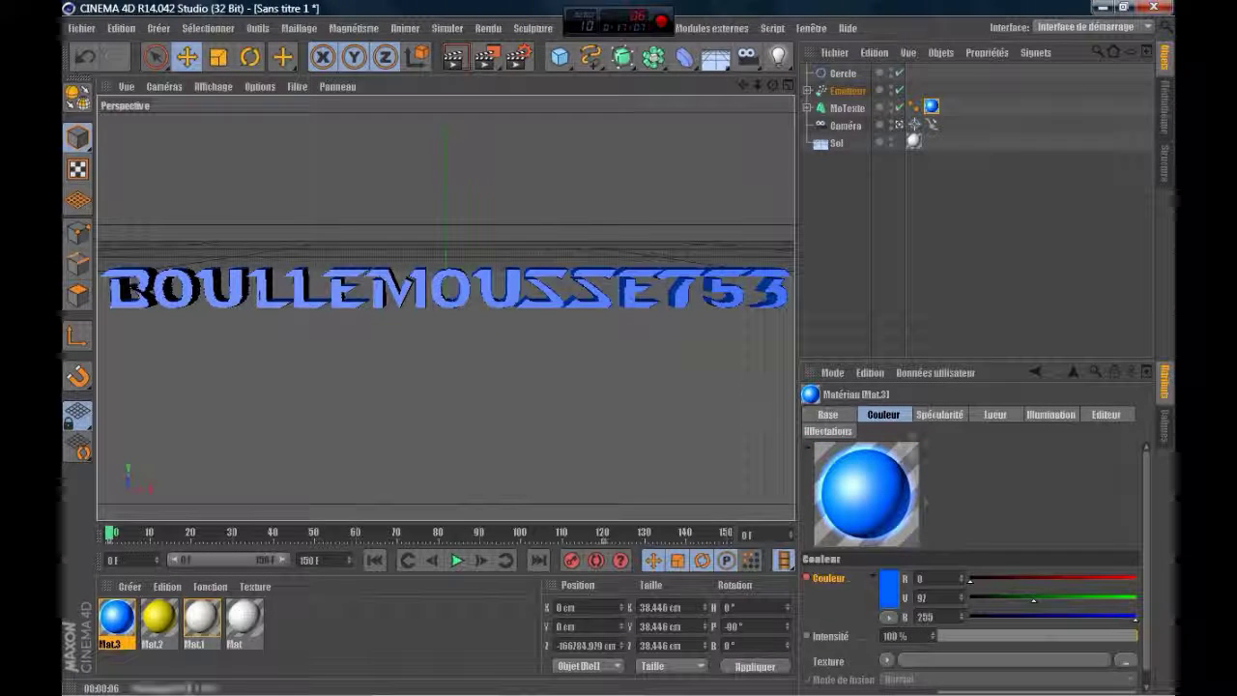
click(993, 416)
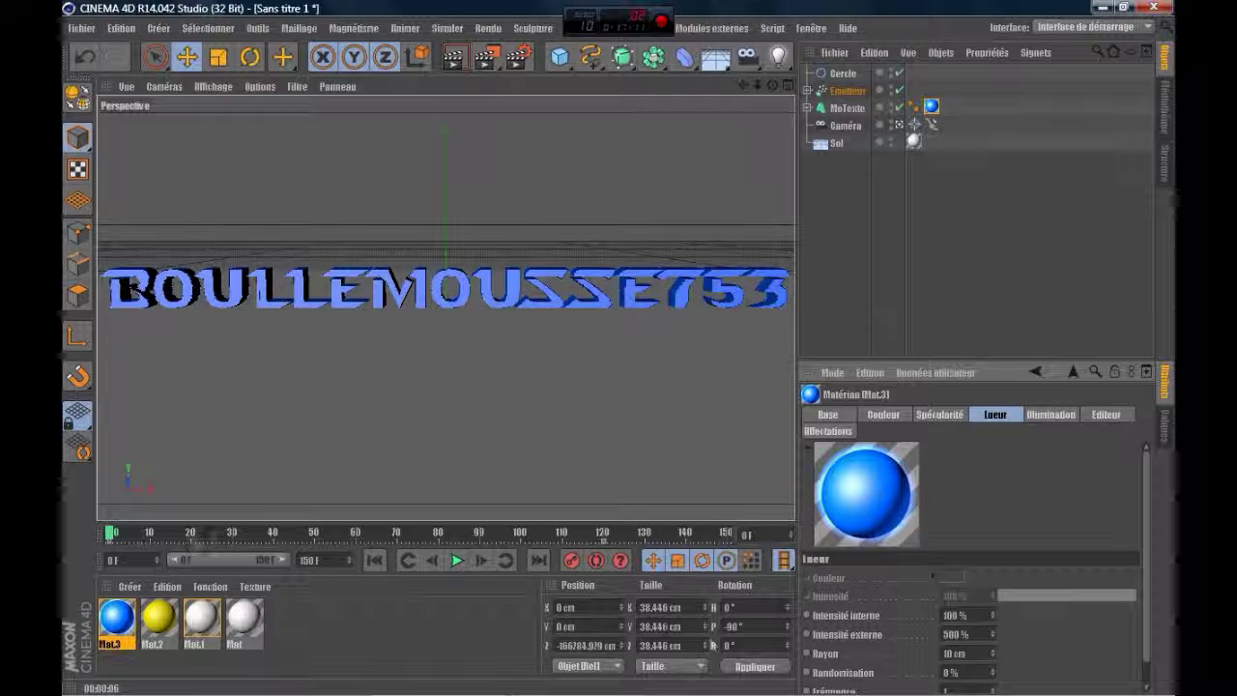
drag(968, 616, 844, 626)
text(0)
ctrl+click(808, 615)
- Keyframe the text material's Lueur Intensité interne at 100 % on frame 120
drag(109, 534, 644, 537)
drag(960, 615, 948, 616)
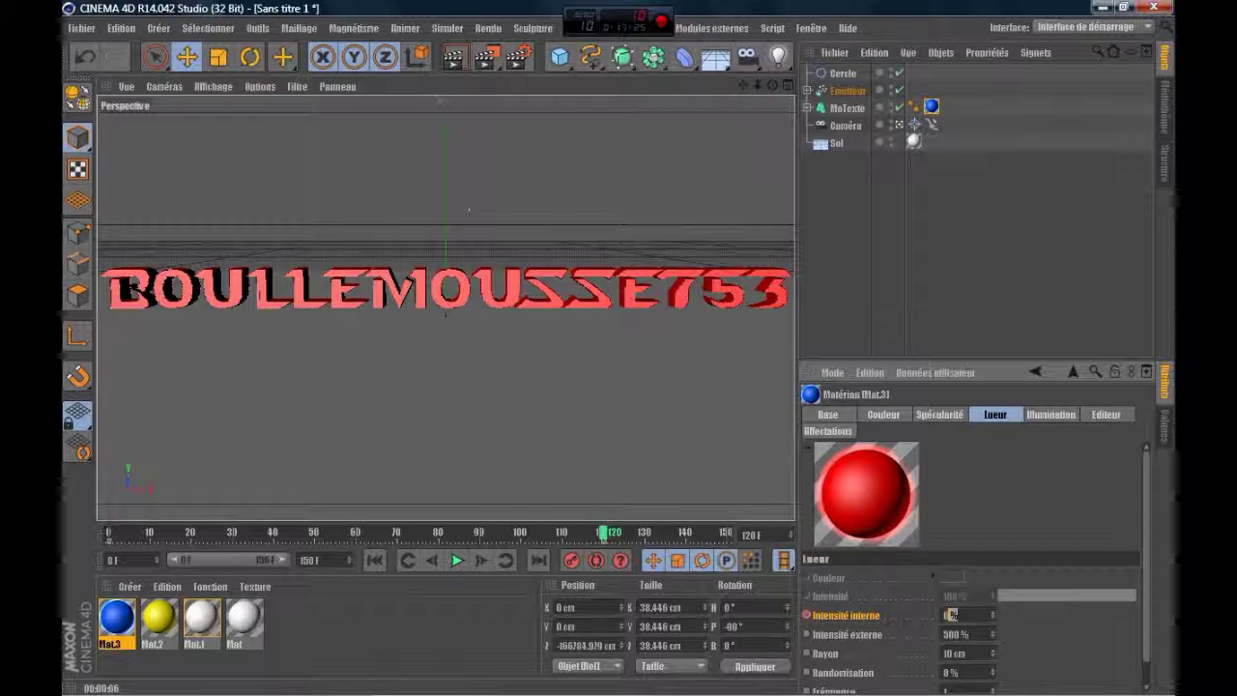
text(100)
ctrl+click(805, 616)
- Return to frame 0 and keyframe the text material's Lueur Intensité externe at 0 %
drag(605, 533, 110, 533)
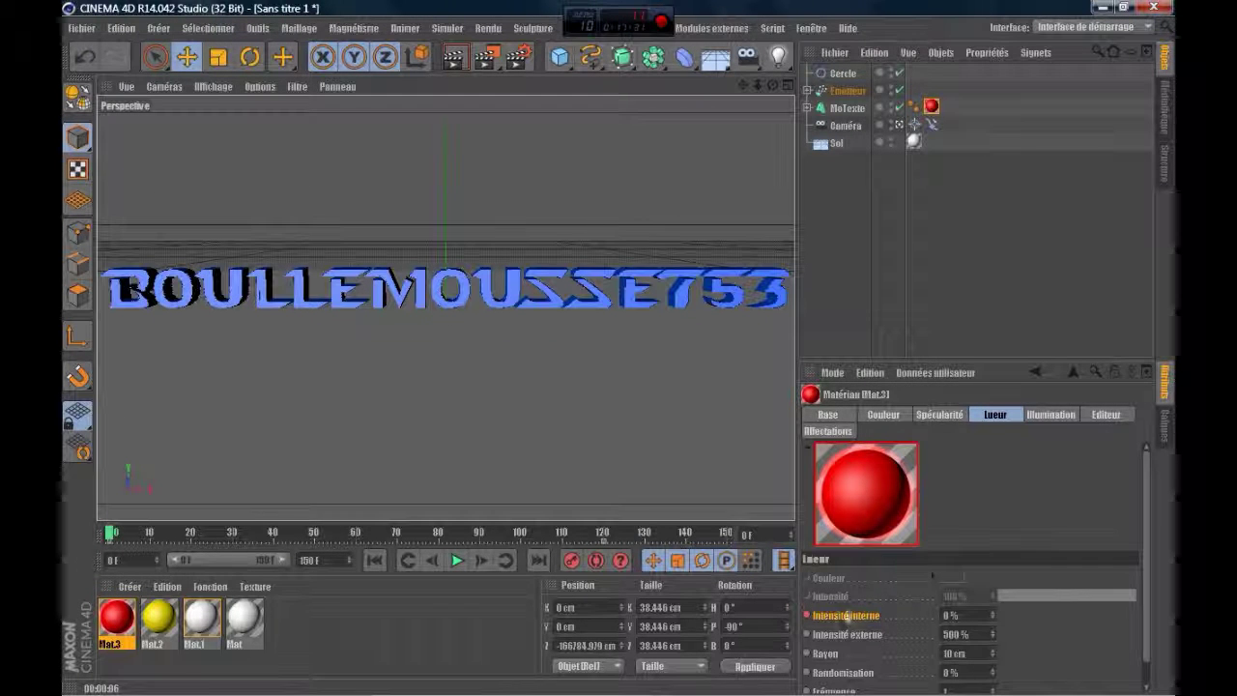
double_click(957, 634)
text(100)
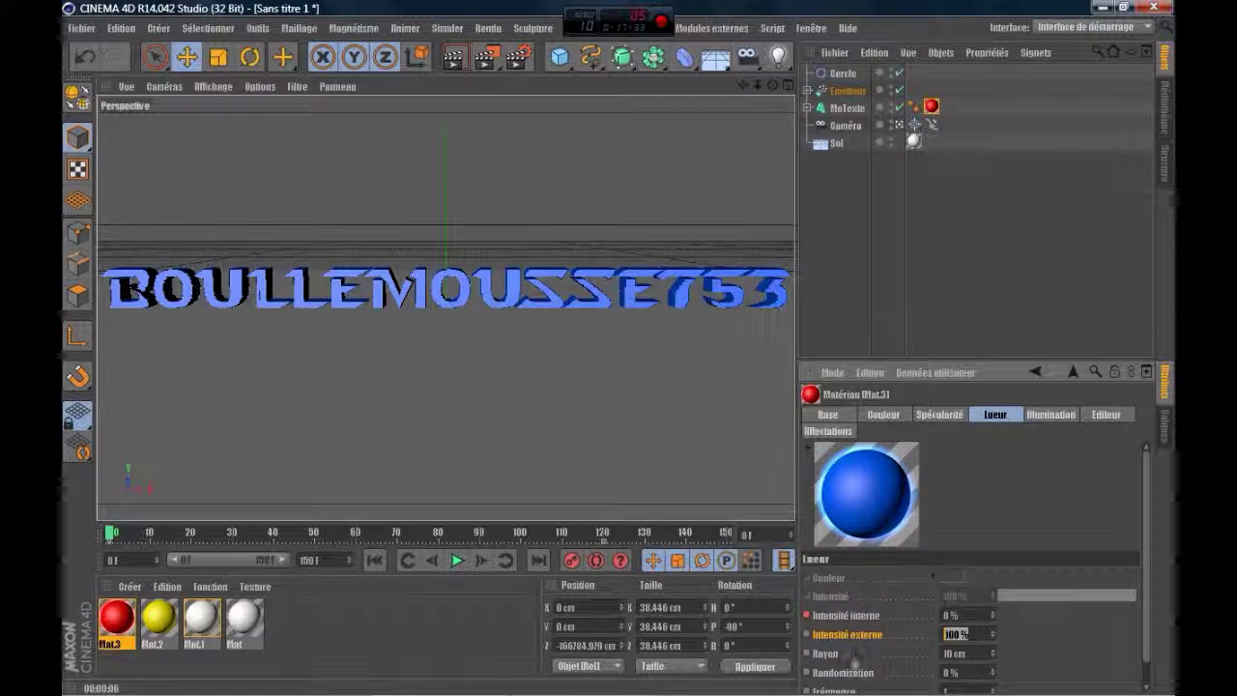
text(0)
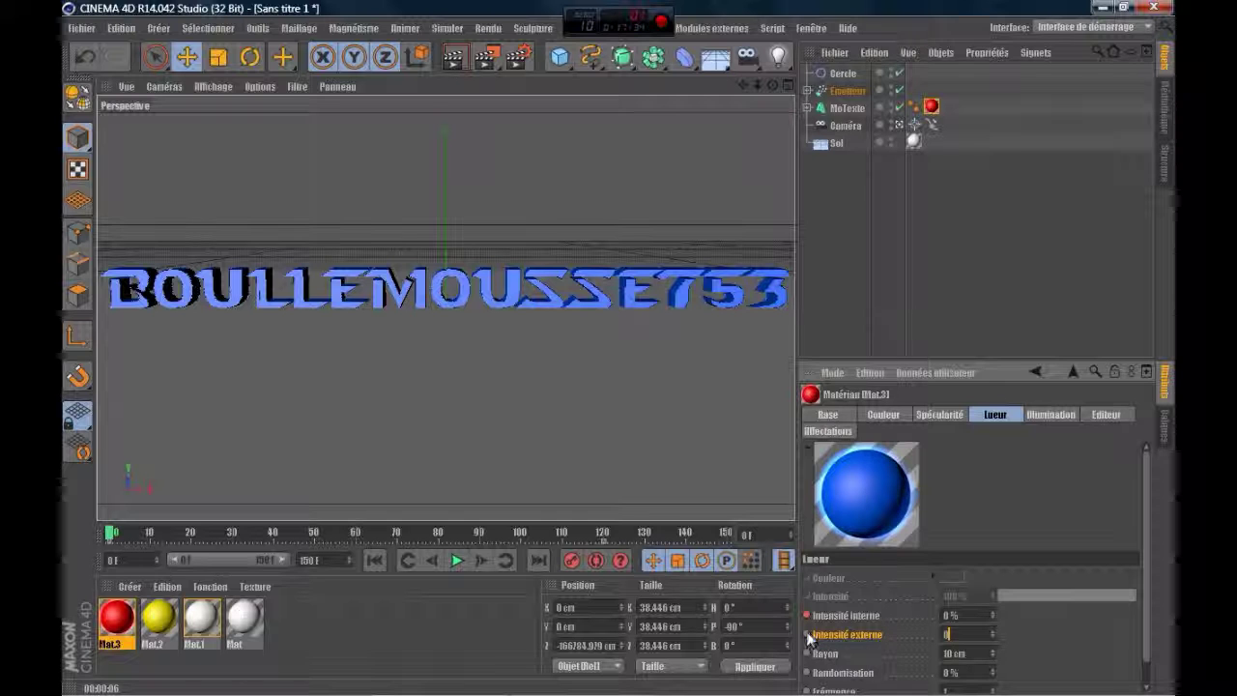
ctrl+click(808, 635)
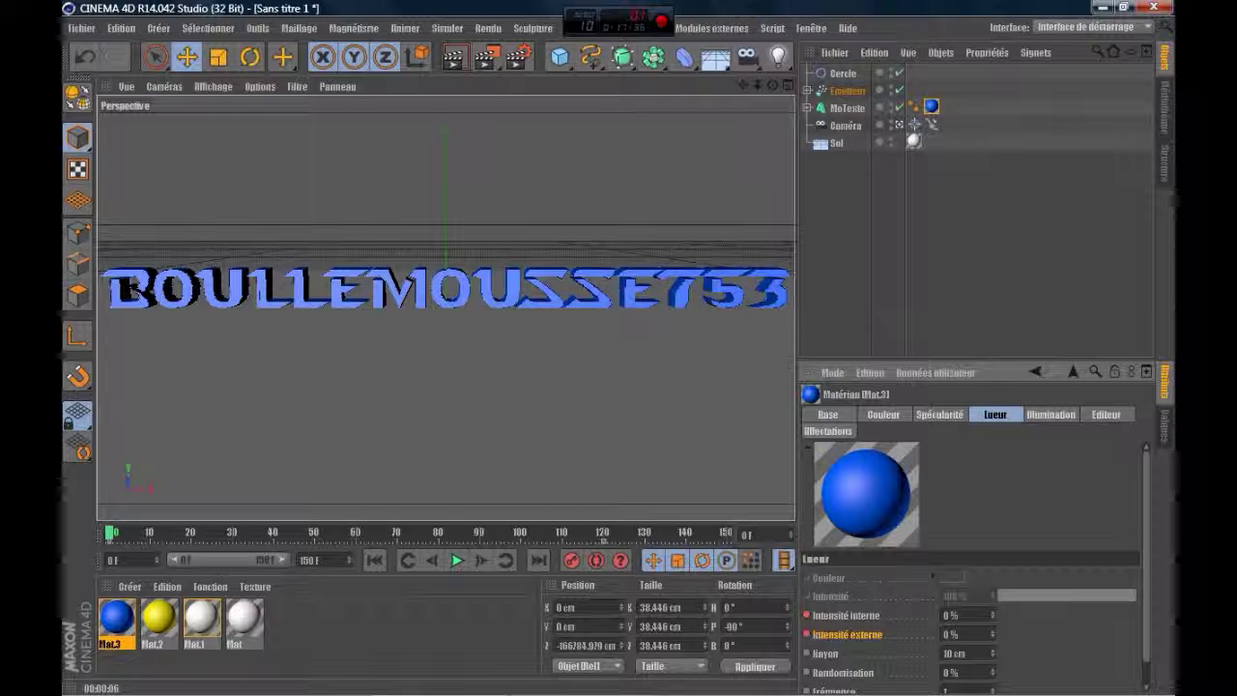
- Keyframe the text material's Lueur Intensité externe at 500 % on frame 120, and return to frame 0
drag(121, 541, 603, 534)
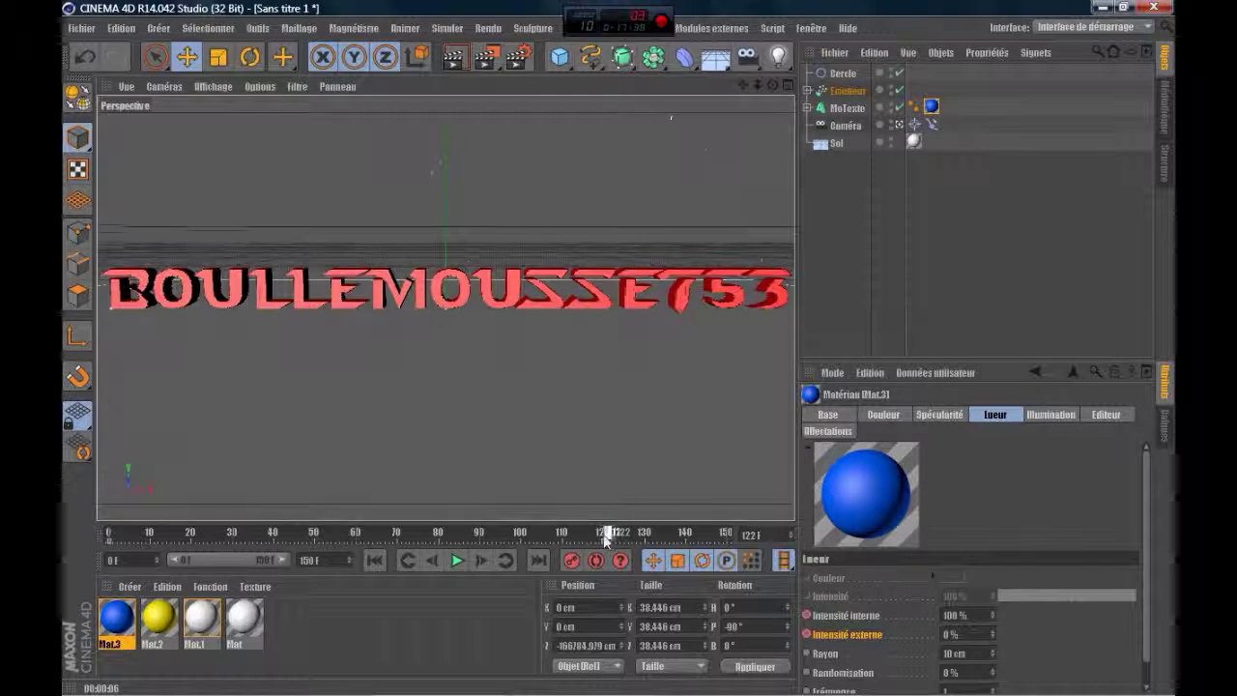
drag(962, 635, 848, 666)
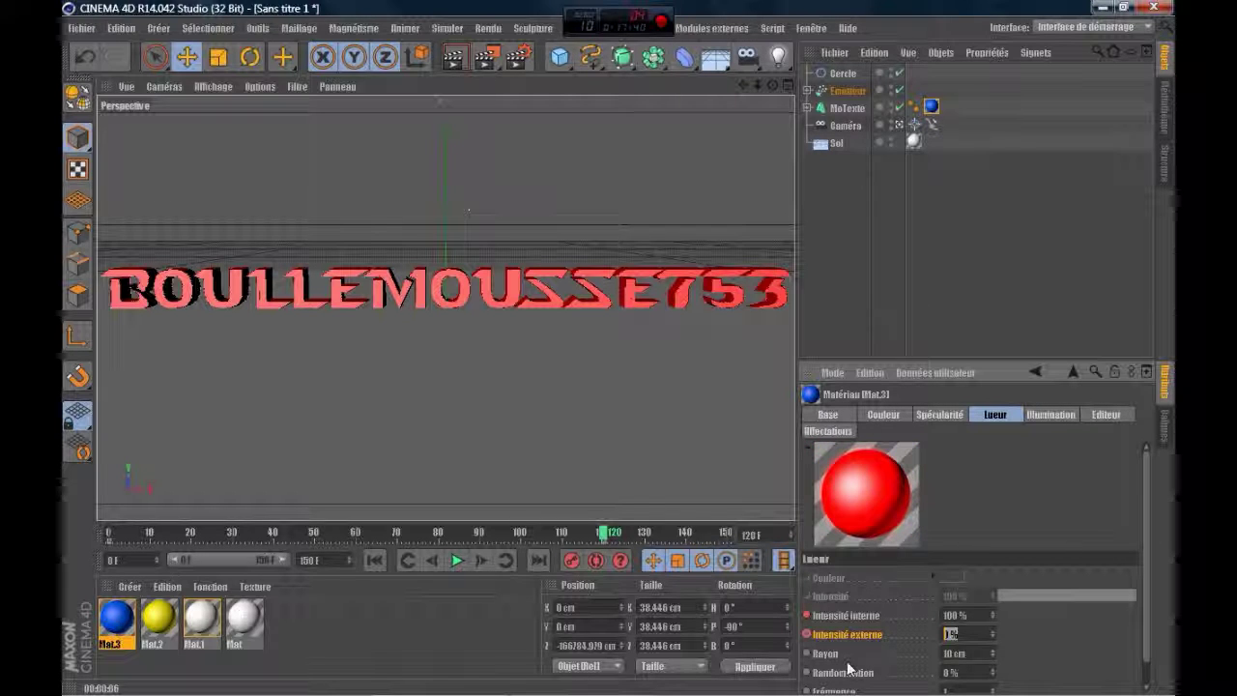
text(0 )
text(500)
ctrl+click(810, 635)
drag(606, 534, 111, 533)
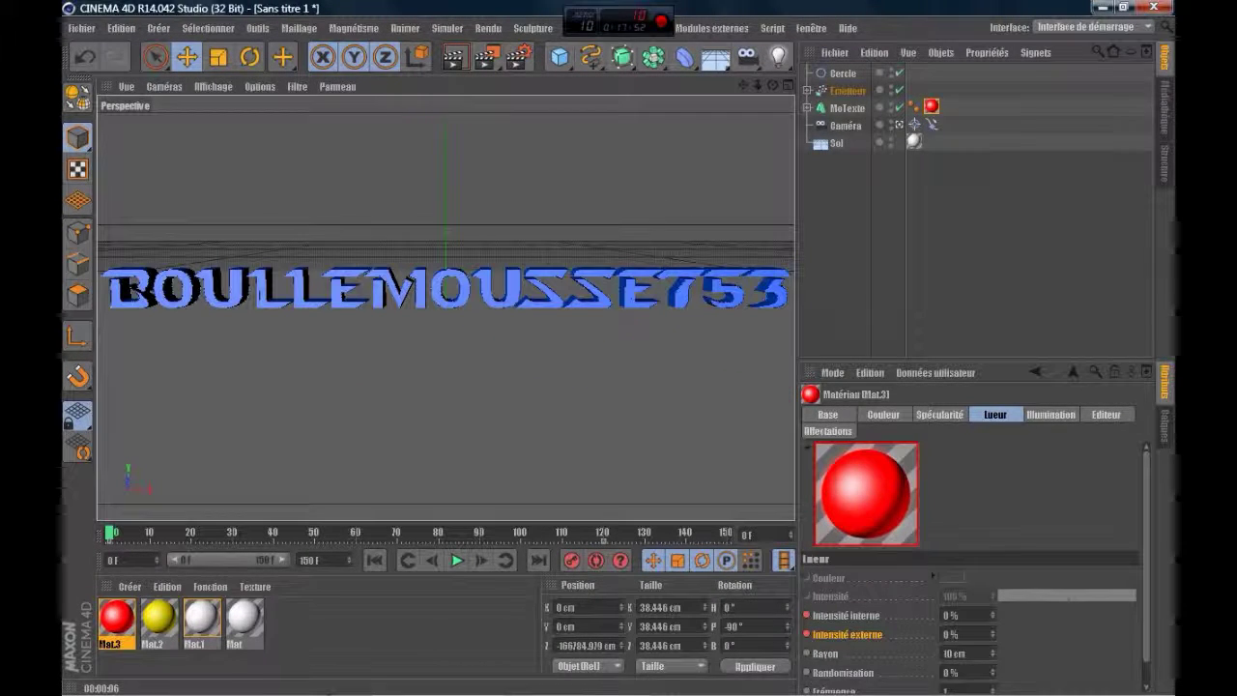
click(551, 682)
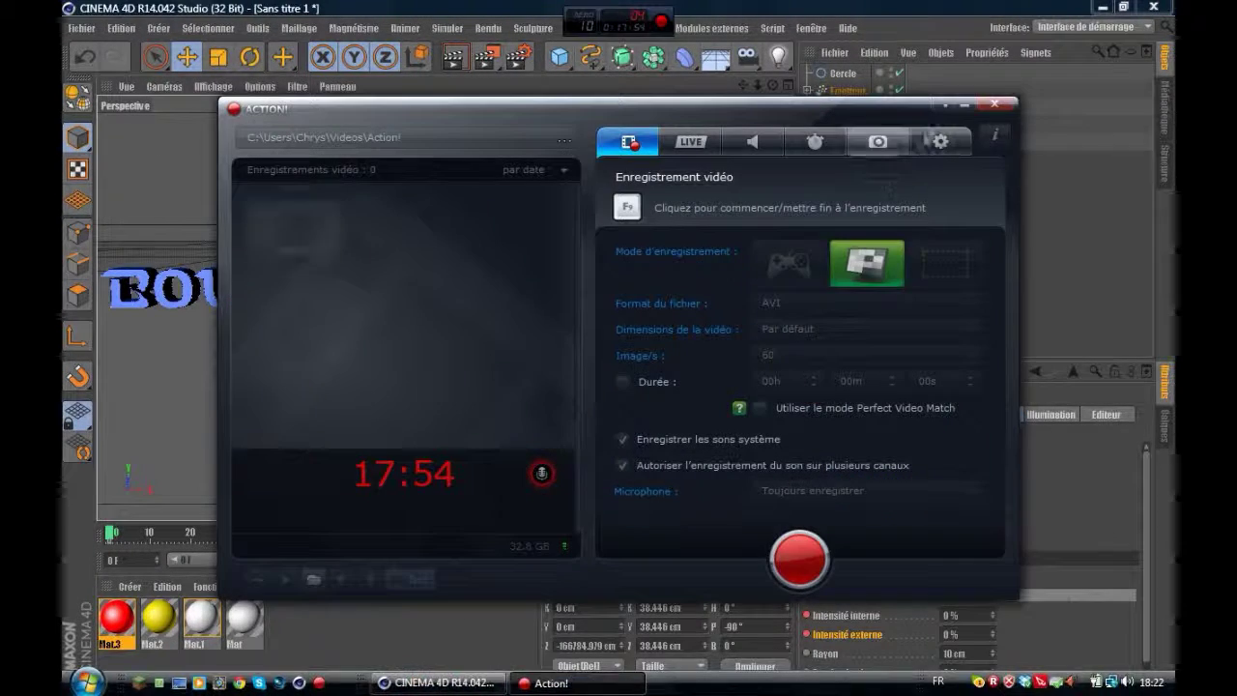
click(943, 105)
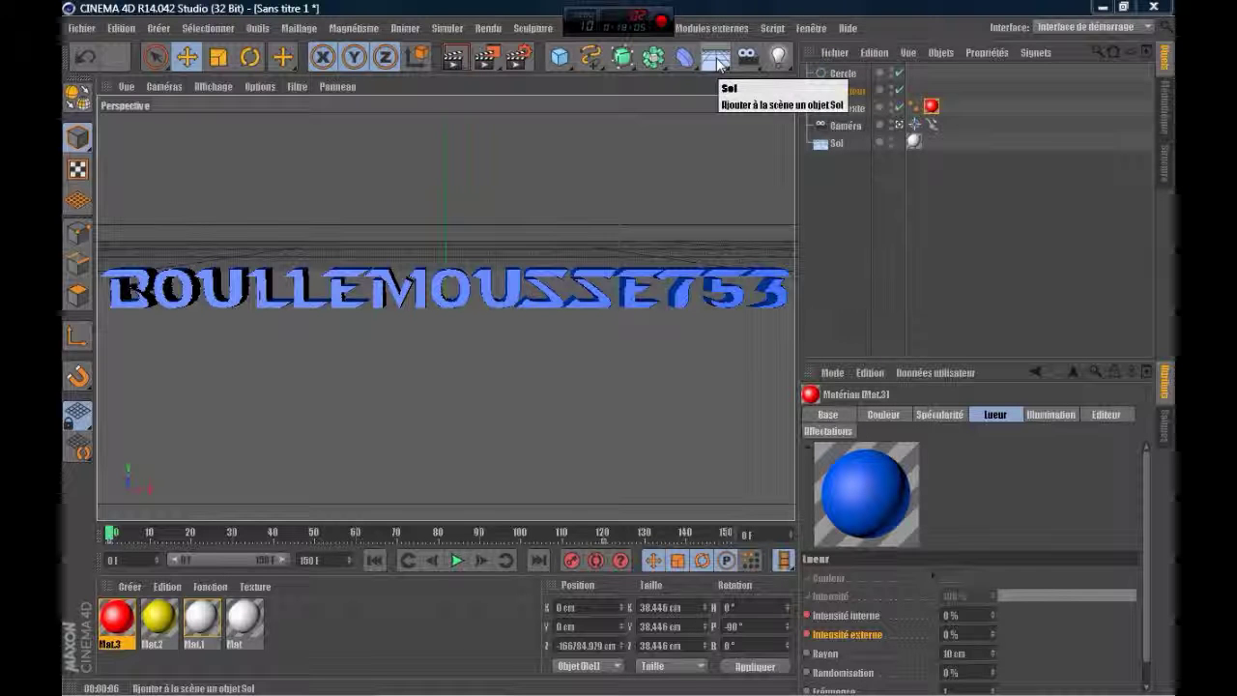
- Try adding a Ciel object to the scene, and delete it again
click(715, 61)
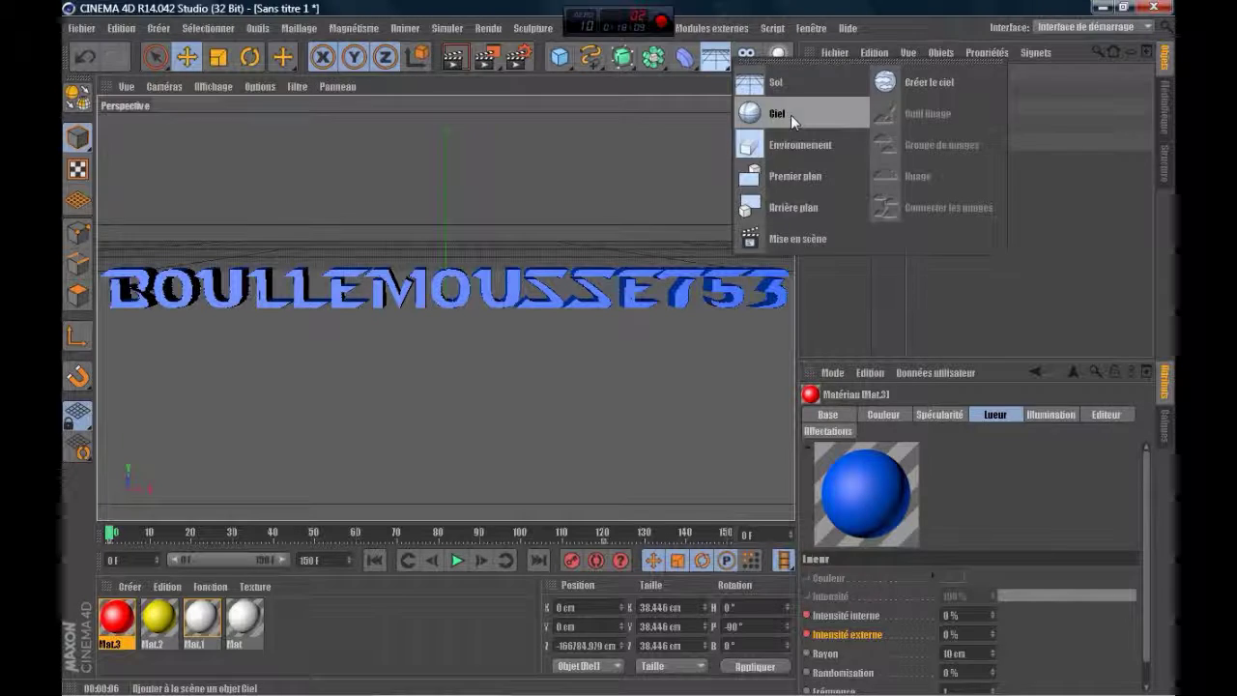
click(790, 114)
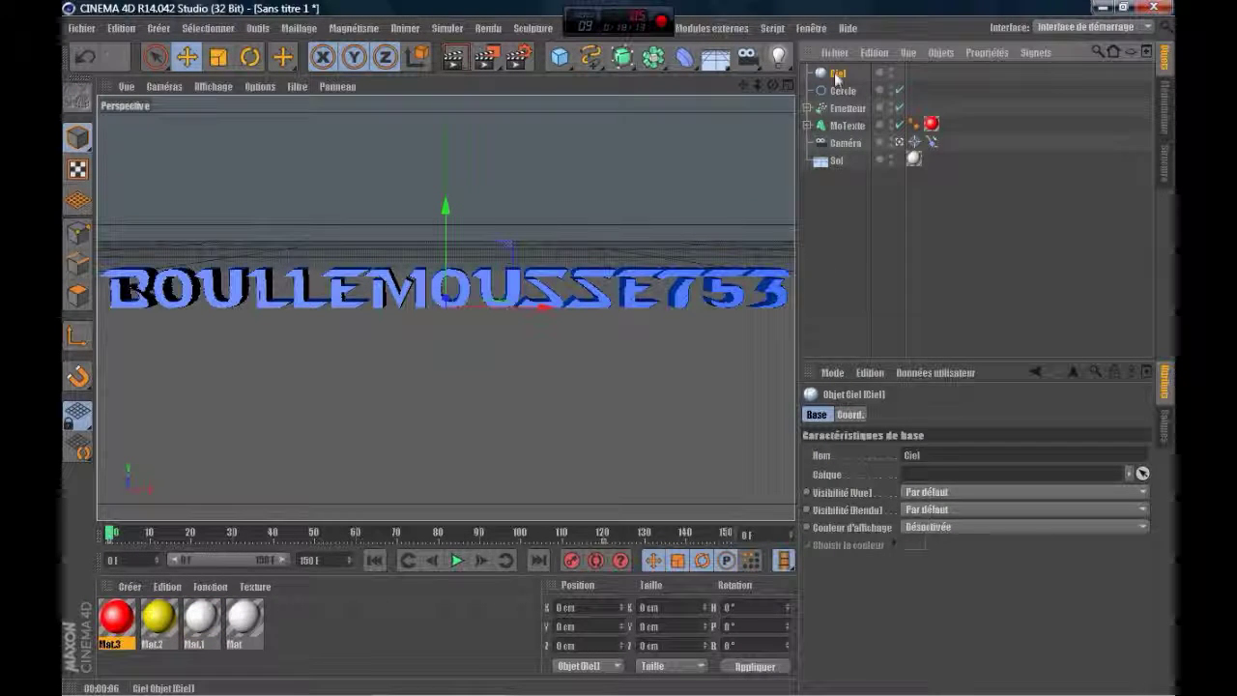
key(Delete)
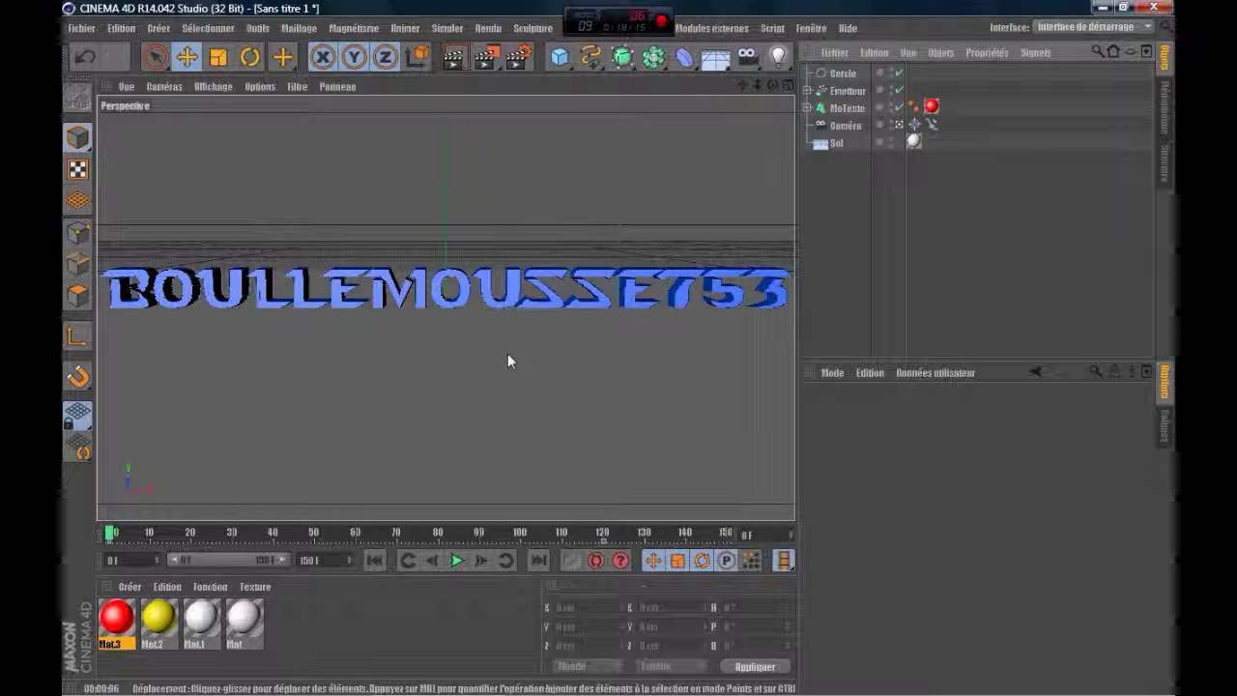